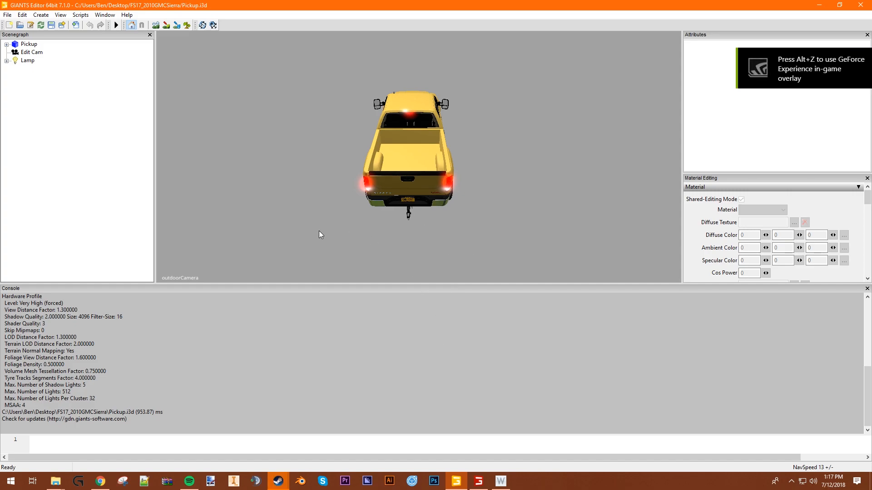
- Examine the yellow pickup from the front and inspect its front wheel and tire tread up close
middle_drag(271, 98, 355, 127)
alt+drag(355, 128, 371, 163)
scroll(513, 190, up, 5)
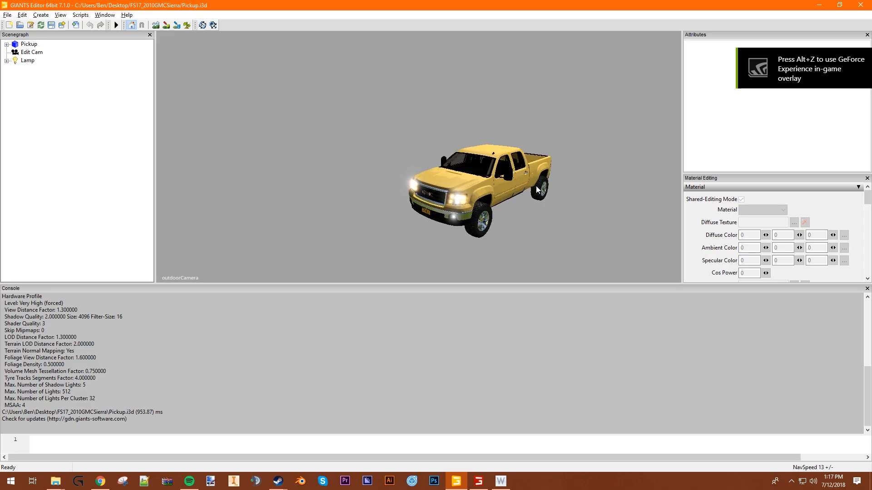
alt+drag(511, 203, 508, 192)
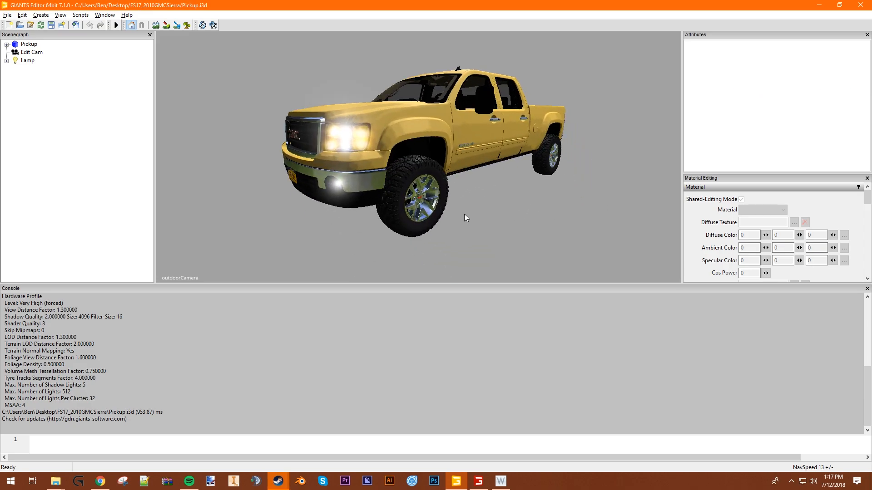
scroll(464, 214, up, 3)
scroll(464, 212, down, 3)
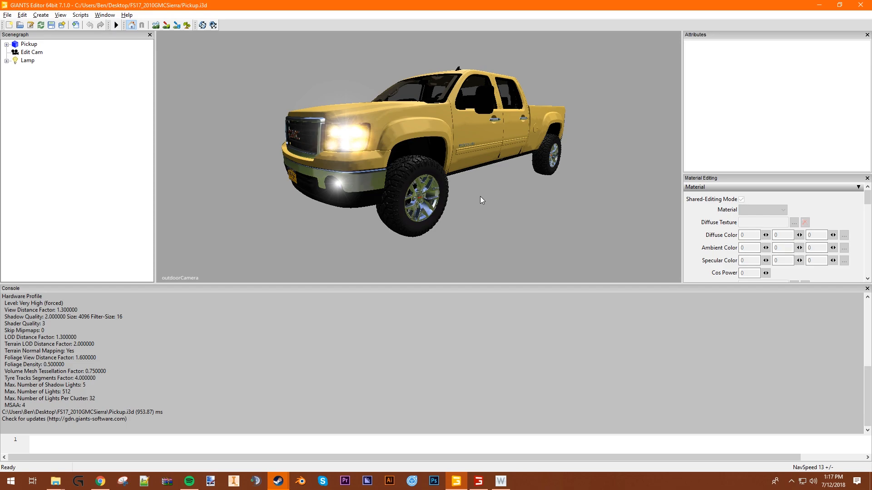
scroll(408, 199, up, 2)
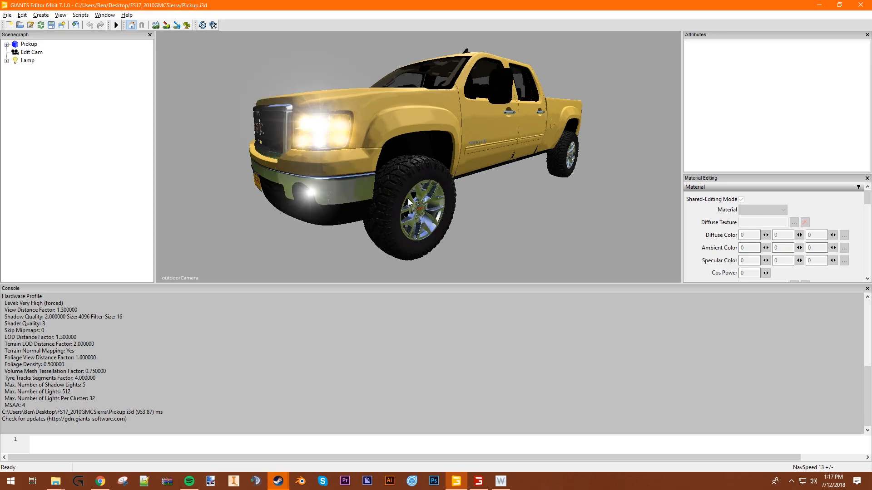
scroll(408, 199, up, 3)
scroll(418, 197, down, 2)
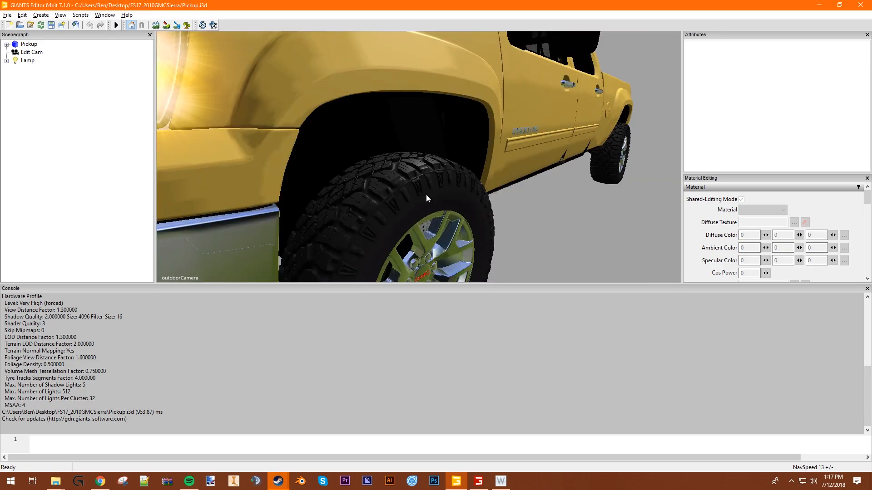
alt+drag(418, 202, 417, 200)
alt+drag(543, 220, 478, 217)
alt+drag(245, 203, 306, 209)
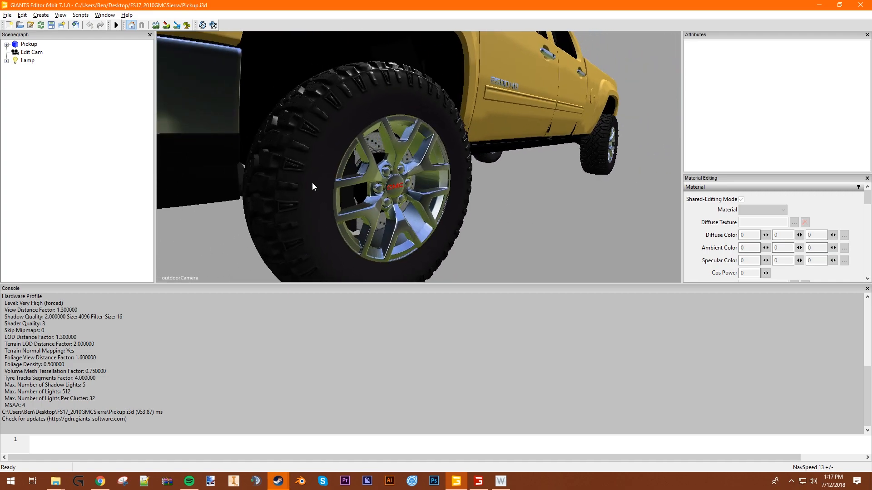
scroll(230, 137, down, 1)
scroll(432, 214, up, 1)
alt+drag(346, 161, 353, 169)
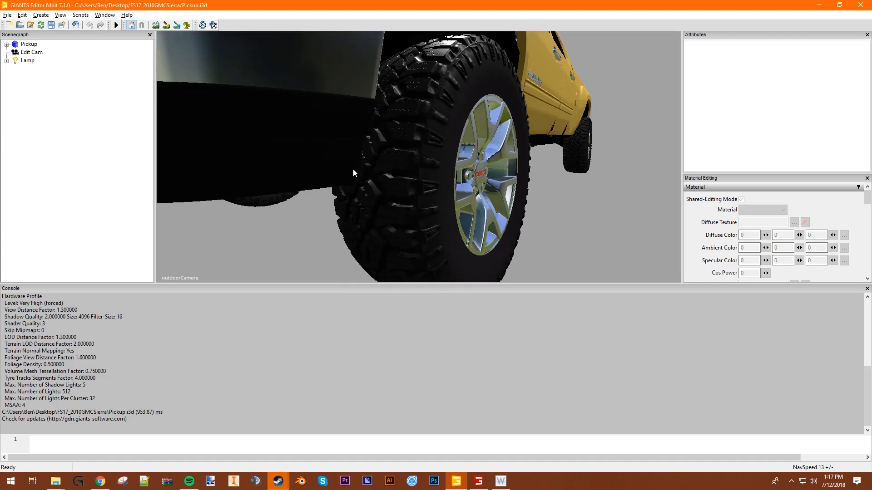
- Select the front wheel's tire in the model and locate its GoodYearWrangler_tire entry in the scenegraph
click(386, 178)
click(641, 181)
click(469, 75)
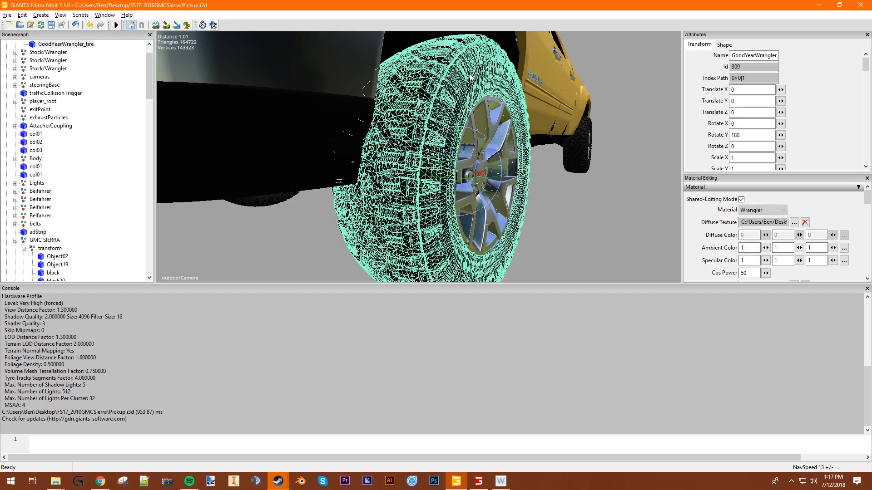
scroll(50, 178, down, 5)
scroll(44, 176, up, 5)
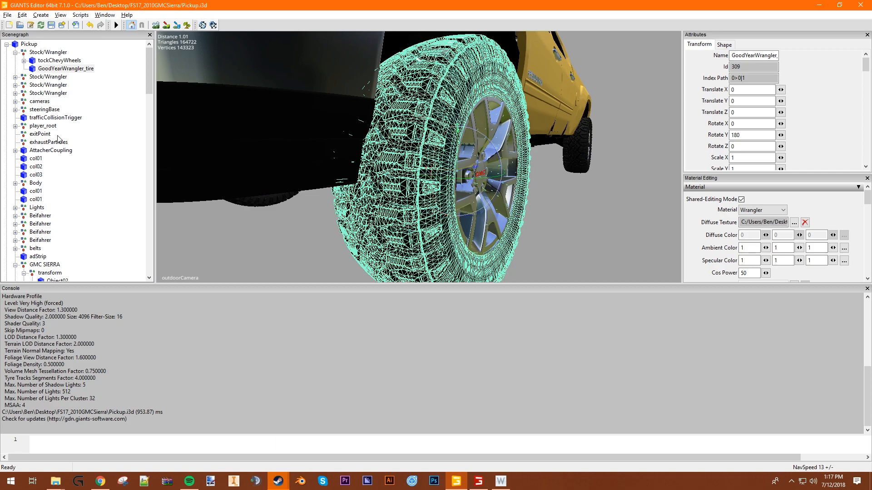
click(51, 68)
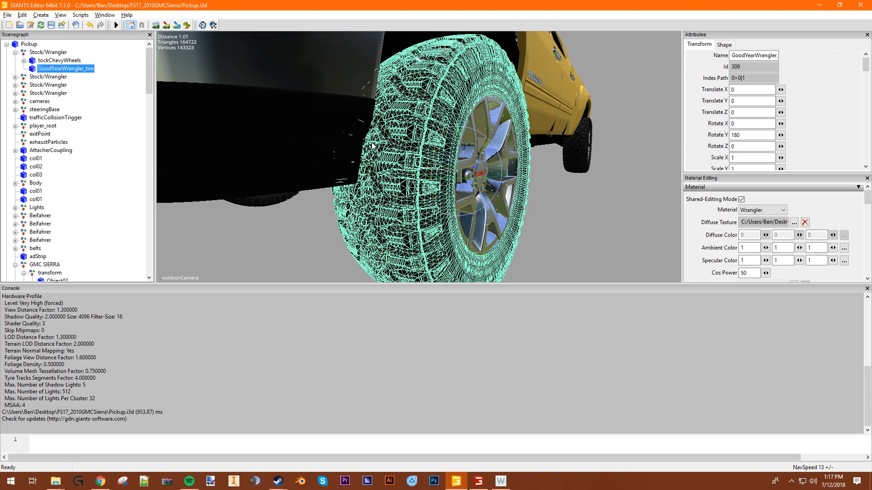
- Collapse the first Stock/Wrangler group, clear the selection, and pick the front tire in the model again to reveal its entry
click(16, 53)
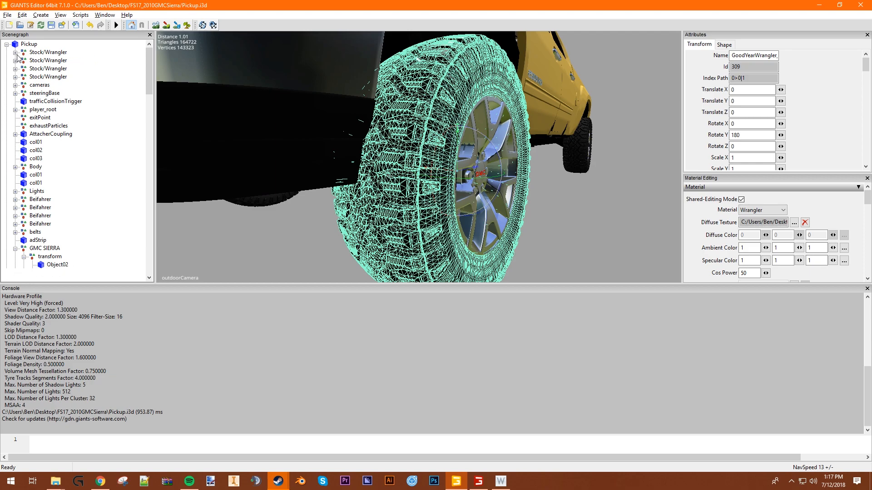
click(6, 45)
click(21, 45)
click(407, 145)
click(673, 223)
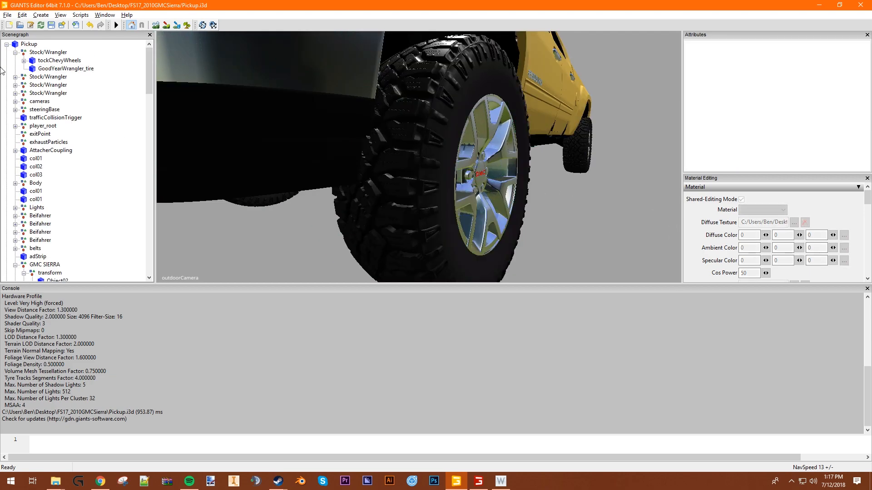
click(16, 53)
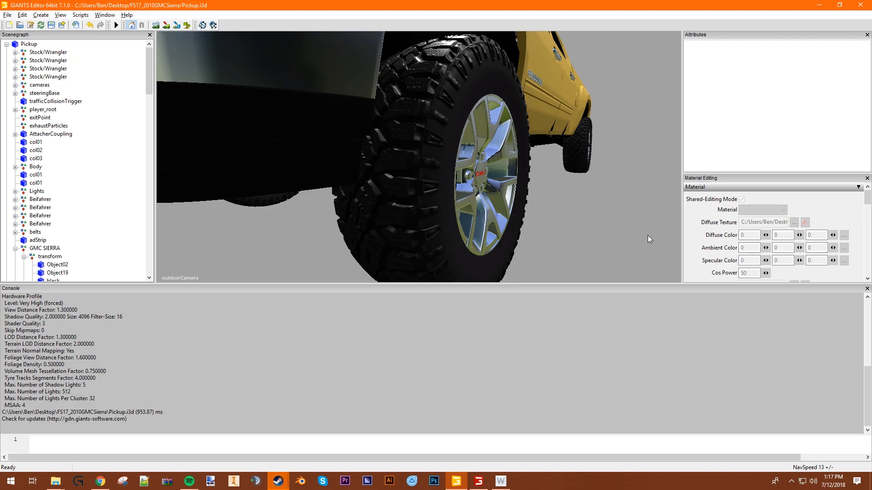
click(381, 213)
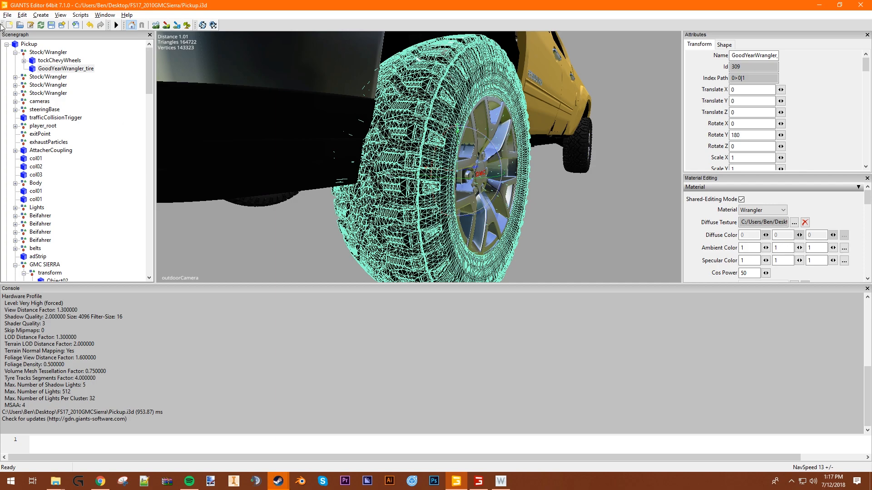
- Expand the second Stock/Wrangler group and inspect its tockChevyWheels and GoodYearWrangler_tire objects
click(48, 77)
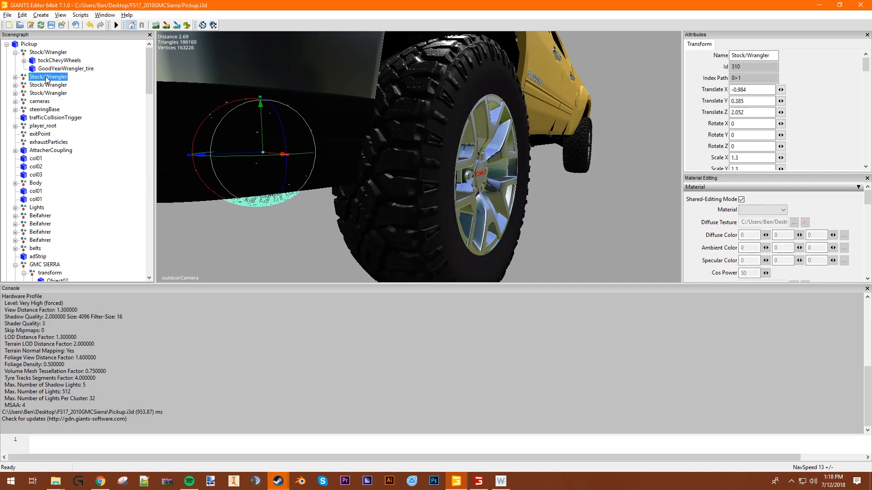
click(15, 76)
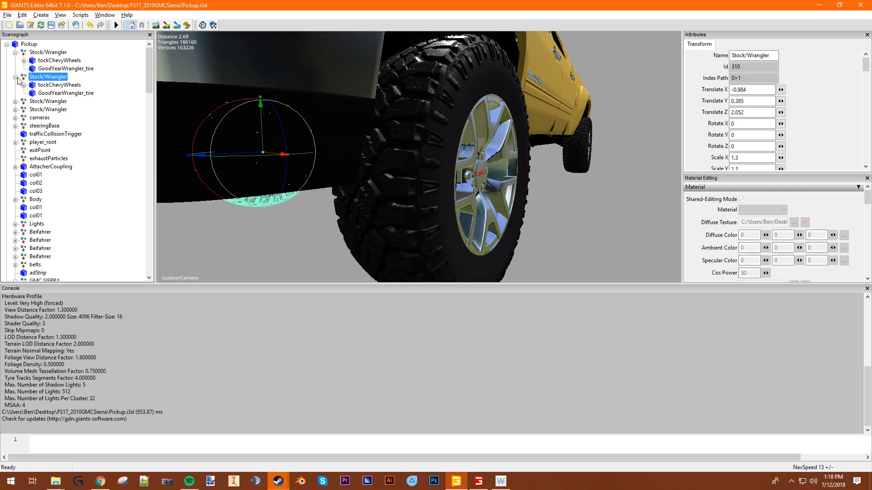
click(51, 85)
click(41, 93)
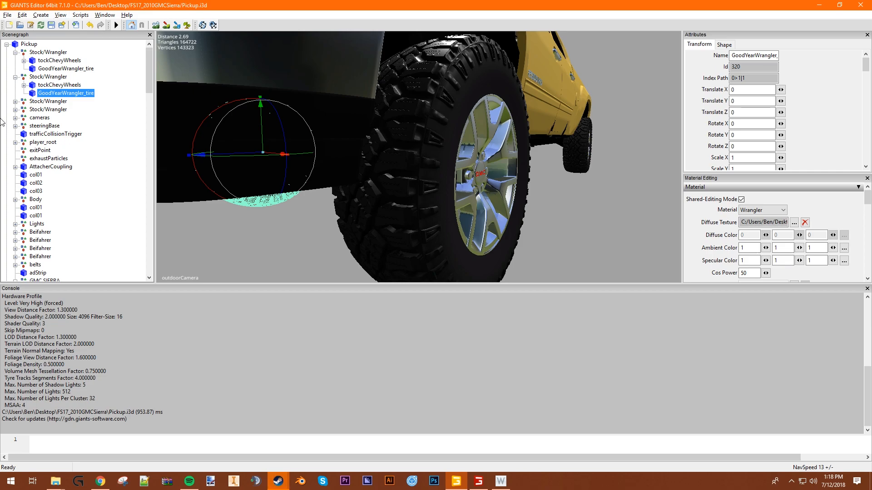
- Select GoodYearWrangler_tire in the first Stock/Wrangler group and start exporting the selection with files
click(68, 68)
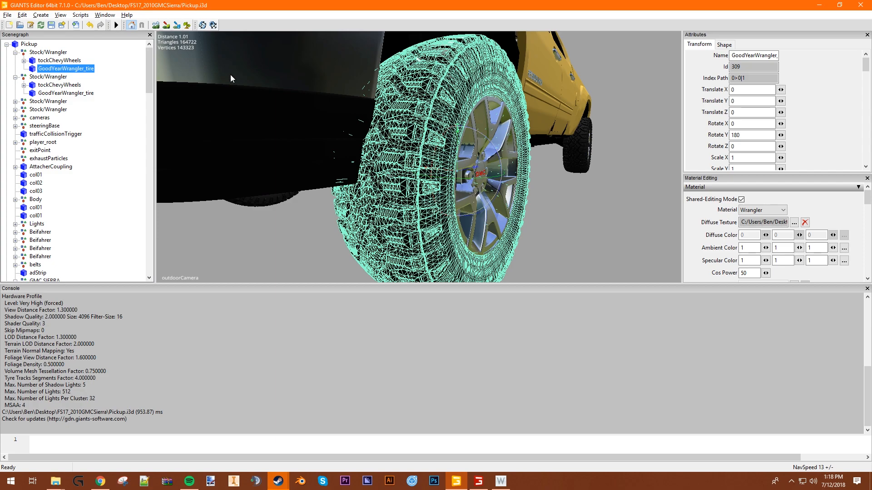
click(7, 15)
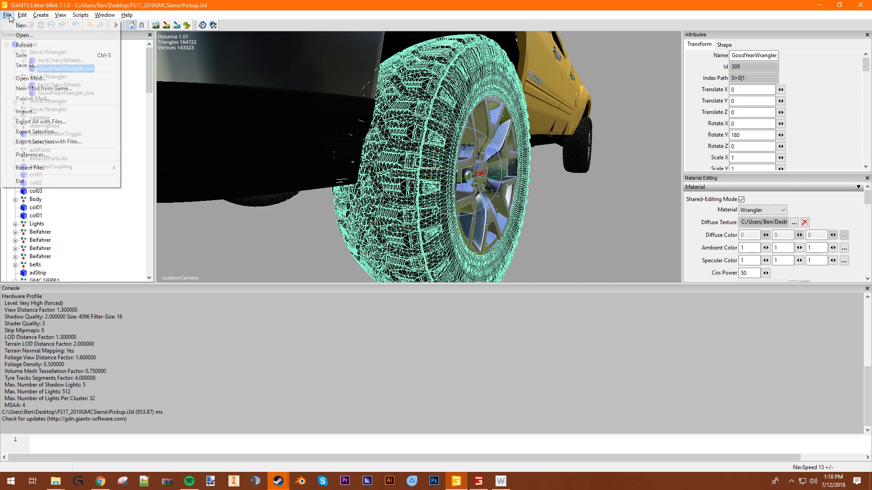
click(45, 142)
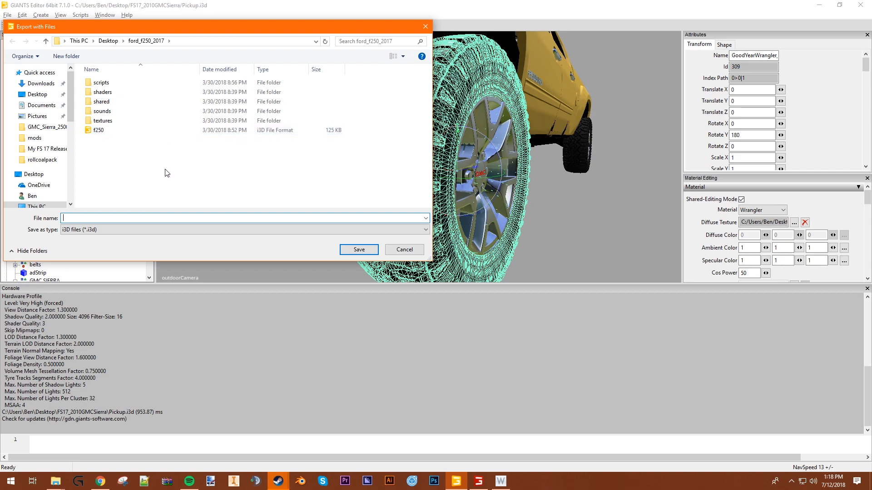
click(77, 58)
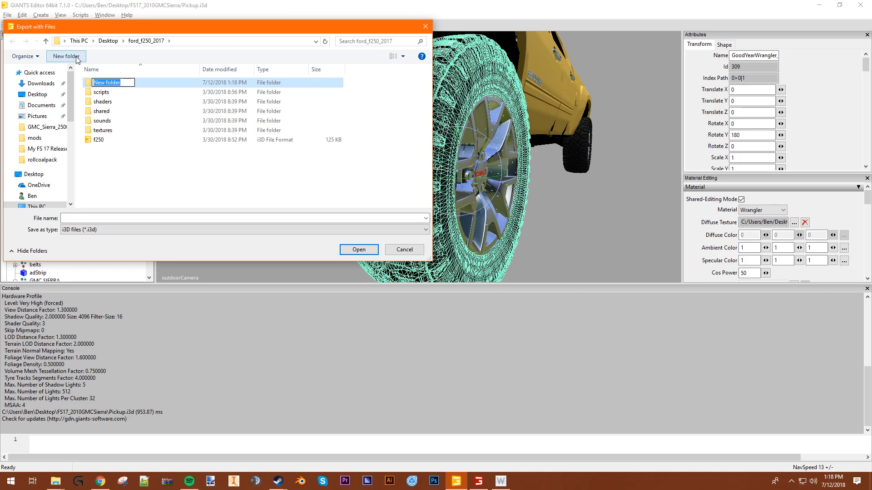
click(181, 193)
click(140, 83)
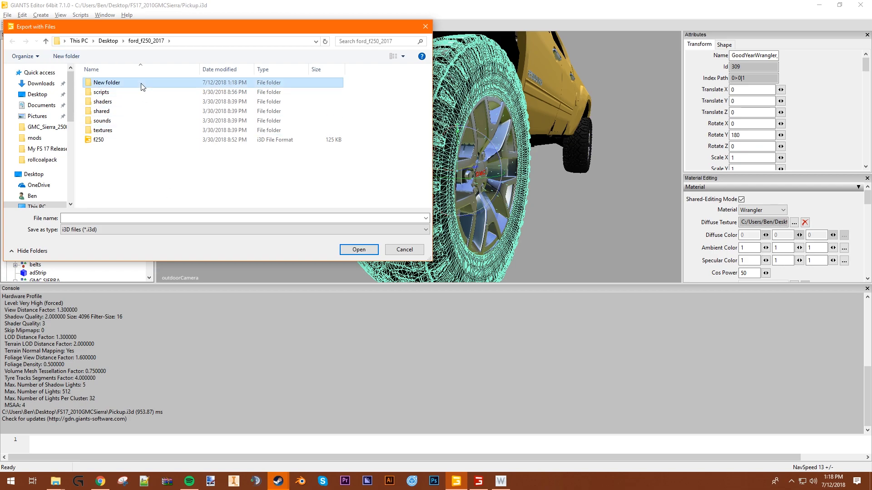
key(Delete)
- Export the tire into the ford_f250_2017 folder as duratracs, without the parent directory structure
click(140, 218)
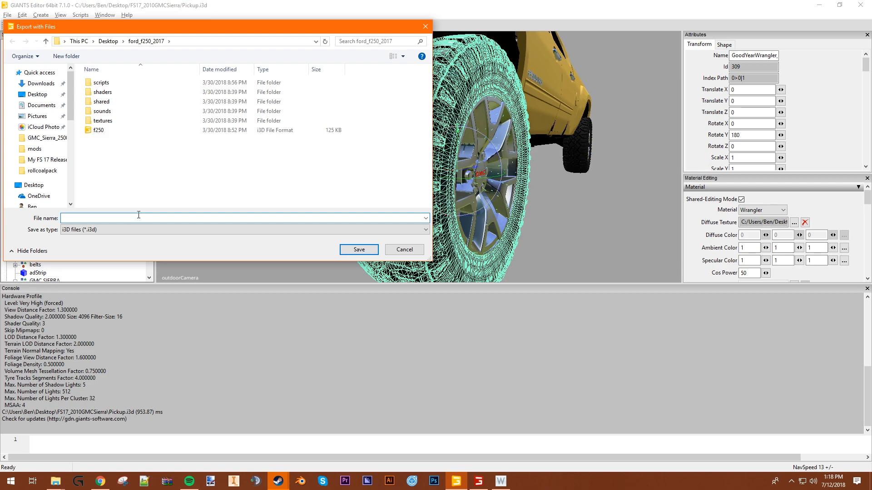
text(dura)
key(BackSpace)
text(cs)
key(Return)
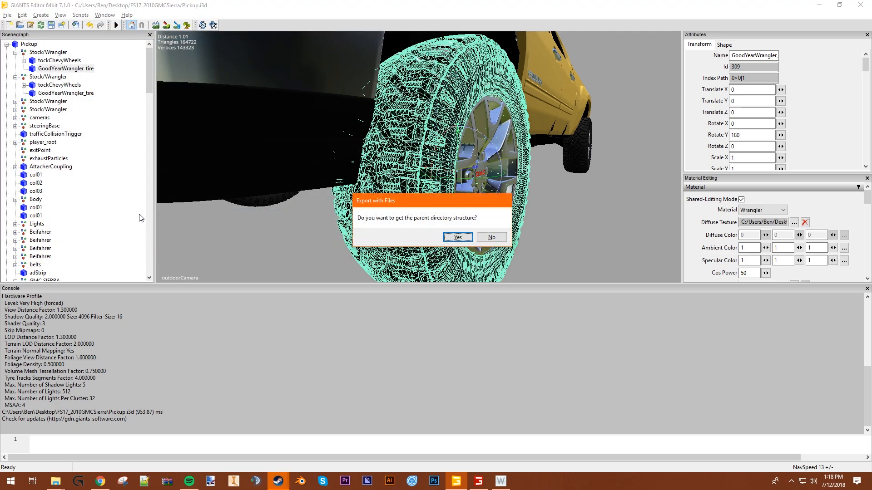
click(491, 239)
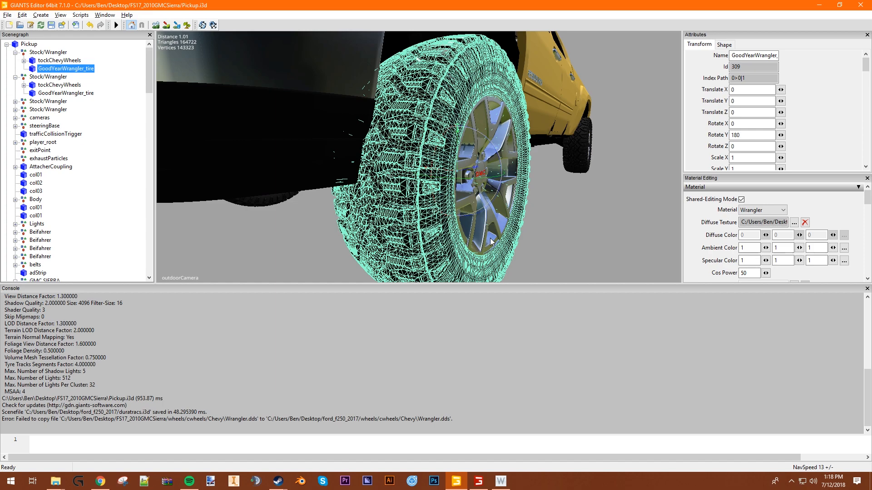
- Examine the console's export message for the source and destination paths of Wrangler.dds
drag(17, 417, 325, 425)
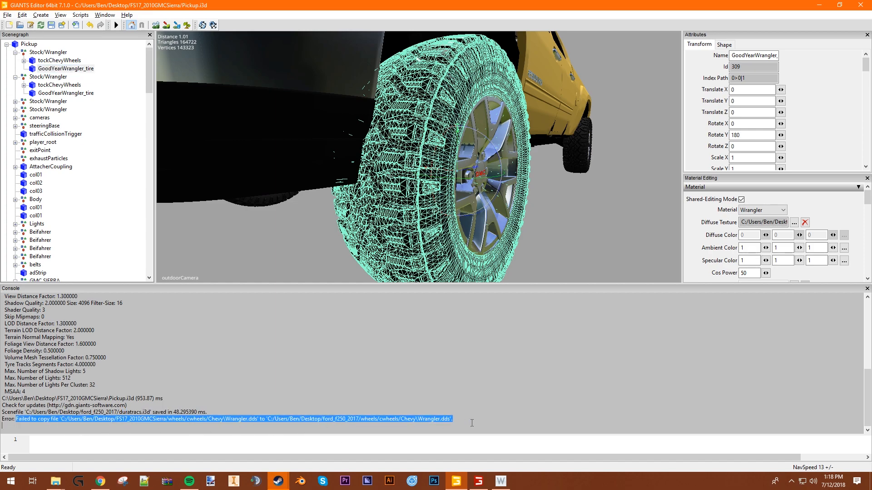
click(372, 419)
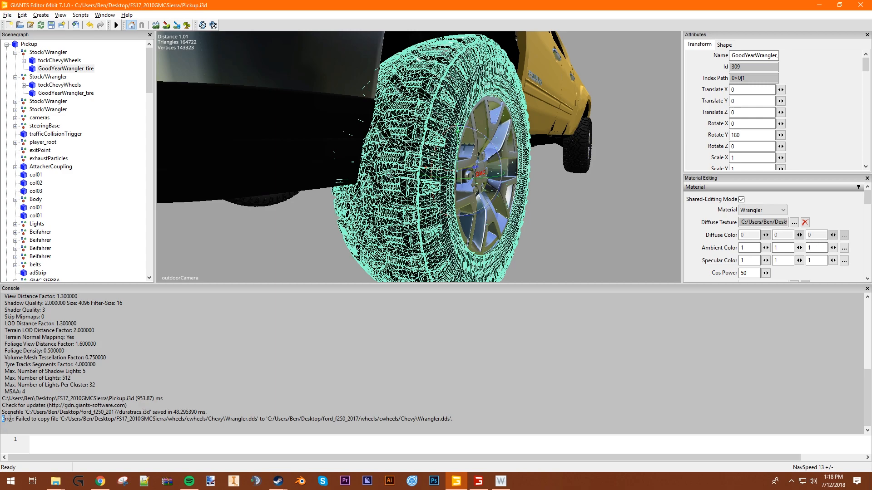
drag(2, 418, 454, 420)
click(454, 424)
- Switch to File Explorer, recheck the texture path in GIANTS Editor, and copy the wheels folder from FS17_2010GMCSierra
click(820, 5)
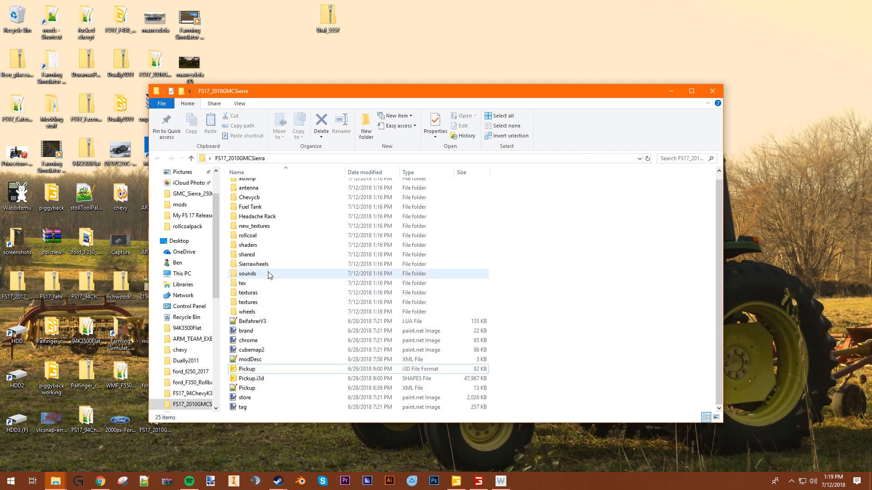
scroll(270, 278, up, 1)
click(453, 481)
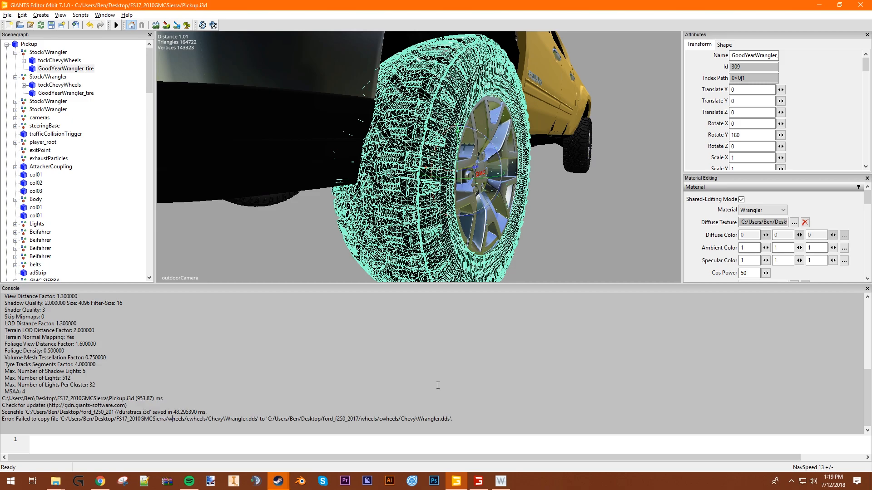
click(818, 5)
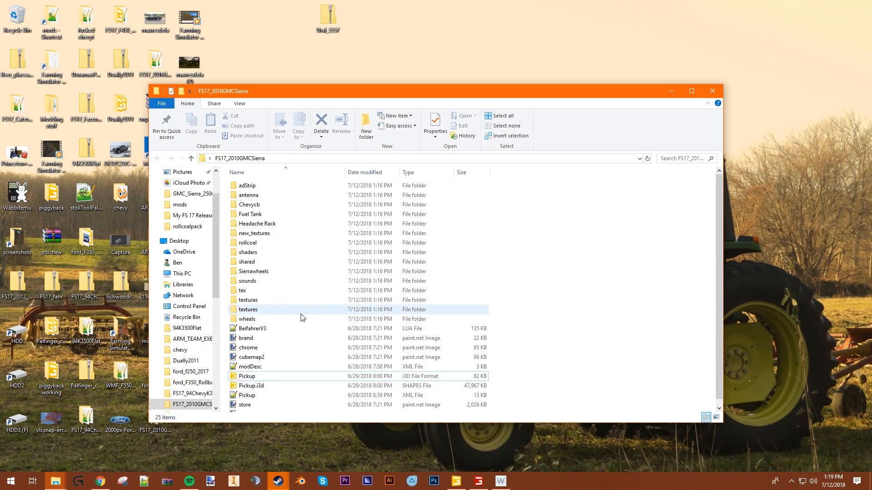
click(277, 320)
key(ctrl+c)
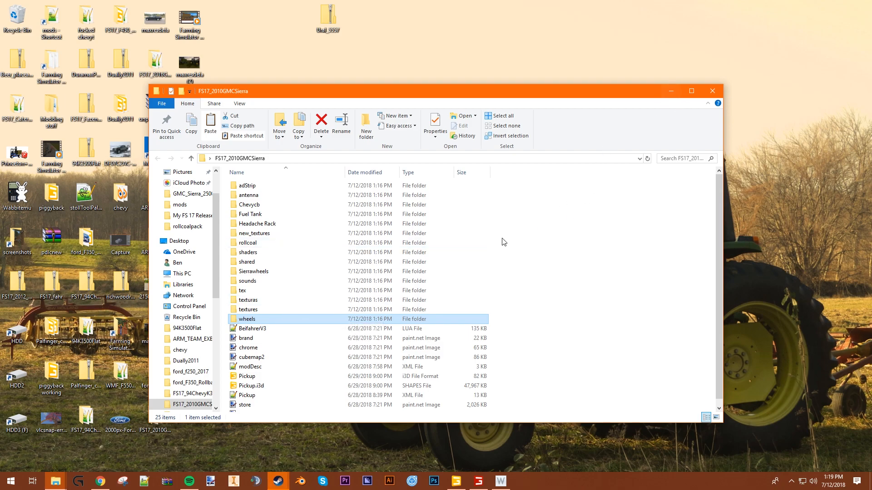
- Check the texture files in the wheels/cwheels/Chevy folder and return to FS17_2010GMCSierra
double_click(300, 318)
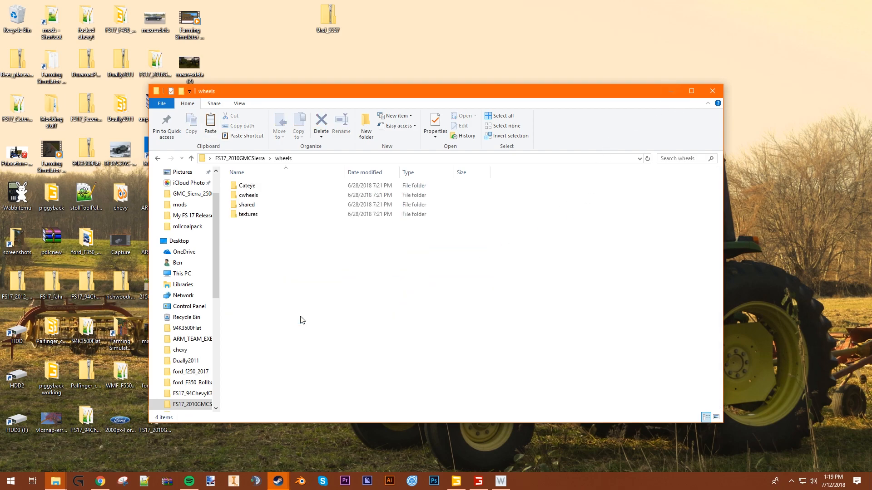
double_click(266, 201)
double_click(267, 186)
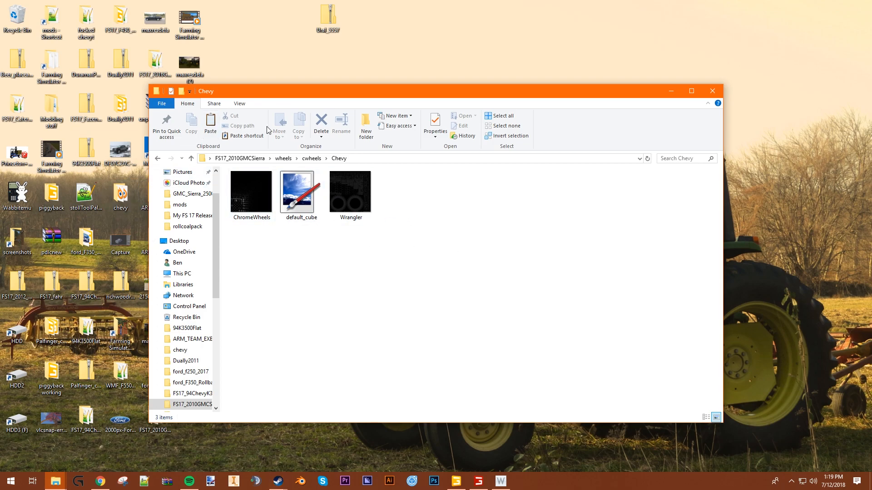
click(251, 162)
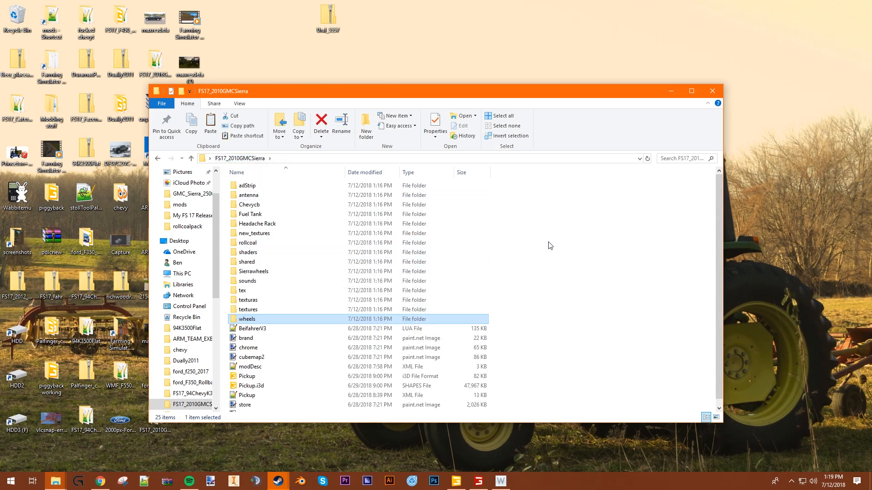
- Paste the copied wheels folder into the ford_f250_2017 folder, replacing the files with the same names
click(704, 87)
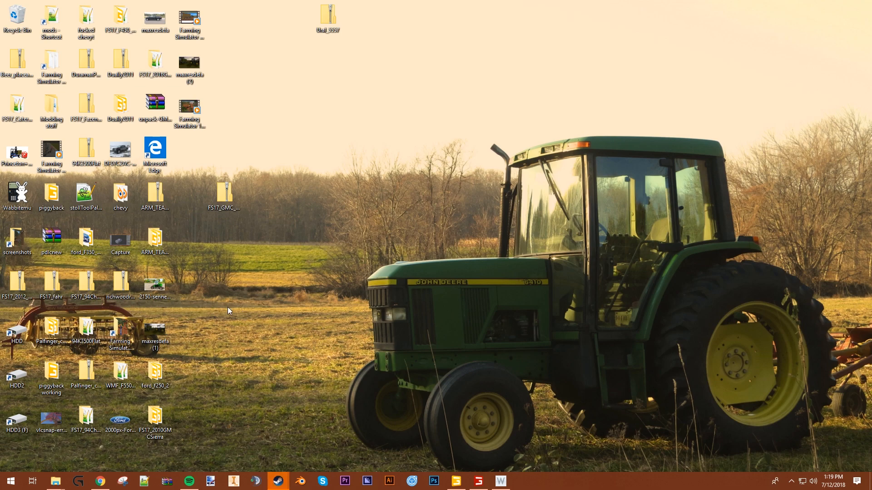
double_click(155, 373)
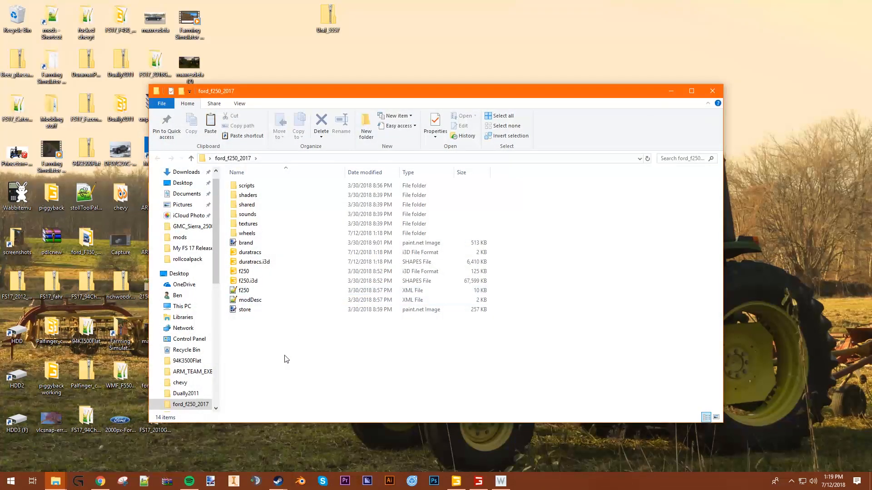
right_click(286, 359)
click(312, 294)
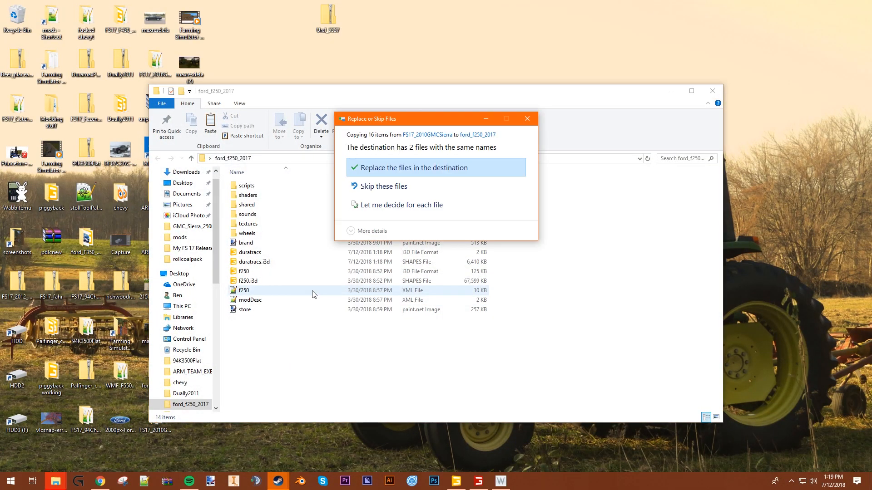
click(387, 167)
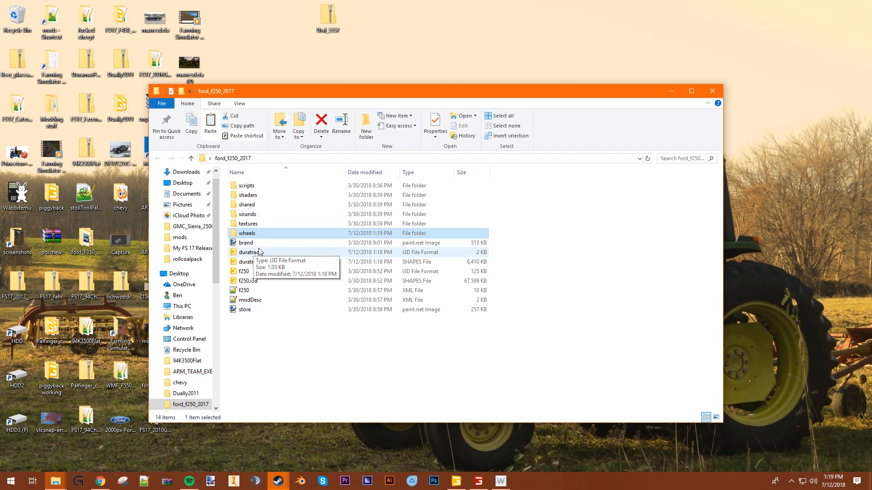
click(255, 354)
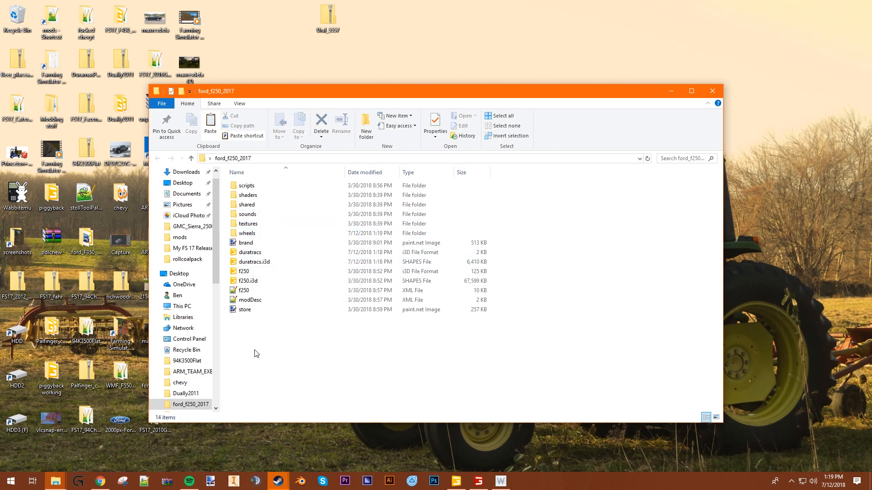
- Close the GMC Sierra model in GIANTS Editor and open f250.i3d from the ford_f250_2017 folder
click(456, 482)
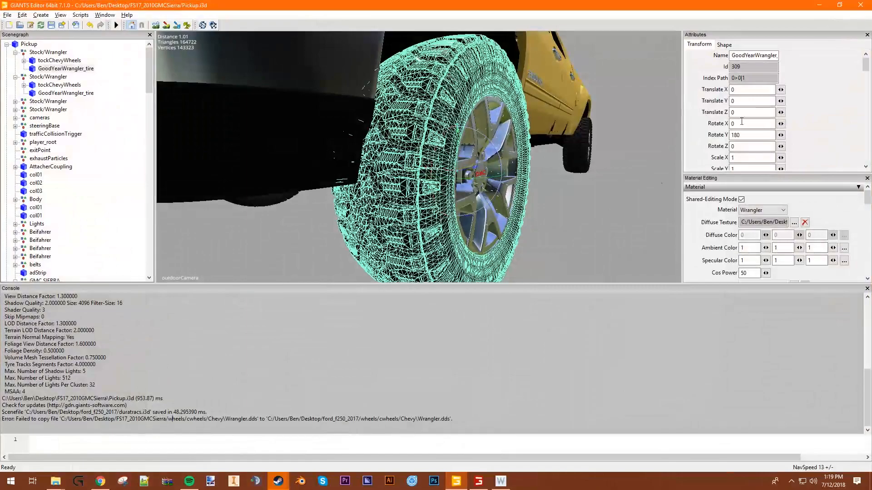
click(860, 4)
click(473, 236)
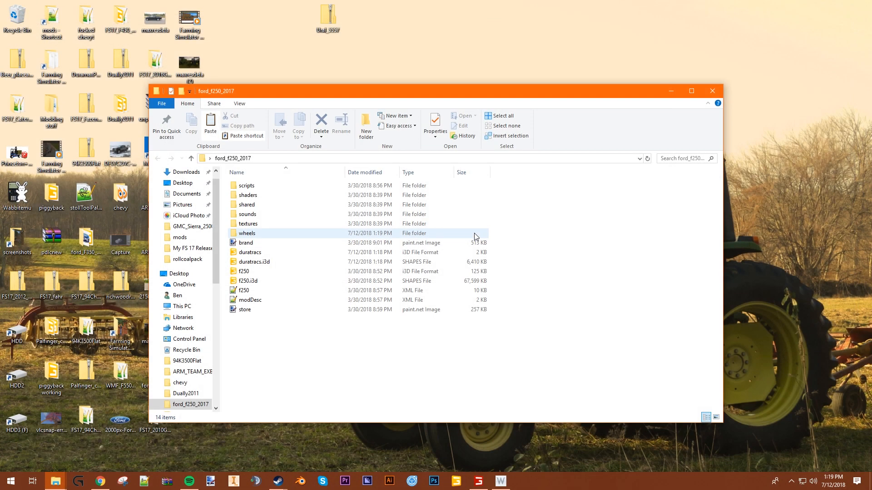
double_click(269, 271)
click(425, 296)
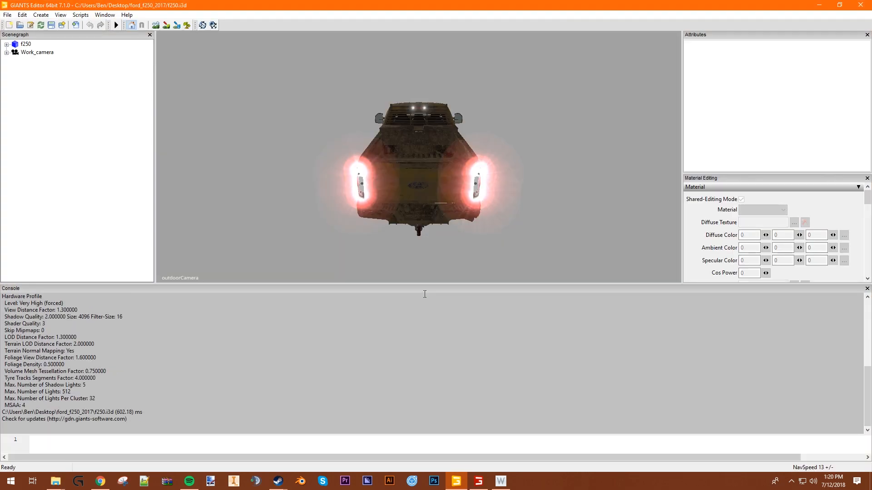
- Import duratracs.i3d from the ford_f250_2017 folder into the truck scene
alt+drag(414, 200, 517, 189)
alt+drag(348, 151, 497, 211)
scroll(504, 210, up, 5)
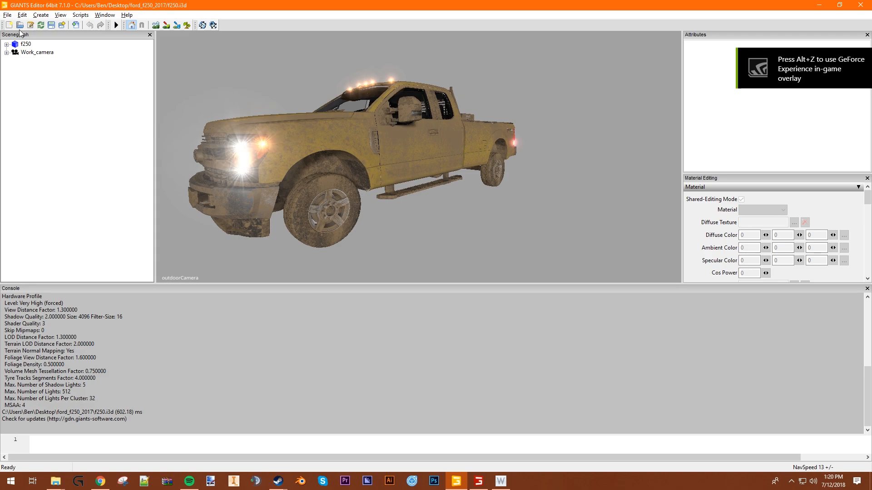
click(7, 15)
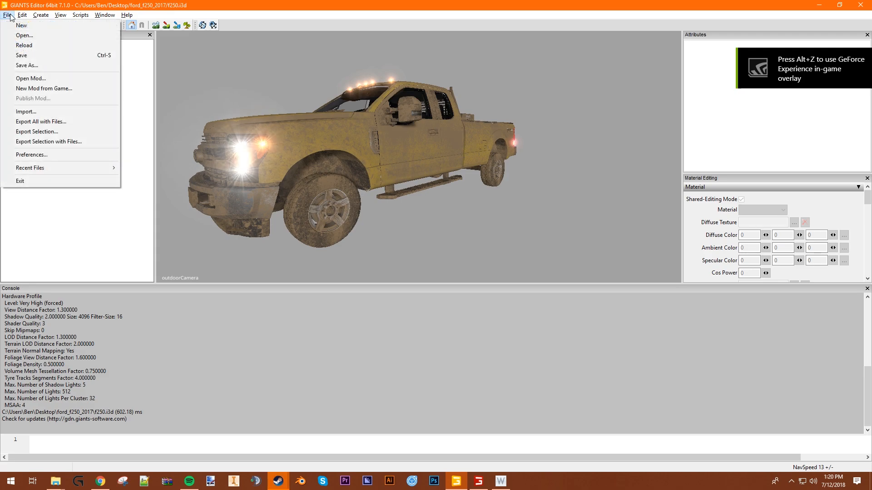
click(41, 112)
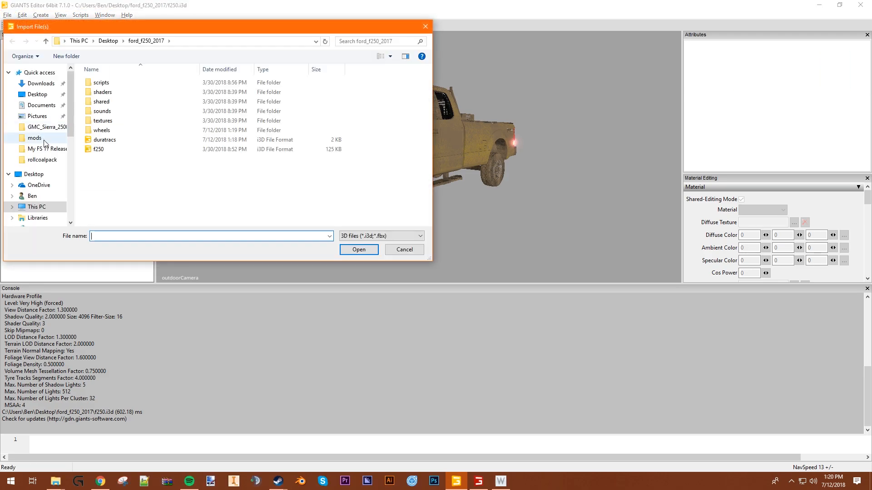
click(119, 139)
click(359, 249)
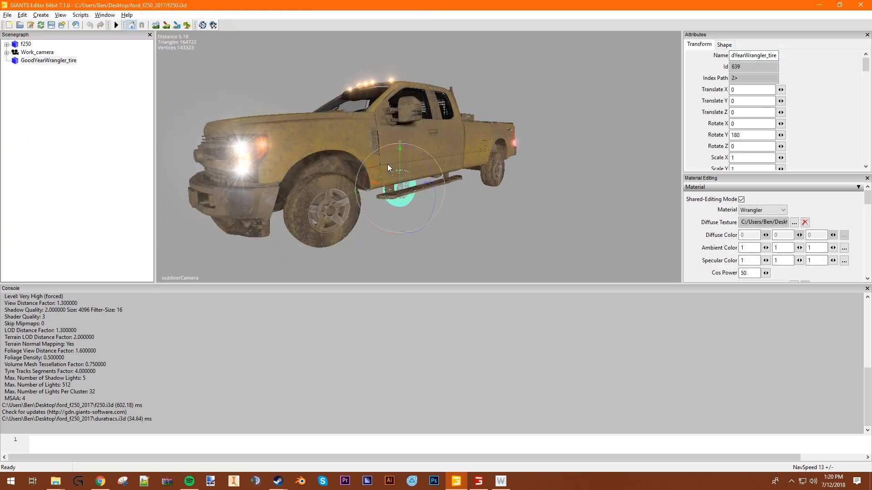
- Move the imported GoodYearWrangler_tire to Translate X 1.746, beside the truck, and make it a child of the f250 node
drag(375, 183, 451, 199)
click(542, 201)
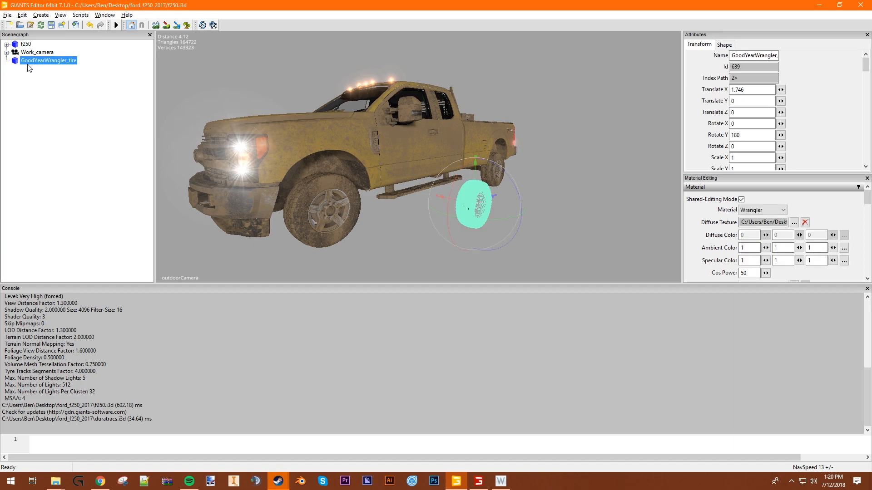
click(58, 65)
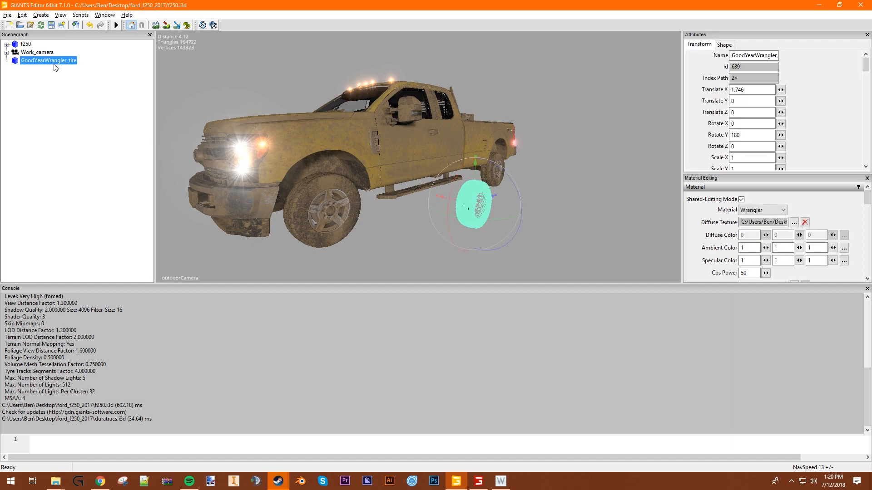
key(Delete)
click(24, 45)
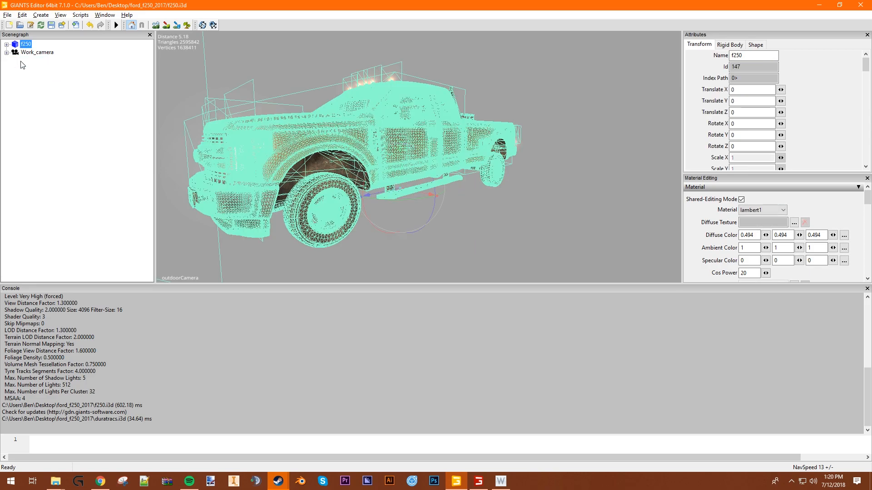
key(ctrl+z)
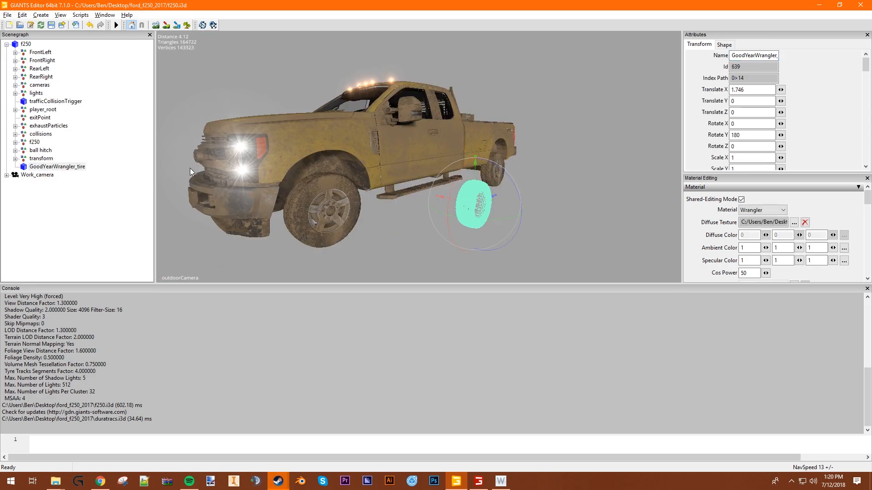
- Inspect the imported tire beside the truck and check the parts in the FrontLeft wheel's transform group
middle_drag(551, 159, 351, 179)
click(369, 220)
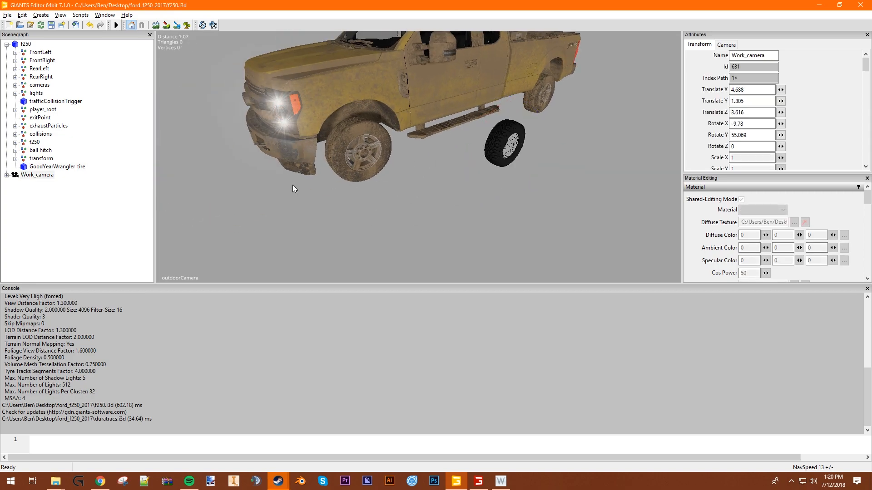
click(58, 167)
click(349, 173)
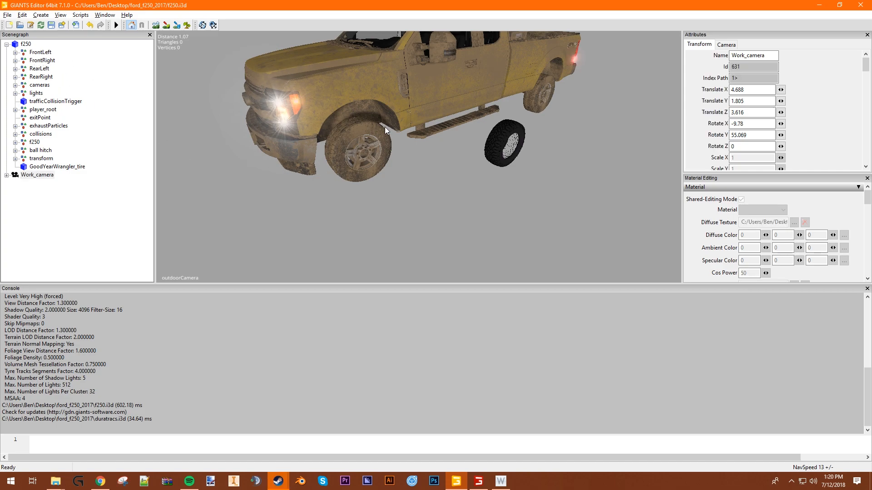
click(38, 55)
click(15, 53)
click(44, 61)
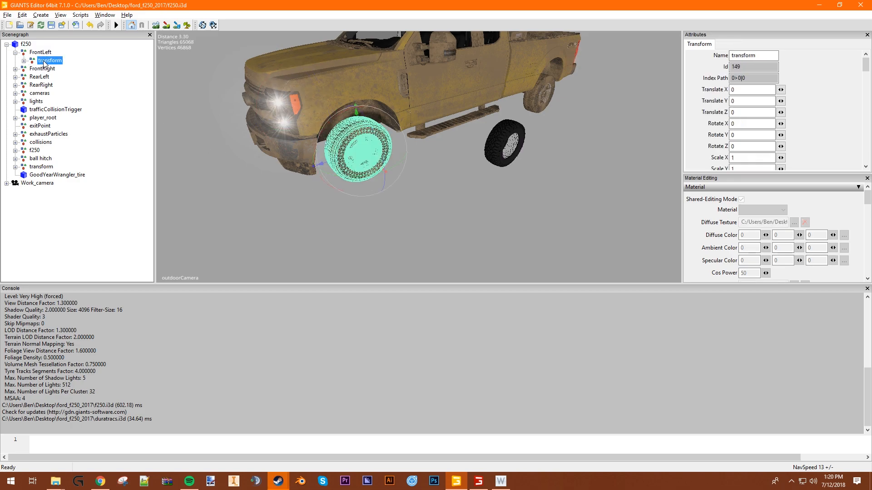
click(24, 60)
click(57, 69)
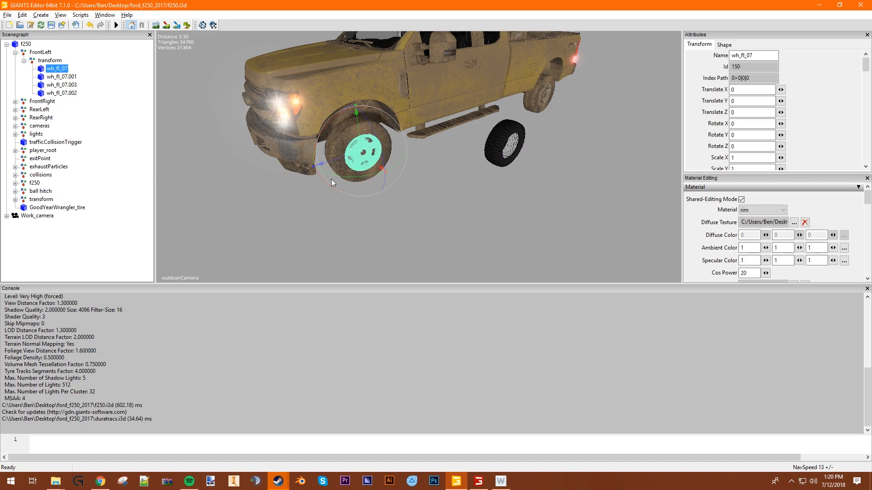
- Replace the front-left tire mesh wh_fl_07.001 with GoodYearWrangler_tire, without keeping the original attributes or name
click(70, 77)
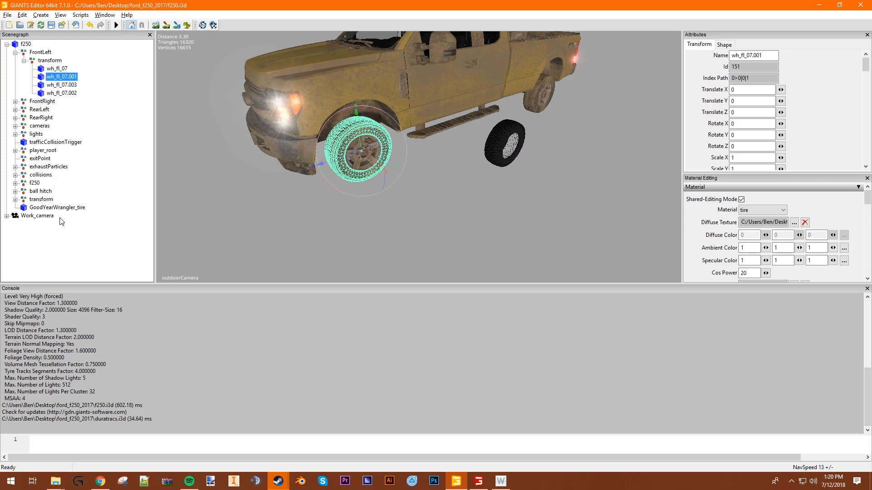
key(ctrl+h)
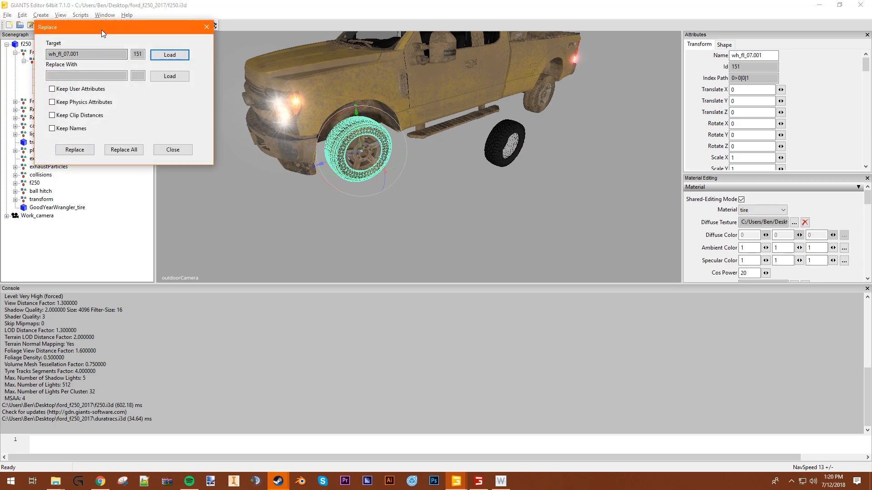
drag(101, 30, 112, 34)
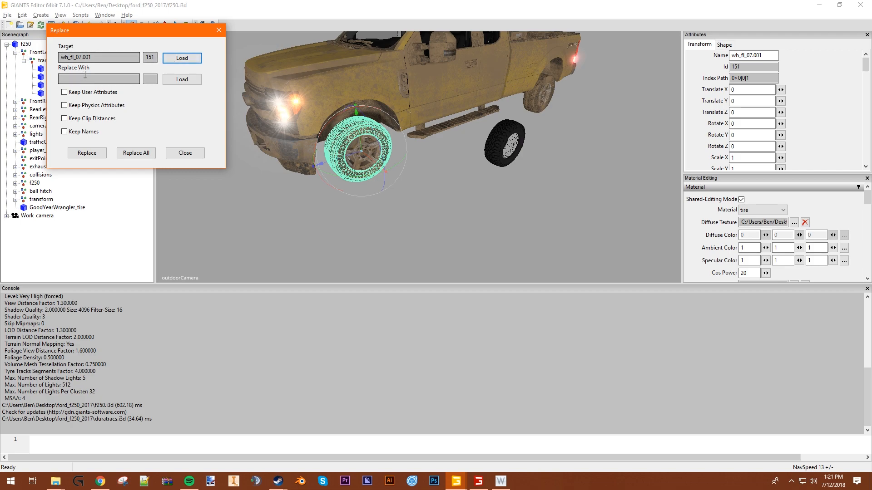
click(57, 207)
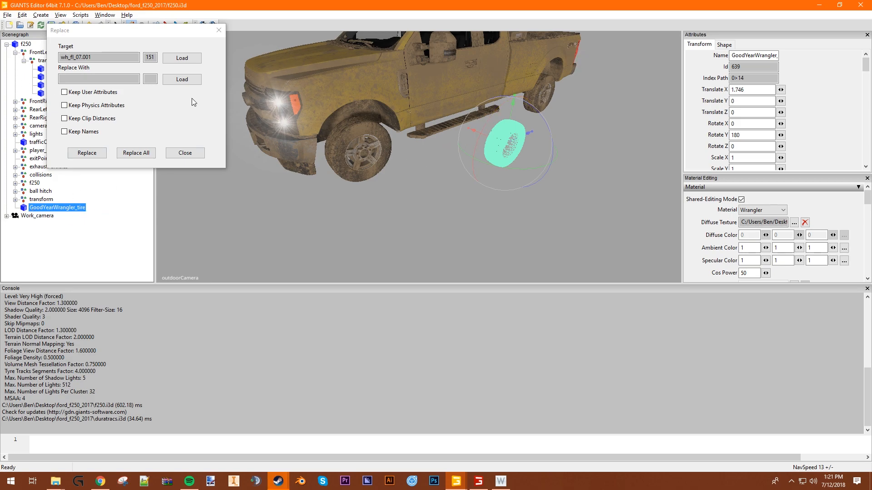
click(181, 79)
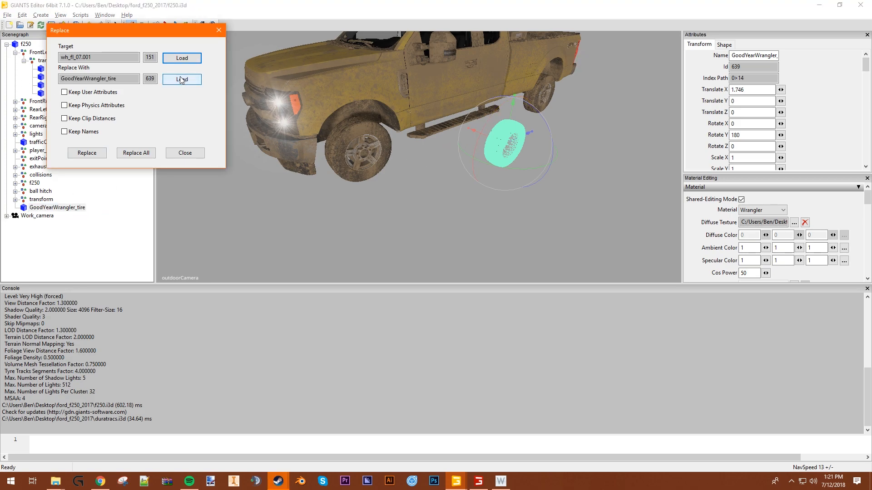
click(87, 153)
click(186, 153)
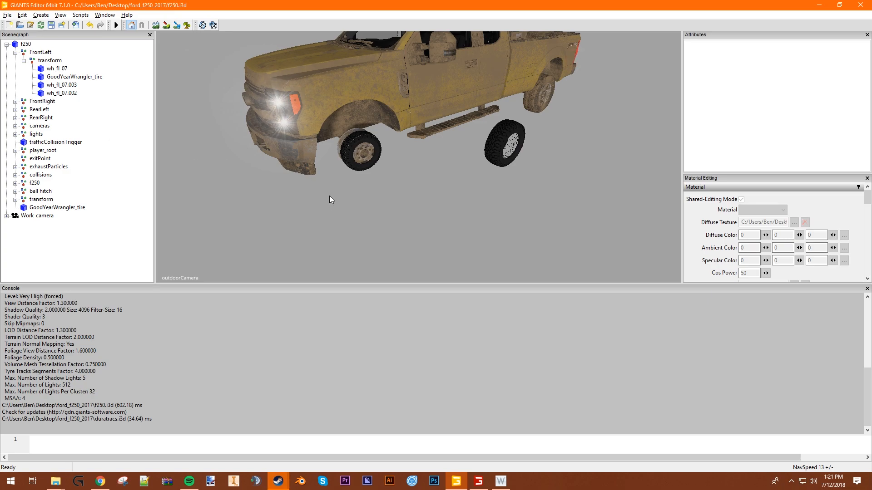
- Examine the size and fit of the replaced front-left tire around its rim
scroll(295, 165, up, 3)
alt+drag(241, 199, 290, 184)
scroll(265, 201, up, 2)
scroll(266, 201, down, 3)
click(82, 78)
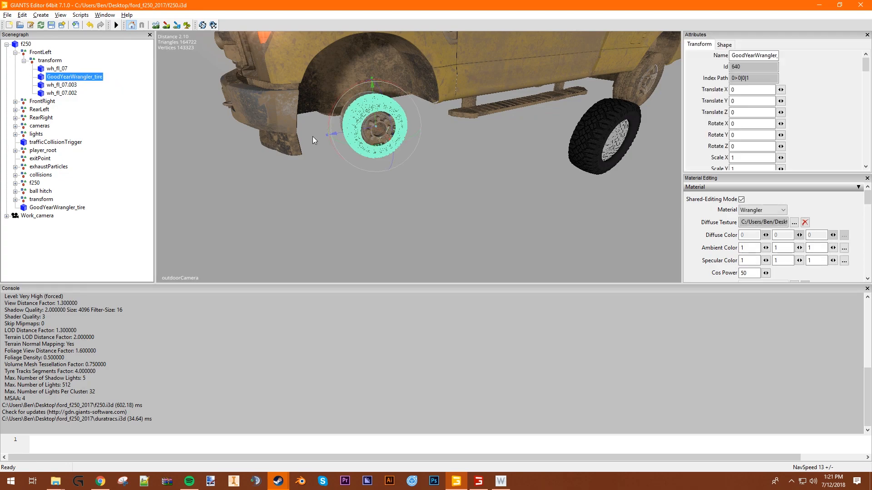
scroll(771, 142, down, 1)
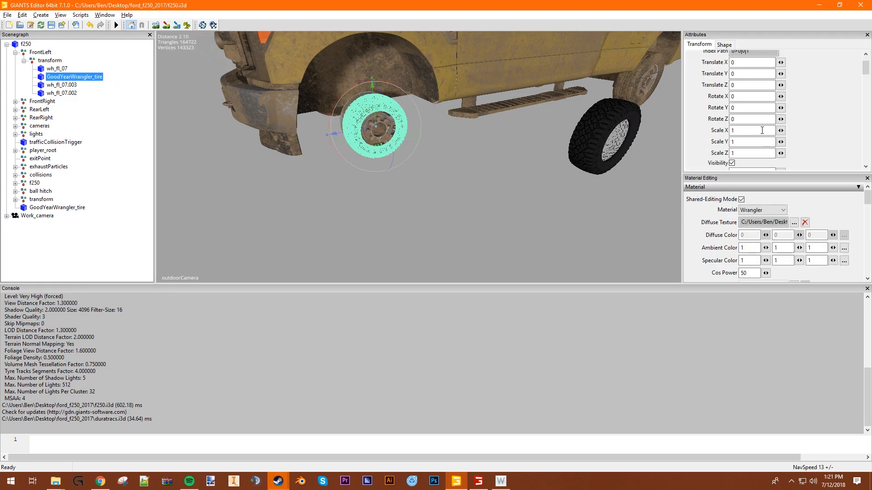
click(761, 130)
click(509, 164)
scroll(331, 127, up, 3)
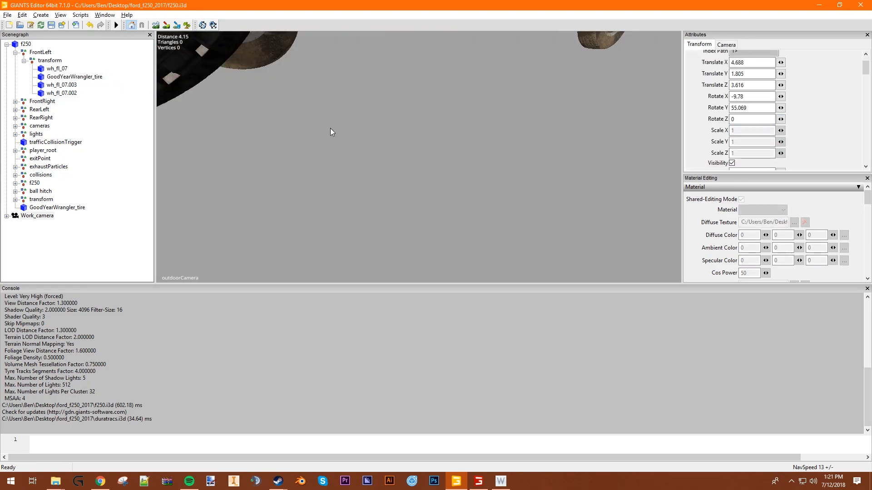
scroll(332, 129, down, 1)
scroll(300, 157, down, 5)
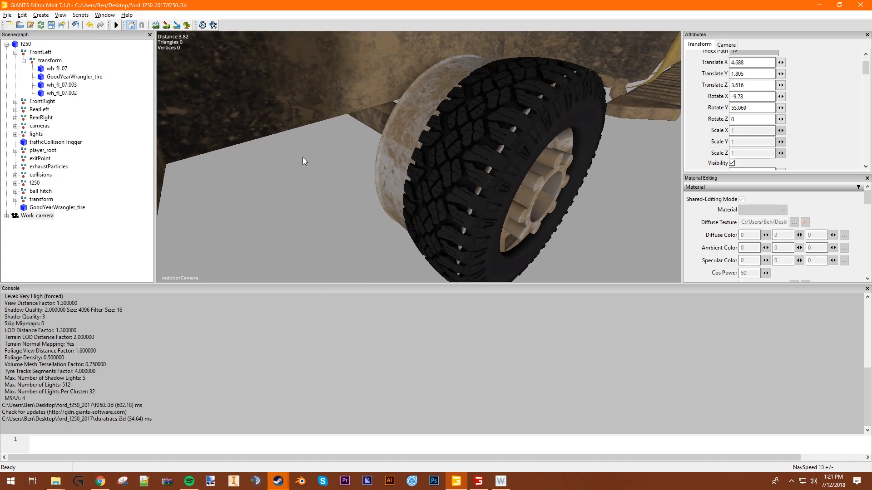
alt+drag(457, 164, 447, 179)
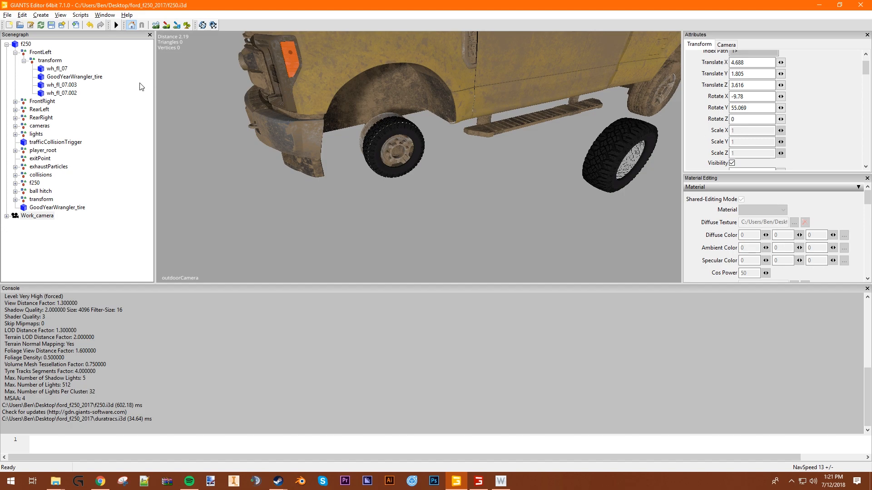
- Scale the front-left GoodYearWrangler_tire to 1.7 on the X, Y and Z axes
click(101, 77)
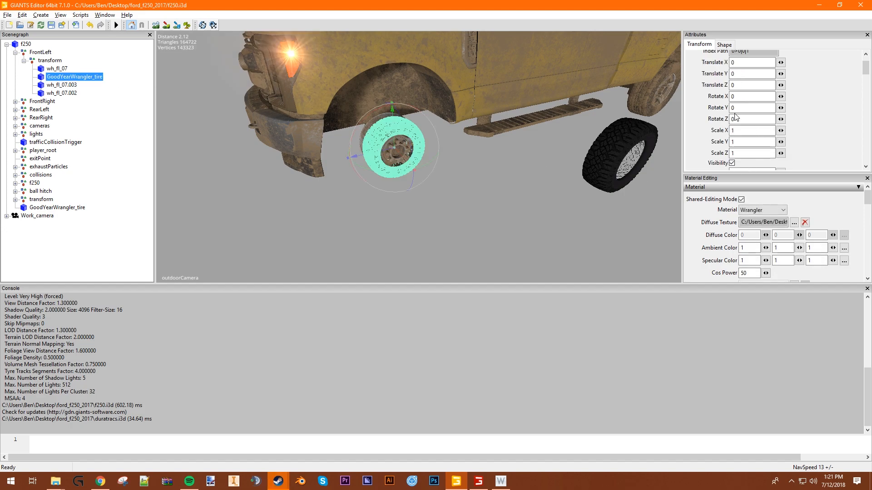
click(752, 132)
text(.7)
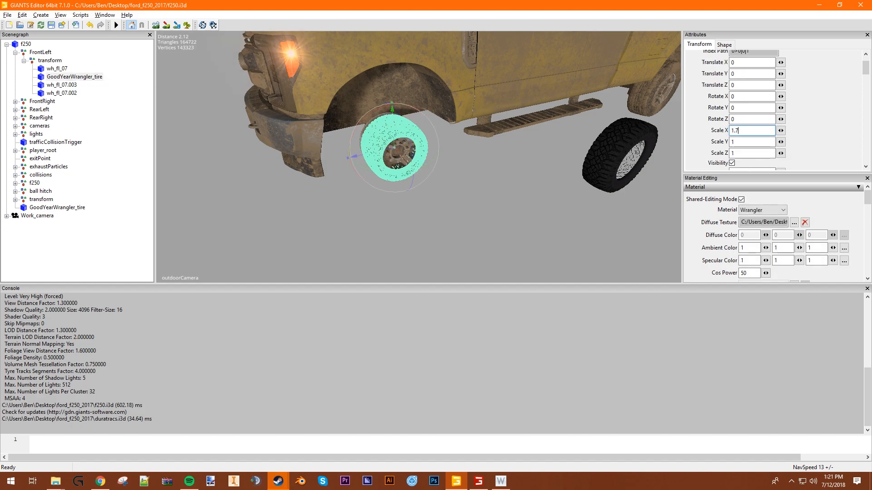
click(751, 143)
text(.7)
click(745, 154)
text(.7)
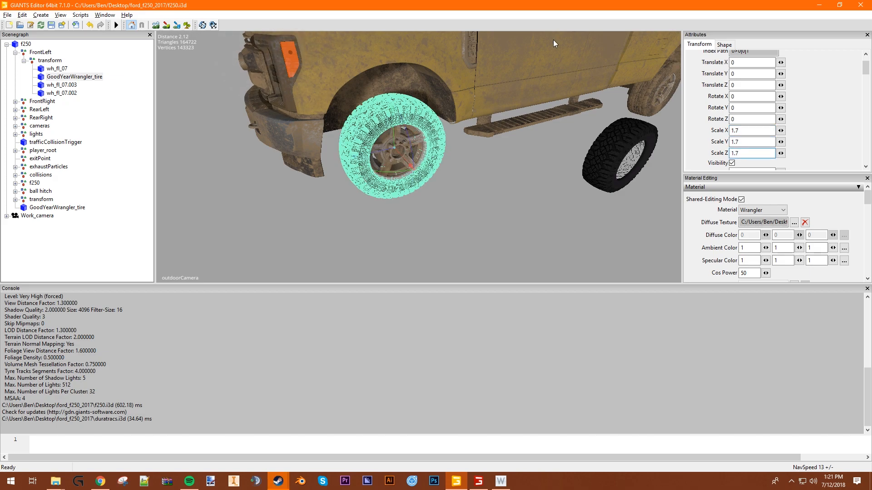
- Examine the enlarged front-left tire from the truck's front and underside, comparing it with the original tires
click(528, 119)
alt+drag(480, 222, 439, 196)
click(374, 207)
alt+drag(374, 207, 453, 146)
scroll(369, 131, up, 3)
scroll(359, 135, down, 3)
scroll(397, 125, down, 2)
scroll(91, 134, up, 15)
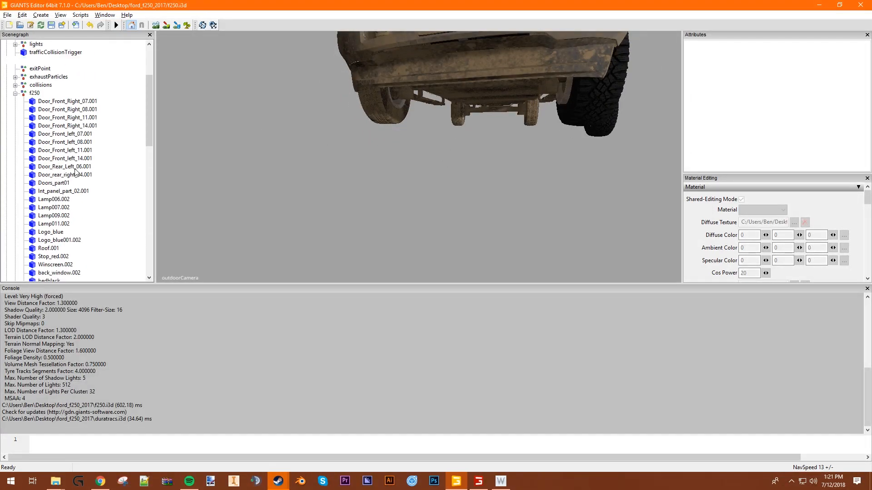
- Move the front-left GoodYearWrangler_tire along the X axis to -0.076 to align it with the rim
click(65, 76)
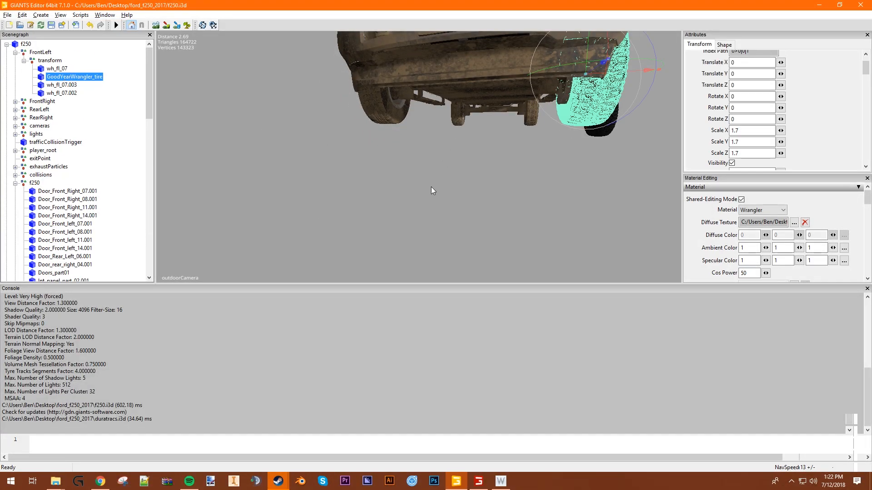
drag(596, 85, 593, 92)
key(ctrl+z)
alt+drag(536, 174, 491, 180)
alt+middle_drag(543, 149, 465, 222)
alt+drag(417, 181, 542, 176)
scroll(556, 152, up, 3)
scroll(540, 169, up, 2)
drag(653, 116, 618, 122)
alt+drag(545, 211, 458, 245)
click(554, 224)
scroll(550, 220, down, 5)
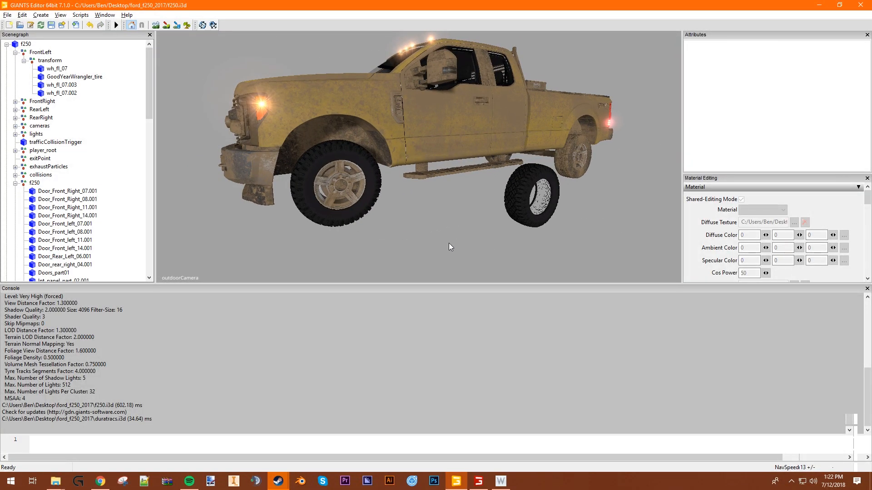
- Examine the gap between the repositioned front-left tire and the outer lip of its rim
alt+drag(405, 221, 360, 247)
scroll(339, 238, up, 5)
scroll(369, 214, down, 3)
scroll(370, 217, down, 3)
scroll(365, 227, up, 5)
scroll(377, 208, up, 5)
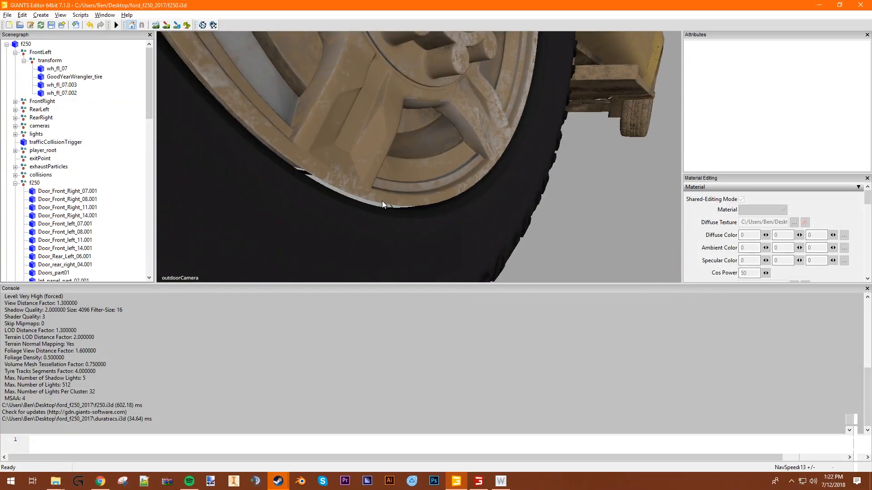
scroll(383, 201, down, 3)
scroll(381, 204, up, 2)
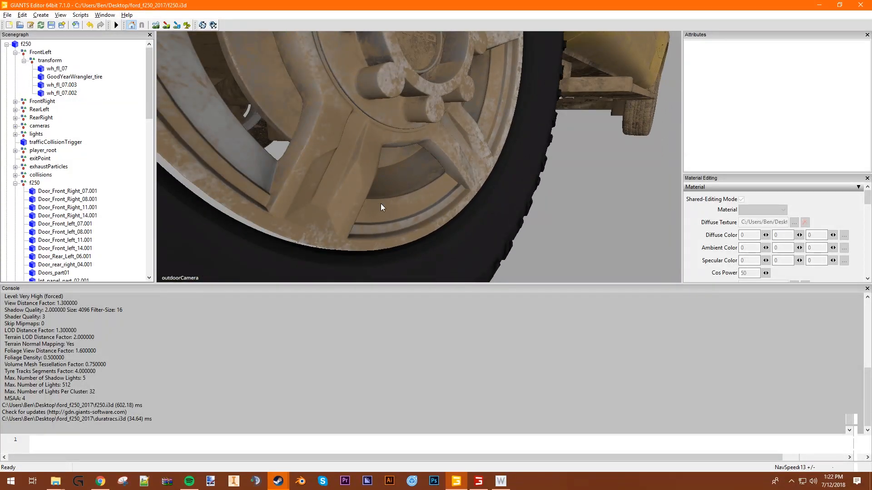
alt+drag(386, 191, 451, 175)
scroll(331, 182, down, 3)
scroll(320, 141, up, 2)
scroll(457, 159, up, 3)
scroll(445, 171, down, 1)
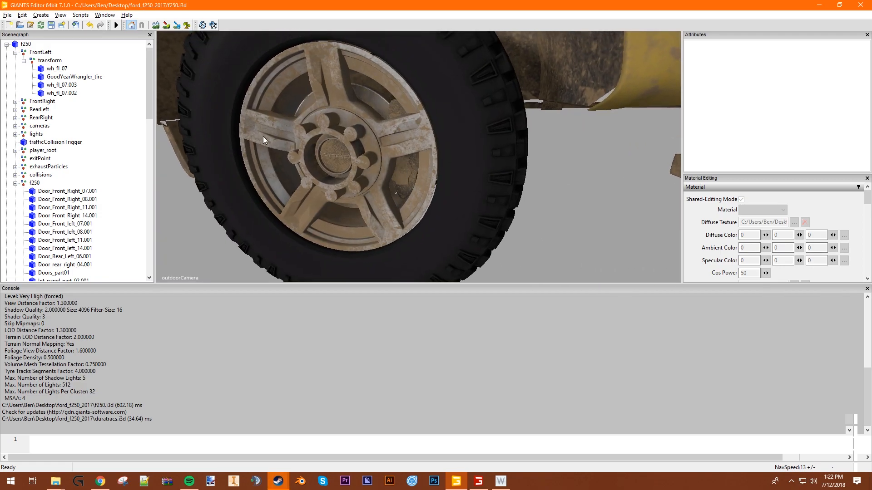
- Scale the front-left GoodYearWrangler_tire to 1.6 on the X and Y axes
click(97, 77)
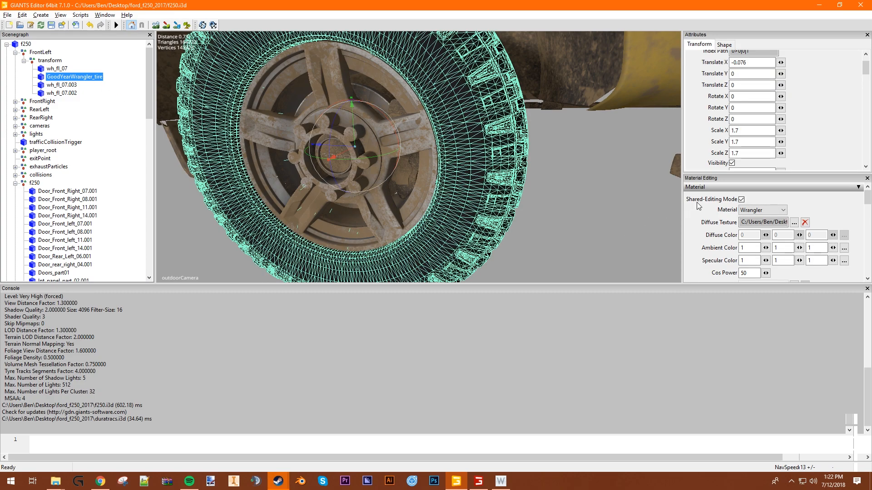
click(759, 130)
key(BackSpace)
text(6)
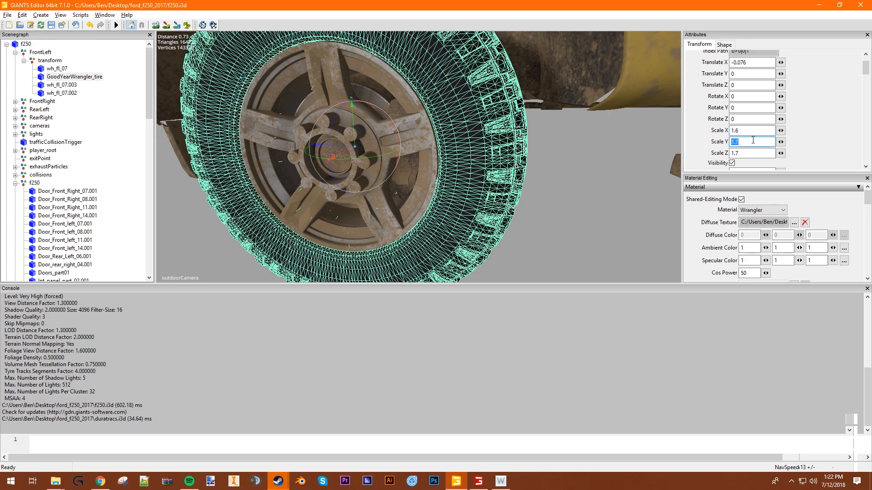
text(1.6)
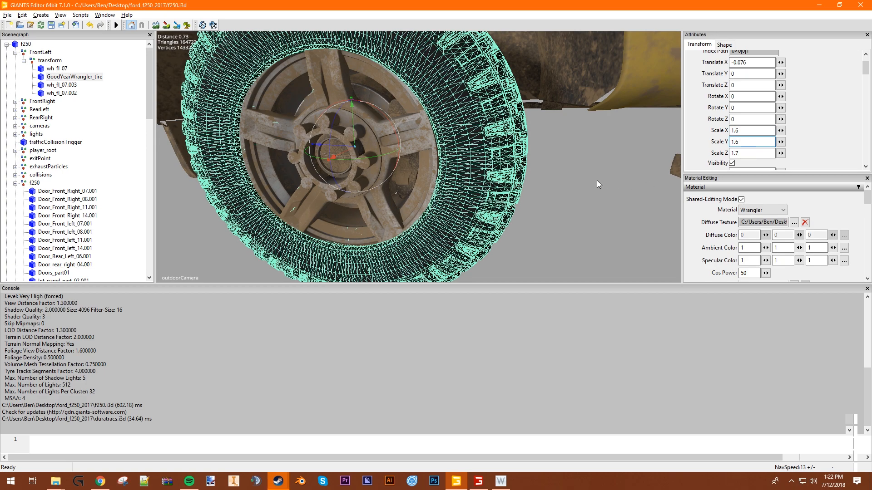
click(563, 195)
- Examine how the rescaled front-left tire sits against the rim, from close up and from the truck's side
scroll(462, 227, up, 3)
scroll(456, 230, down, 7)
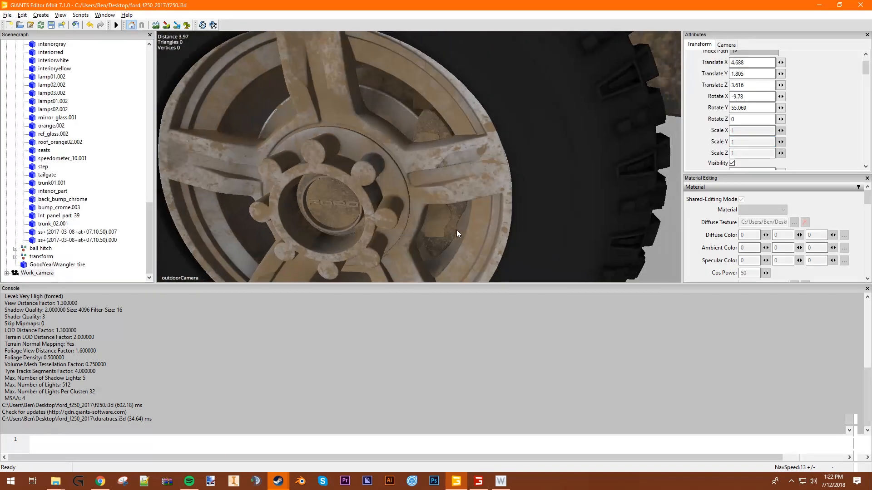
alt+drag(406, 212, 361, 184)
scroll(446, 209, down, 6)
scroll(552, 197, down, 3)
scroll(547, 203, down, 2)
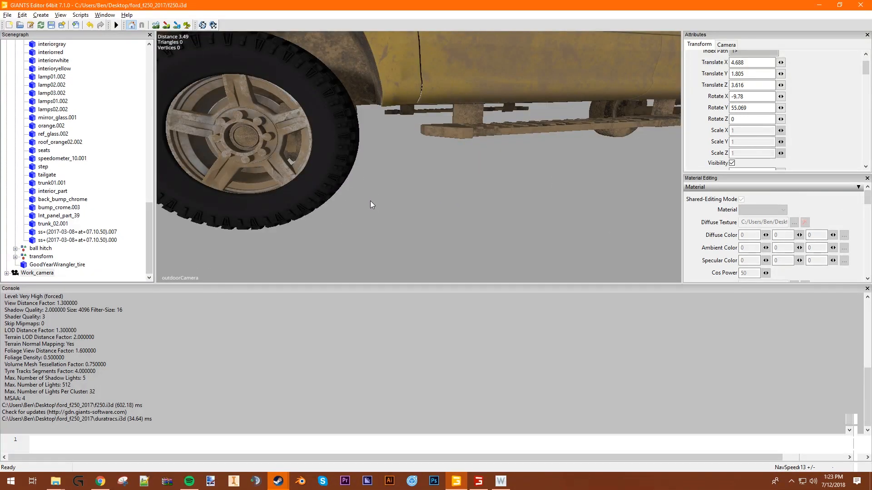
alt+drag(257, 192, 339, 214)
scroll(304, 181, up, 1)
scroll(304, 182, down, 1)
scroll(305, 181, up, 5)
scroll(399, 177, up, 2)
scroll(398, 177, up, 5)
scroll(414, 176, down, 5)
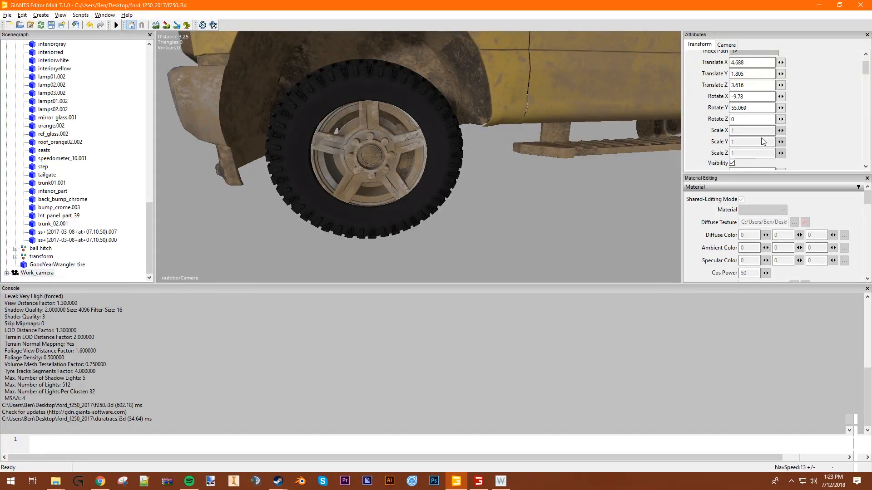
- Set the front-left GoodYearWrangler_tire's Z scale to 1.6
scroll(73, 191, up, 15)
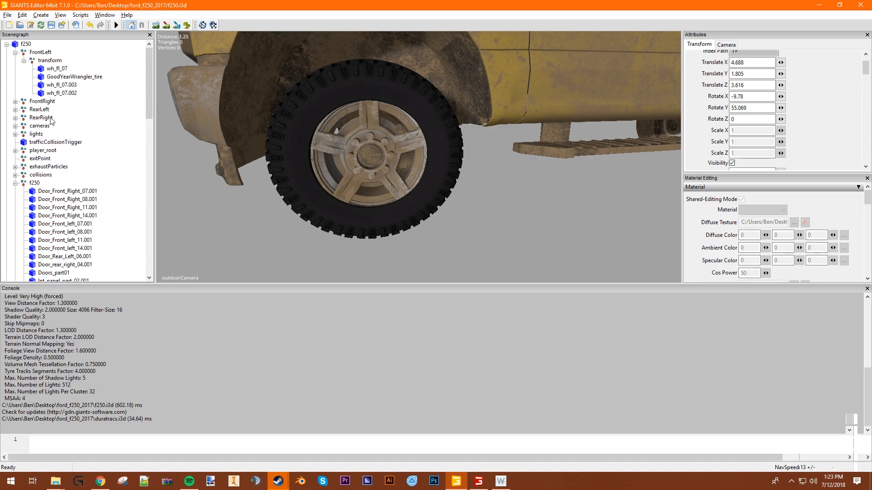
click(74, 77)
click(752, 153)
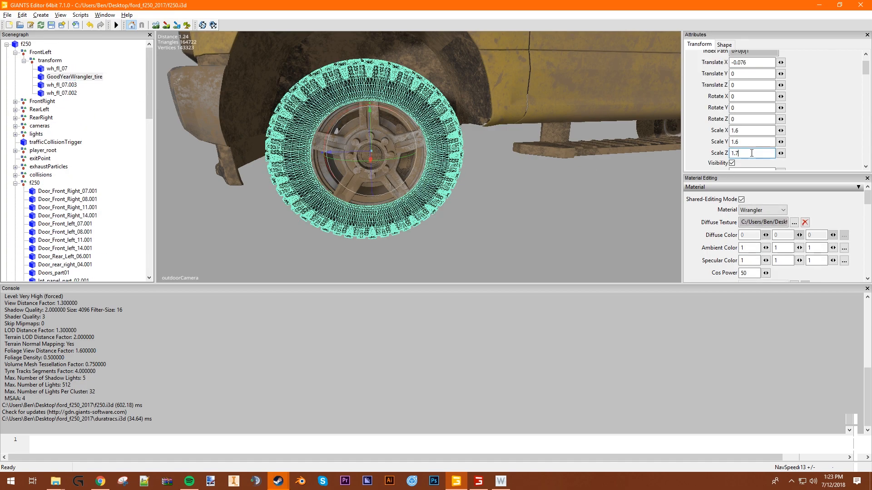
key(BackSpace)
text(6)
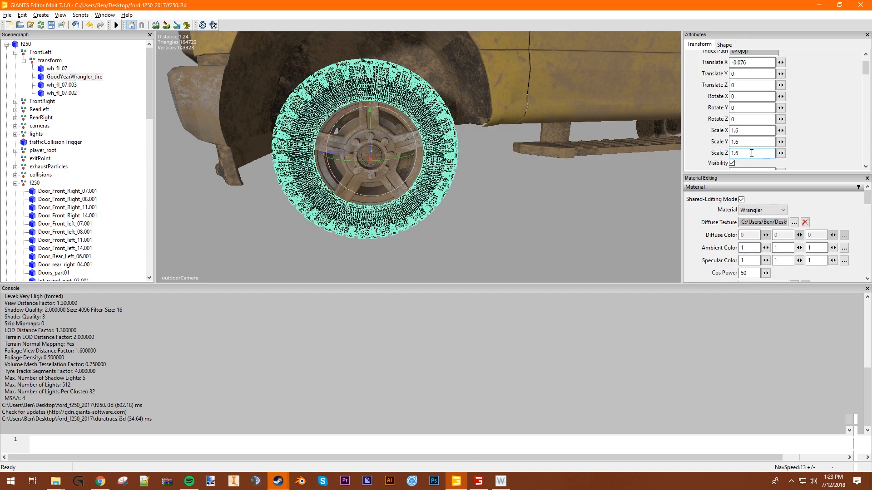
click(577, 240)
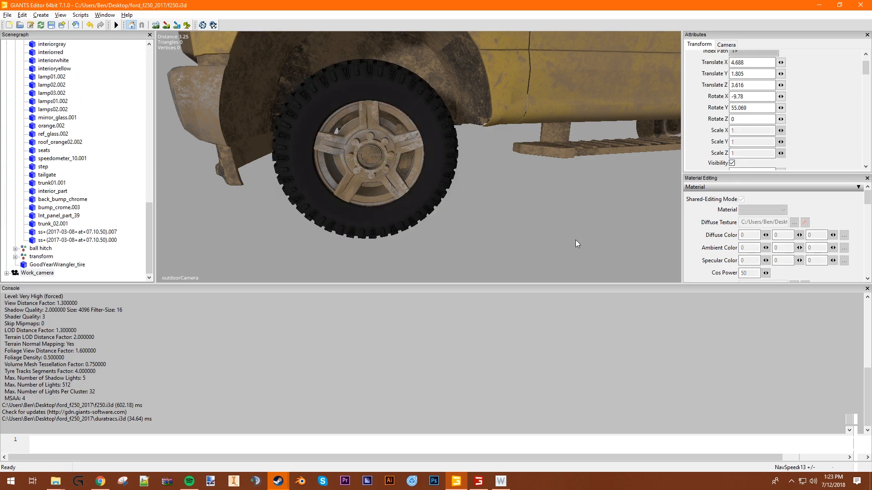
- Widen the front-left GoodYearWrangler_tire by setting its X scale to 1.7
alt+drag(340, 238, 405, 238)
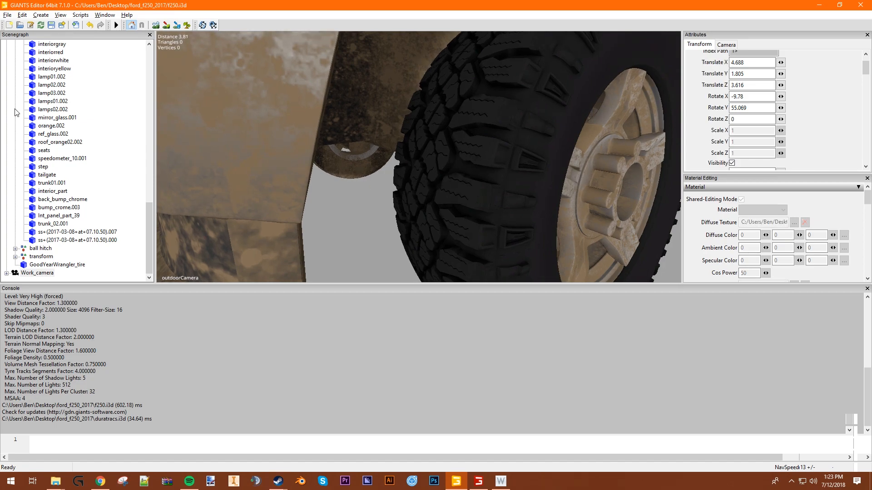
scroll(73, 177, up, 15)
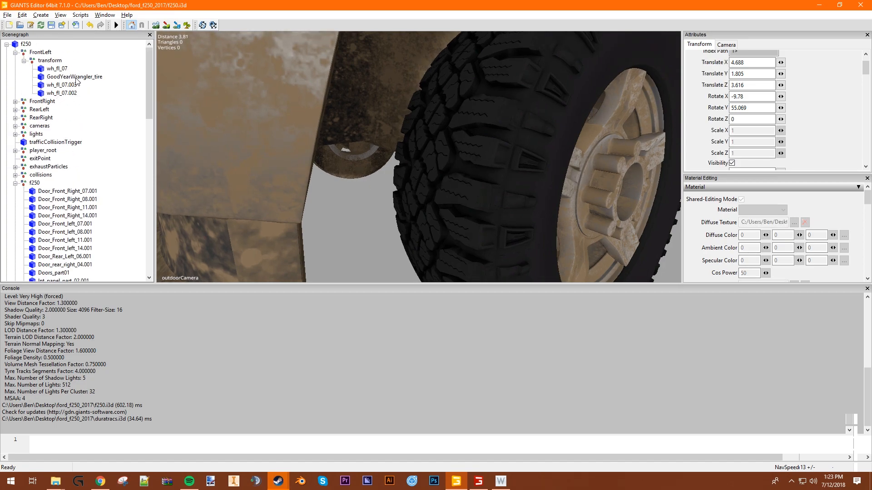
click(74, 77)
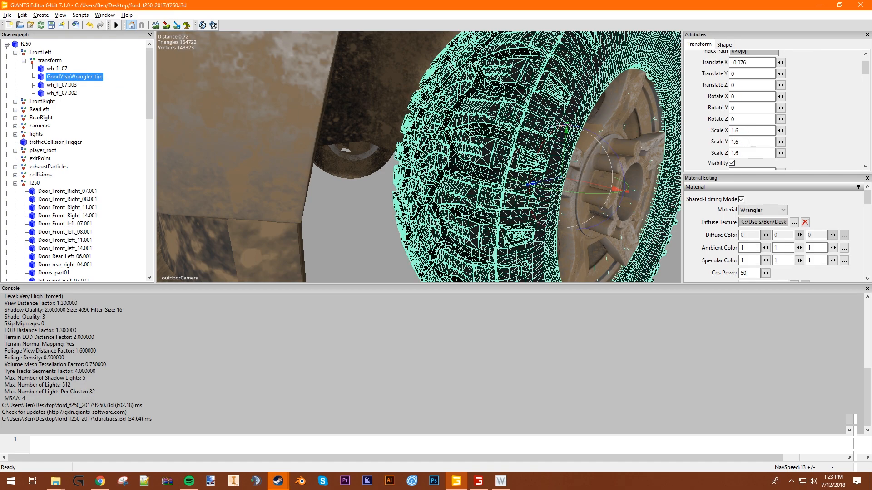
click(746, 141)
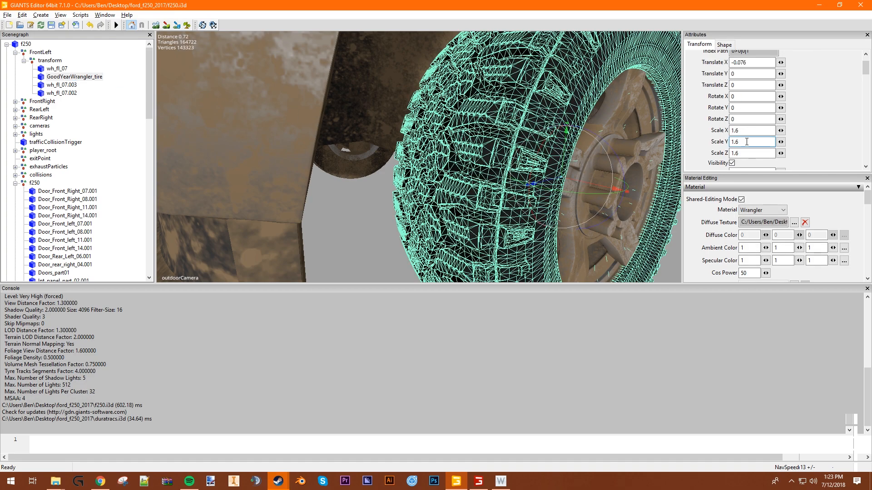
click(752, 130)
key(BackSpace)
text(7)
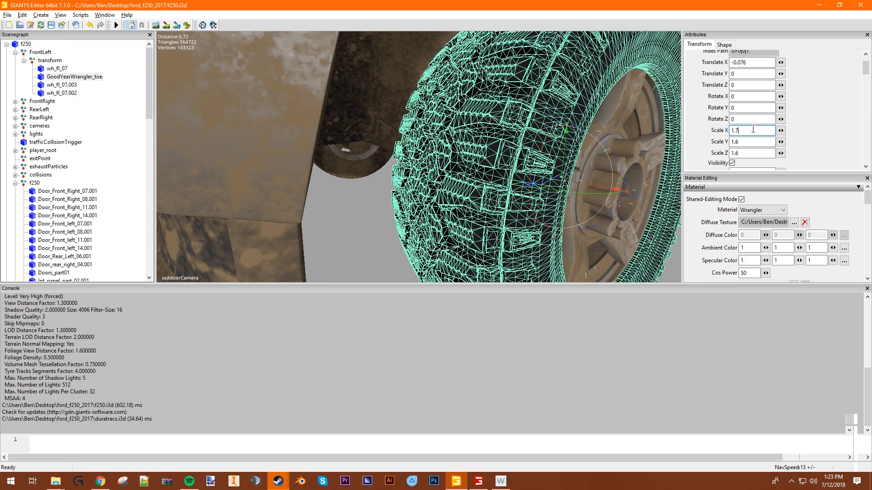
click(365, 227)
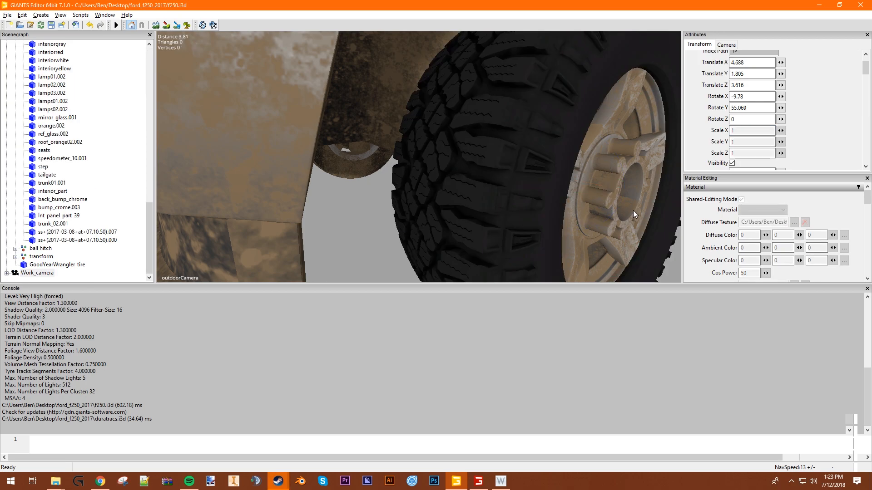
- Check the widened front-left tire against its rim and collapse the f250 group in the scenegraph
scroll(633, 211, down, 3)
alt+drag(629, 211, 575, 225)
scroll(372, 217, up, 6)
scroll(378, 211, down, 3)
scroll(381, 211, up, 4)
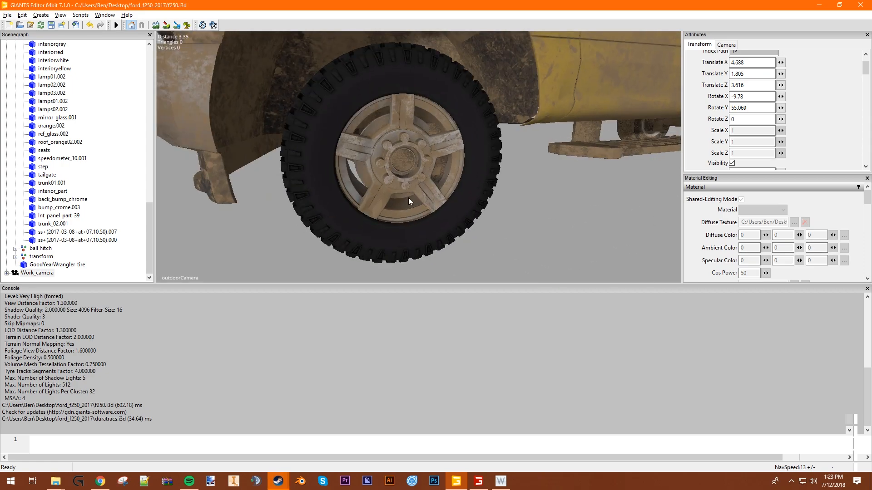
scroll(20, 72, up, 20)
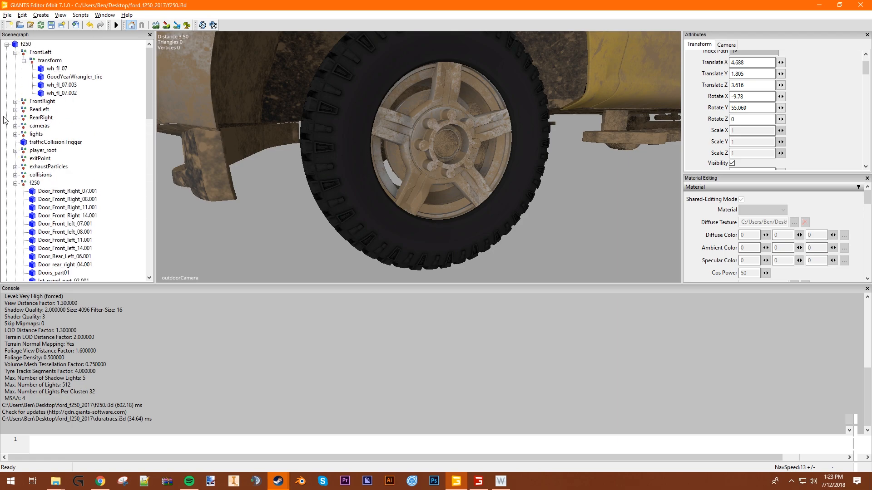
click(15, 183)
click(68, 77)
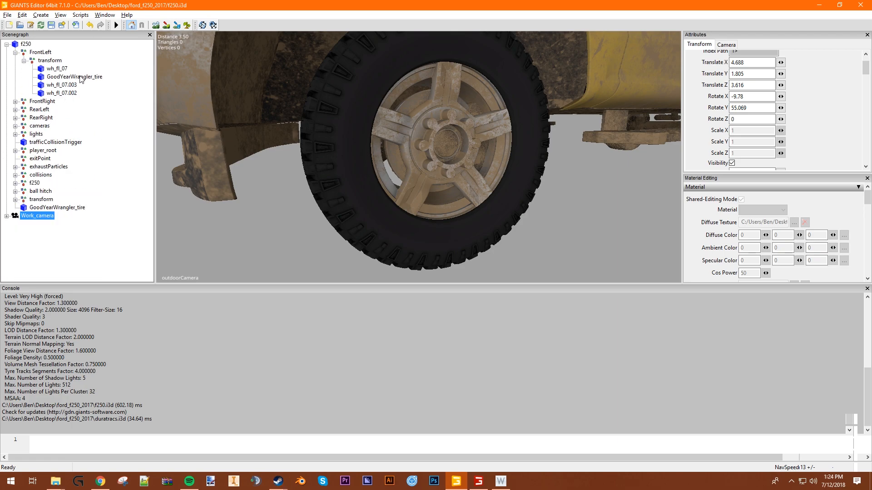
- Examine the front-left tire's fit on the rim and its clearance inside the wheel well
scroll(528, 217, down, 3)
alt+drag(528, 217, 492, 219)
click(492, 218)
alt+drag(325, 200, 338, 198)
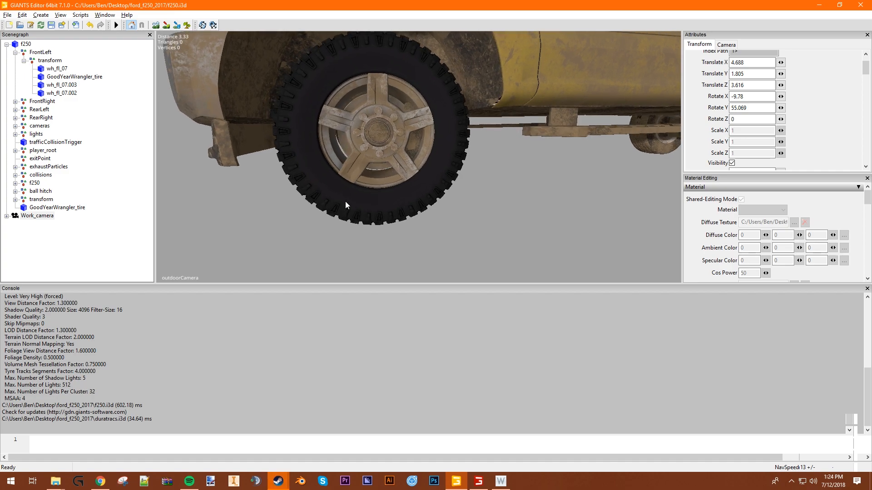
scroll(382, 203, up, 2)
scroll(383, 203, down, 2)
alt+drag(382, 203, 271, 140)
scroll(400, 200, up, 2)
scroll(463, 210, up, 1)
scroll(463, 210, down, 4)
scroll(449, 202, up, 3)
scroll(448, 202, down, 4)
alt+drag(440, 201, 458, 230)
scroll(458, 230, up, 4)
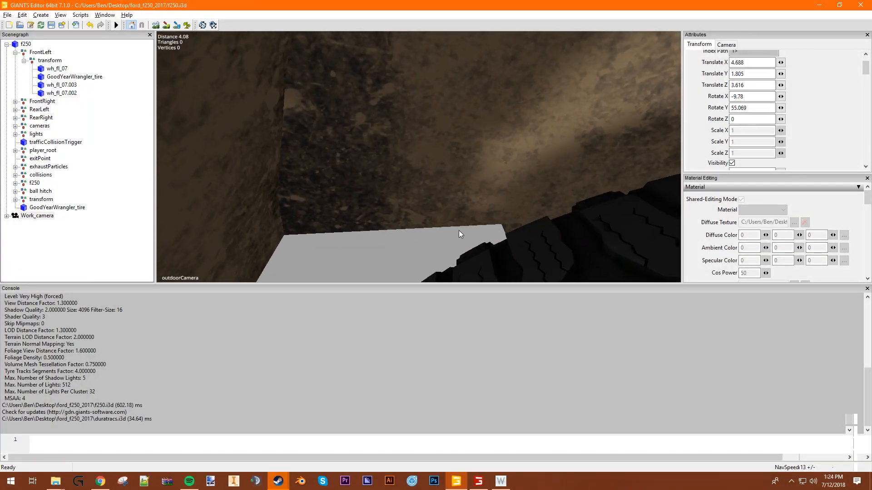
scroll(511, 195, down, 6)
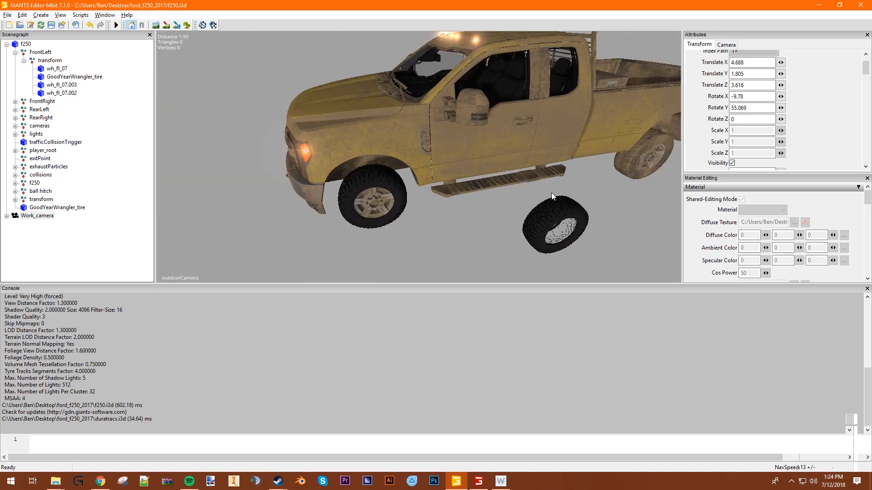
- Compare the front-left wheel's size with the truck body and original wheels from the front, underside and side
alt+drag(516, 196, 531, 162)
scroll(456, 189, up, 6)
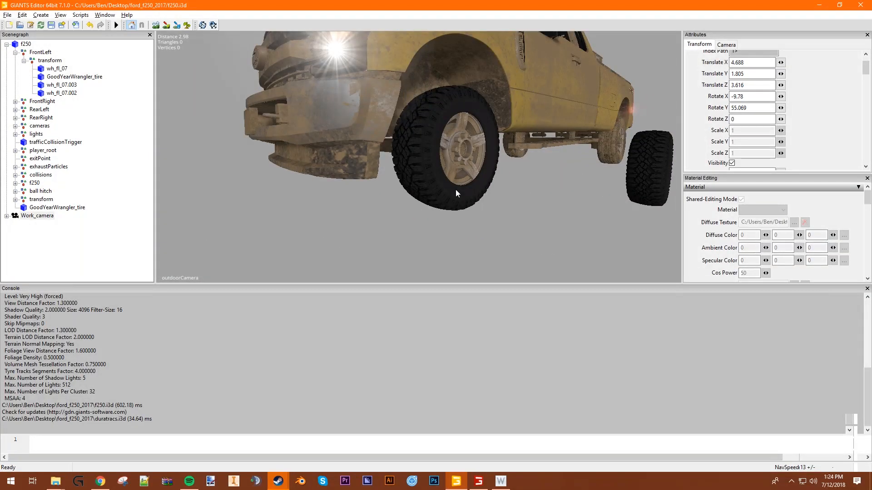
mouse_move(497, 205)
alt+mouse_down()
mouse_move(524, 222)
mouse_move(507, 243)
mouse_move(514, 237)
mouse_move(494, 220)
mouse_move(435, 225)
mouse_move(439, 232)
mouse_move(489, 213)
alt+mouse_up()
scroll(494, 220, down, 2)
scroll(440, 233, down, 3)
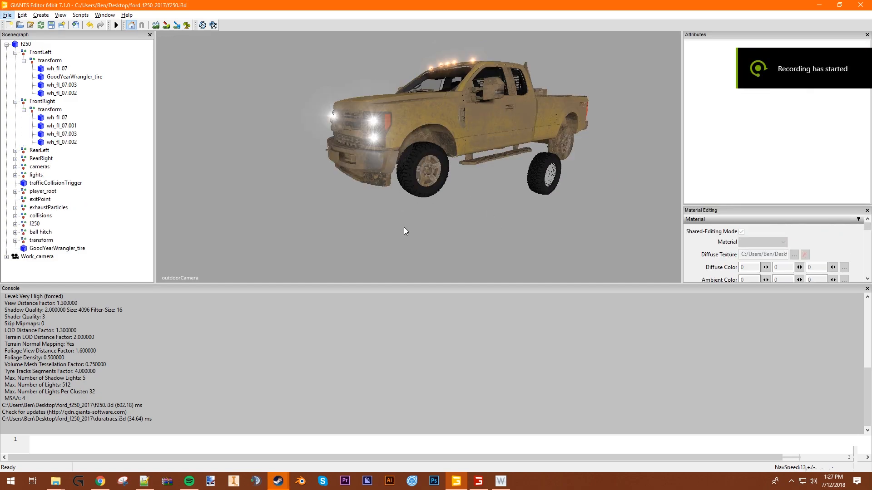
scroll(451, 216, up, 5)
alt+drag(476, 219, 571, 178)
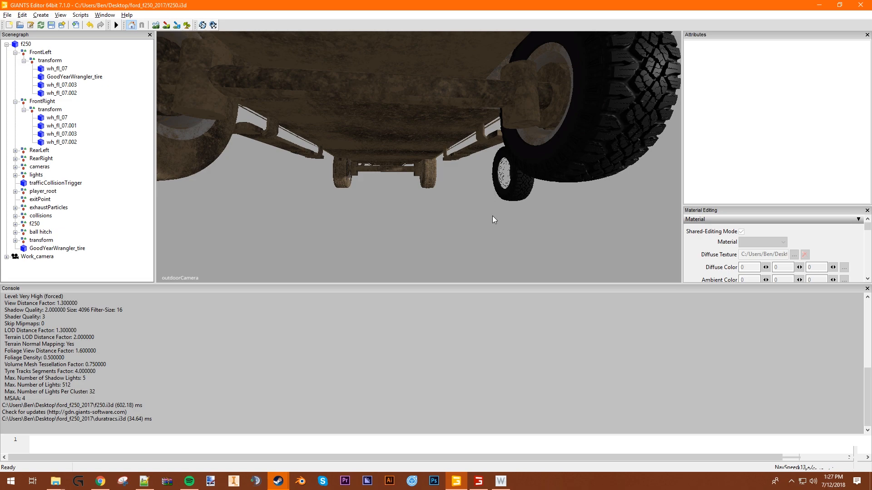
alt+drag(565, 201, 385, 189)
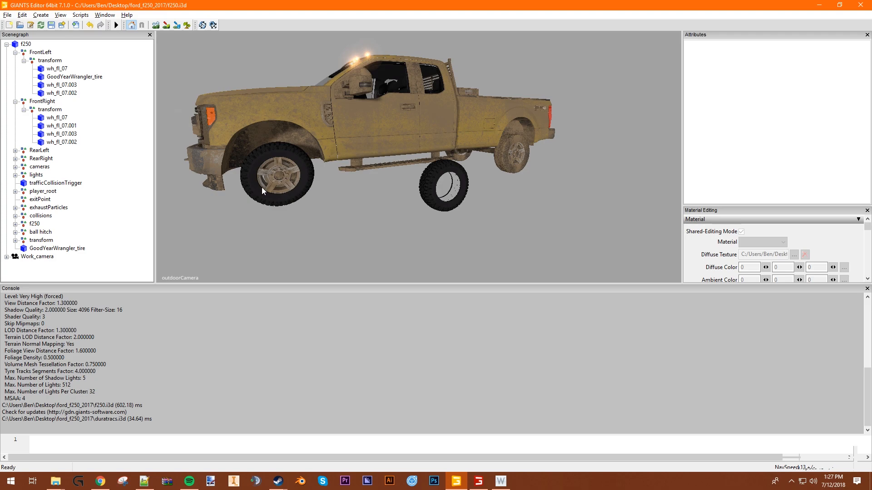
alt+drag(259, 187, 270, 192)
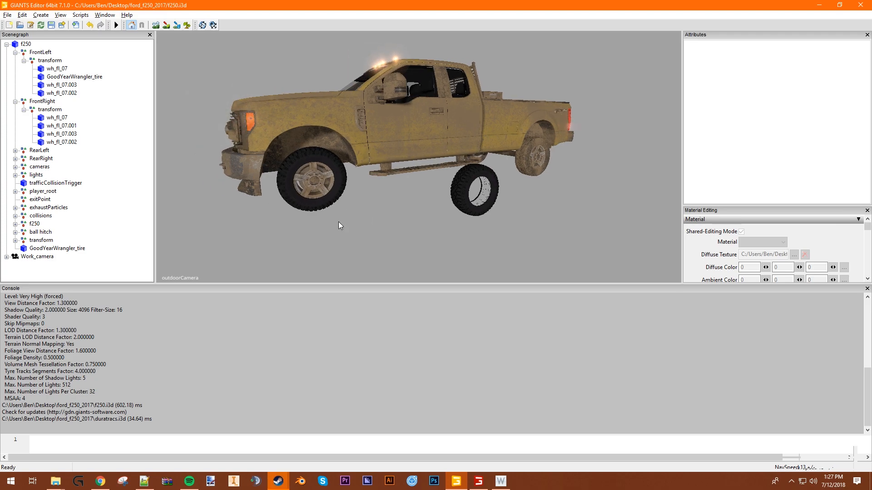
- Enlarge the FrontLeft wheel group by setting its X, Y and Z scale to 0.8, and check its size against the truck
click(56, 62)
click(40, 52)
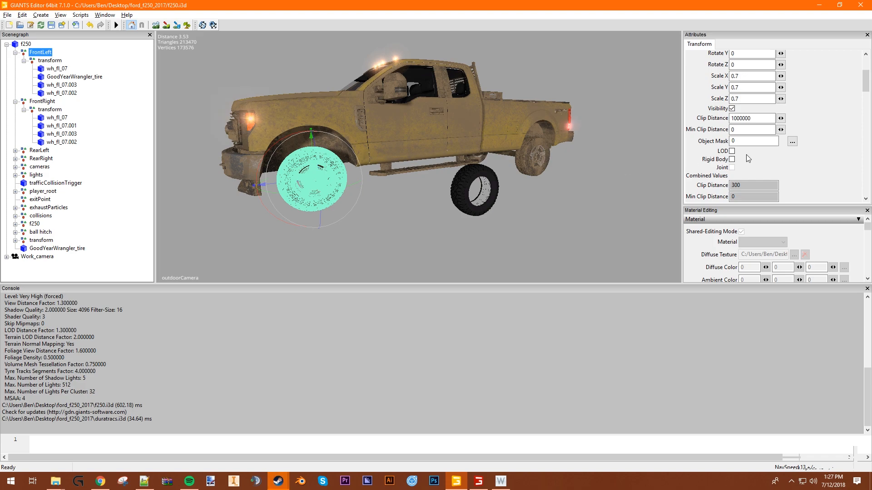
click(754, 77)
key(BackSpace)
text(8)
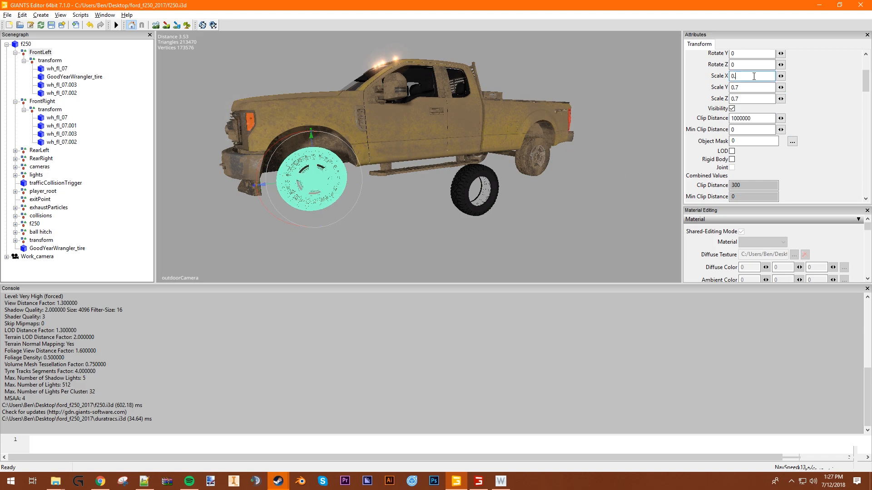
click(754, 87)
key(BackSpace)
text(8)
click(756, 98)
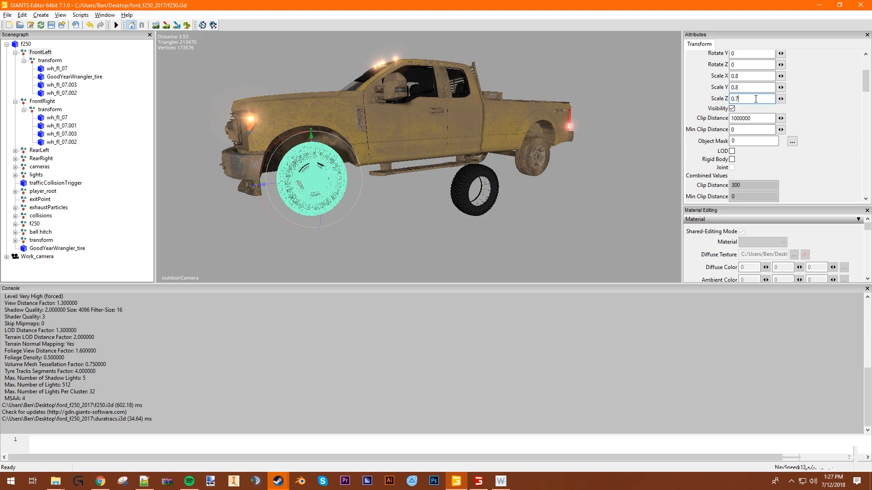
key(BackSpace)
text(8)
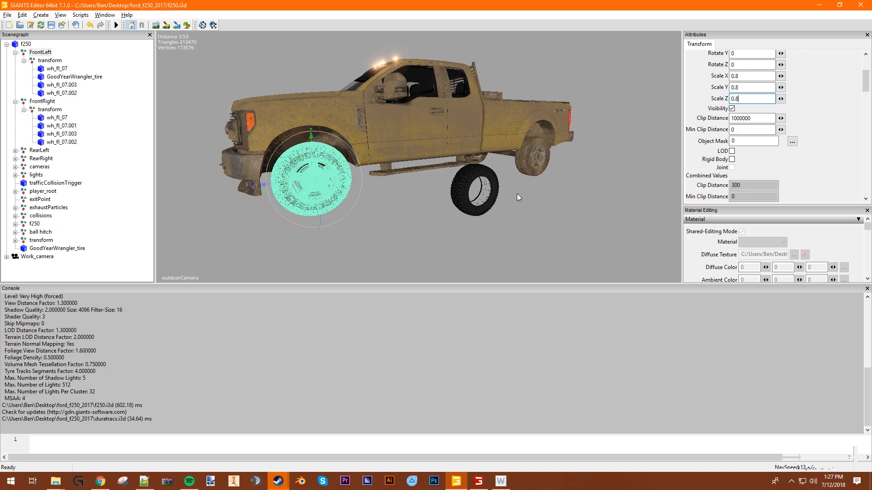
click(551, 190)
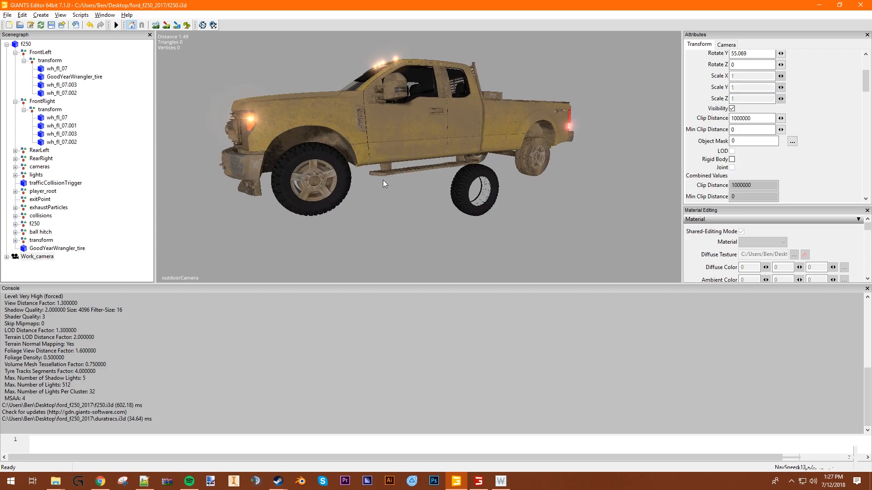
alt+drag(380, 181, 430, 197)
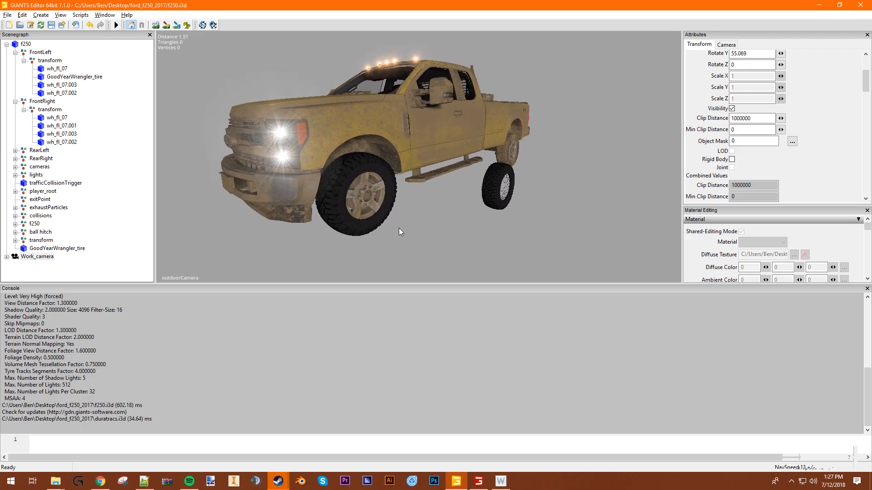
alt+drag(483, 203, 402, 217)
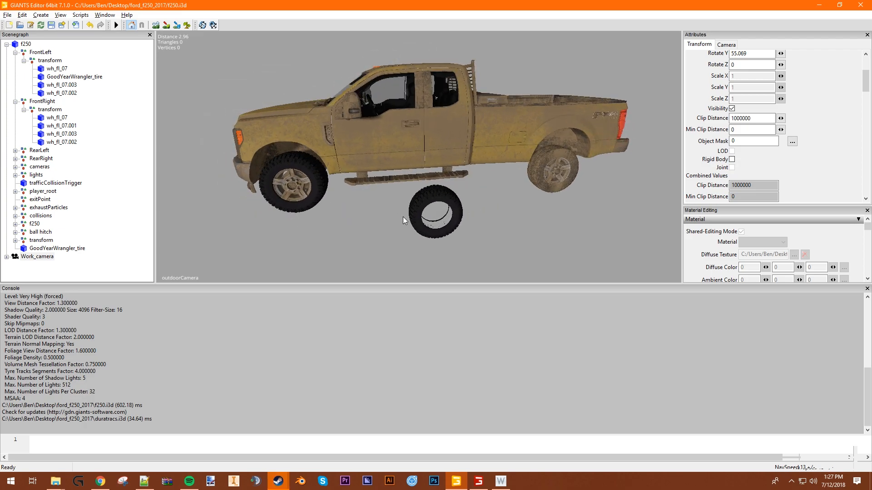
- Replace the FrontRight wheel group with the FrontLeft group, leaving all the keep options off
click(50, 62)
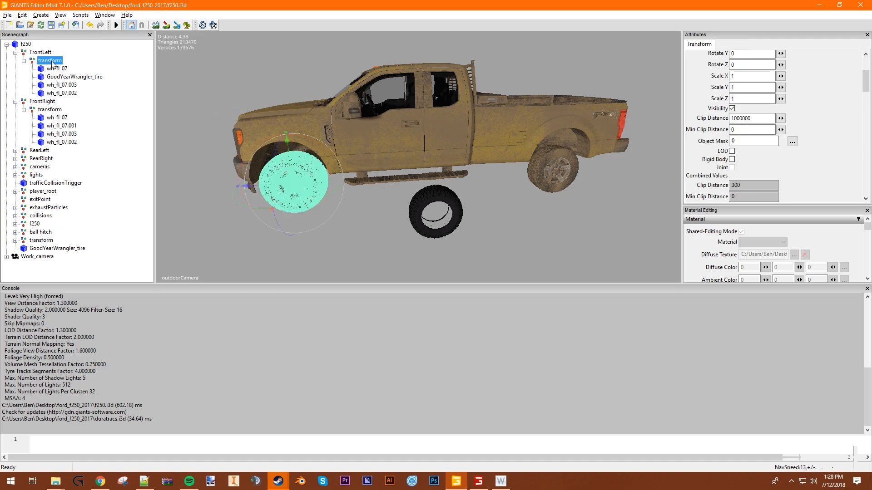
click(40, 52)
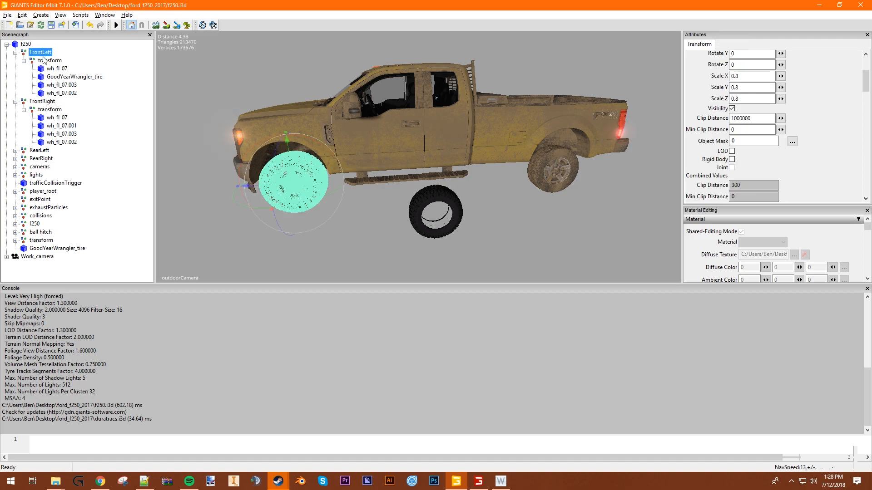
click(43, 101)
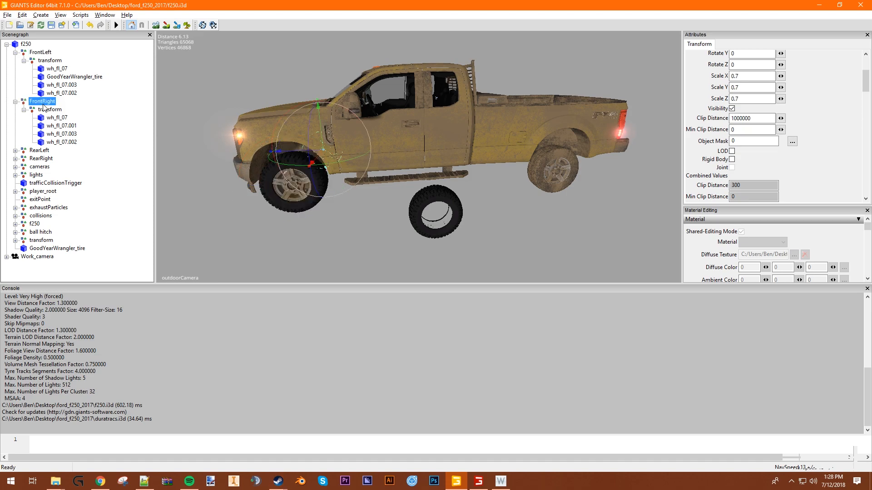
key(ctrl+r)
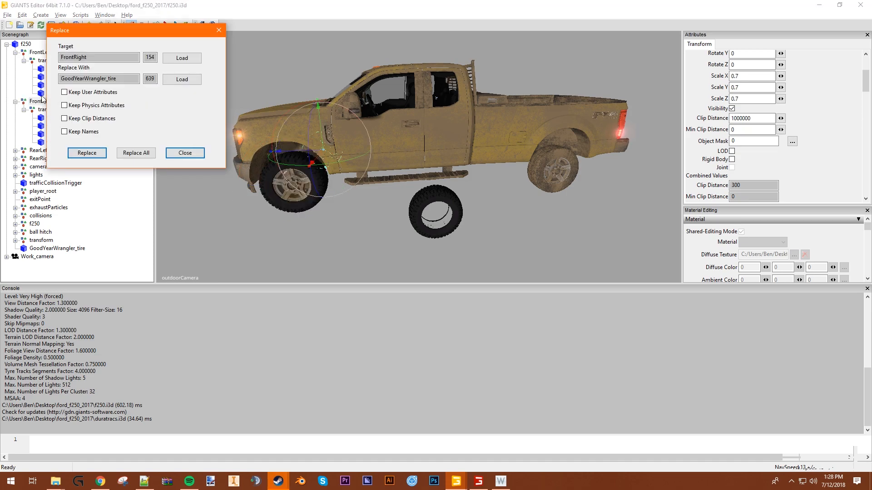
drag(93, 30, 156, 40)
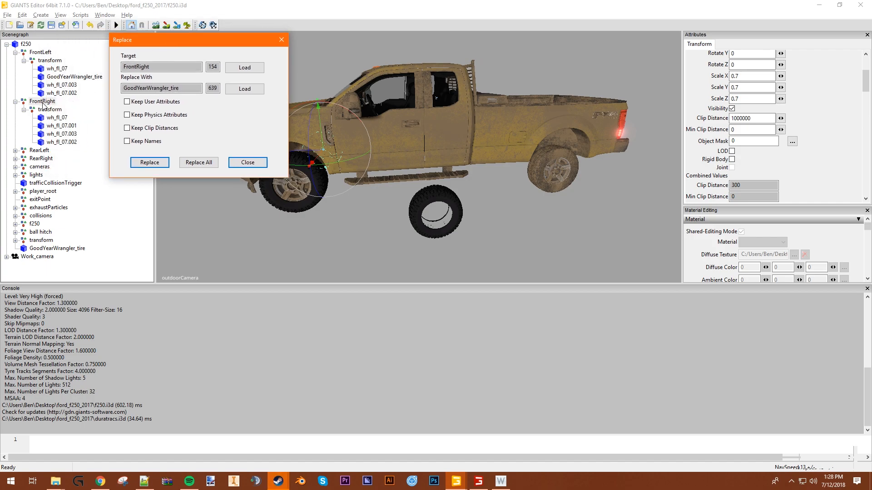
click(46, 52)
click(236, 89)
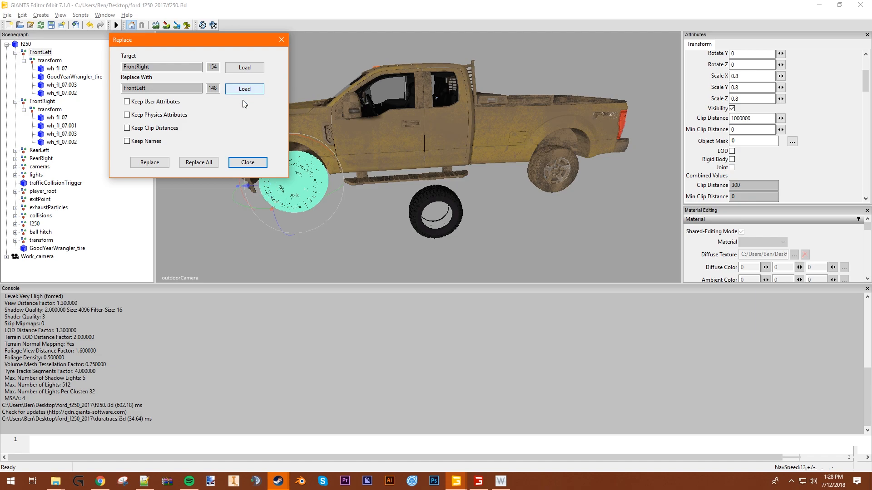
click(150, 162)
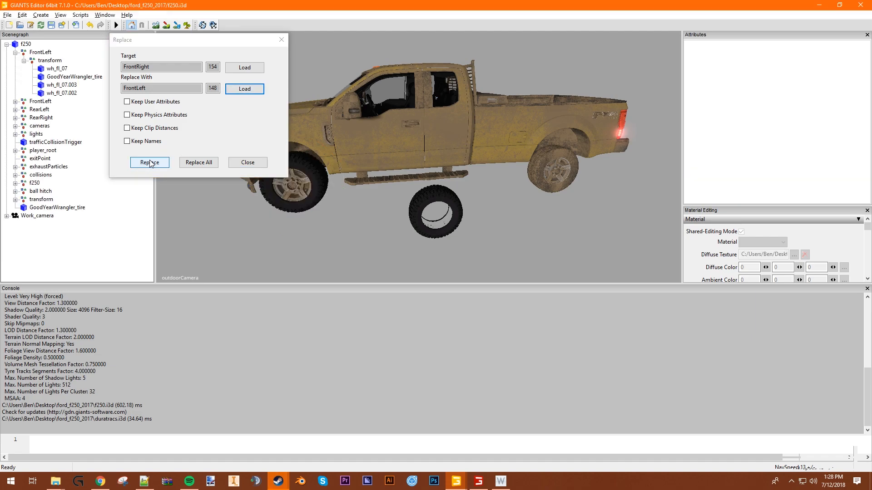
click(249, 166)
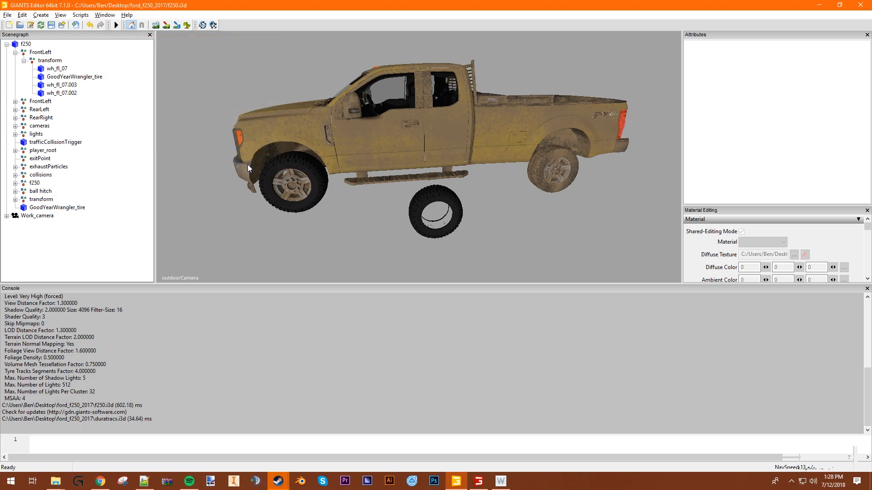
- Expand the replaced front-right wheel group down to its meshes and examine that wheel's orientation on the truck
click(15, 101)
click(50, 109)
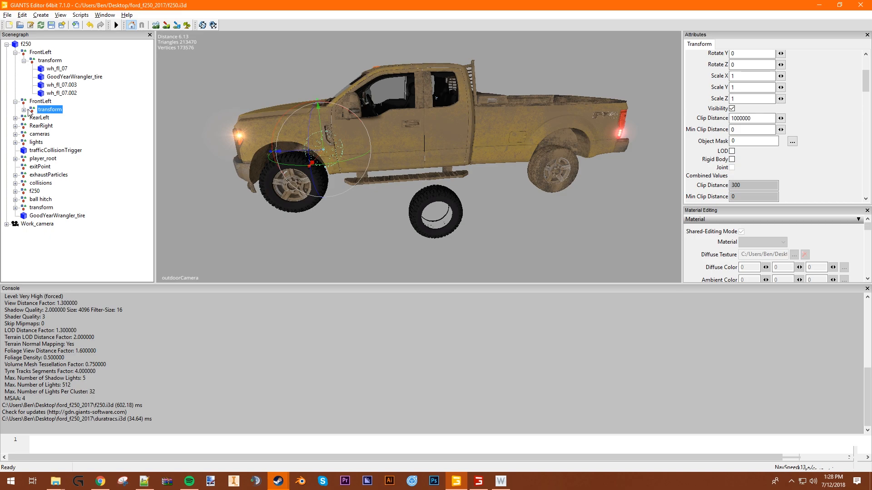
click(25, 110)
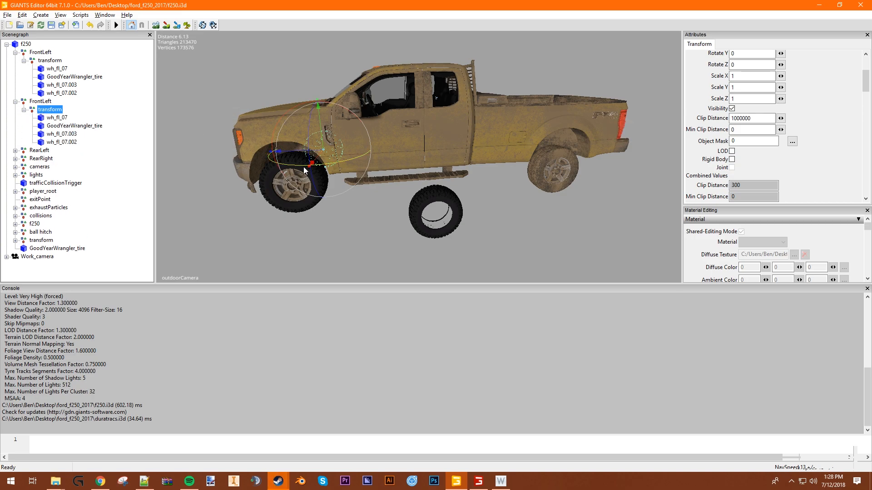
alt+drag(319, 167, 416, 165)
alt+drag(290, 200, 382, 204)
click(291, 236)
alt+drag(287, 235, 615, 207)
scroll(618, 208, up, 4)
scroll(466, 217, up, 5)
scroll(467, 222, down, 8)
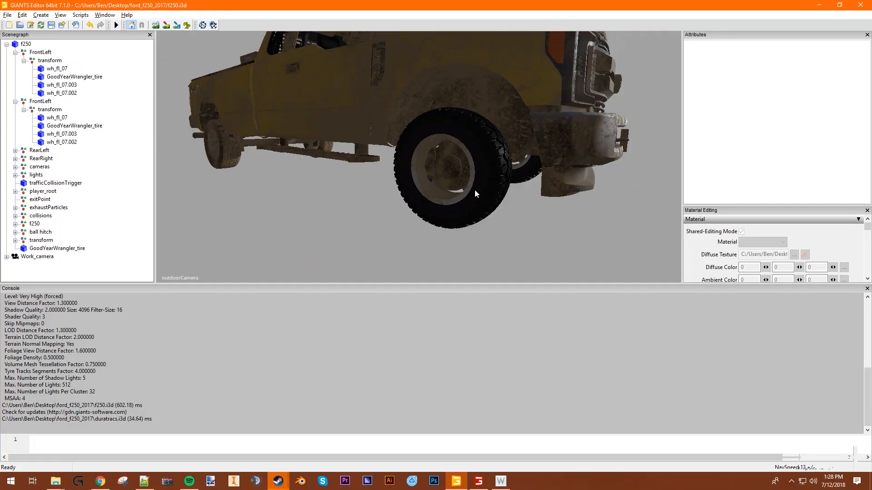
- Rename the second FrontLeft group, on the truck's right side, to FrontRight
click(472, 187)
drag(149, 205, 157, 61)
click(40, 101)
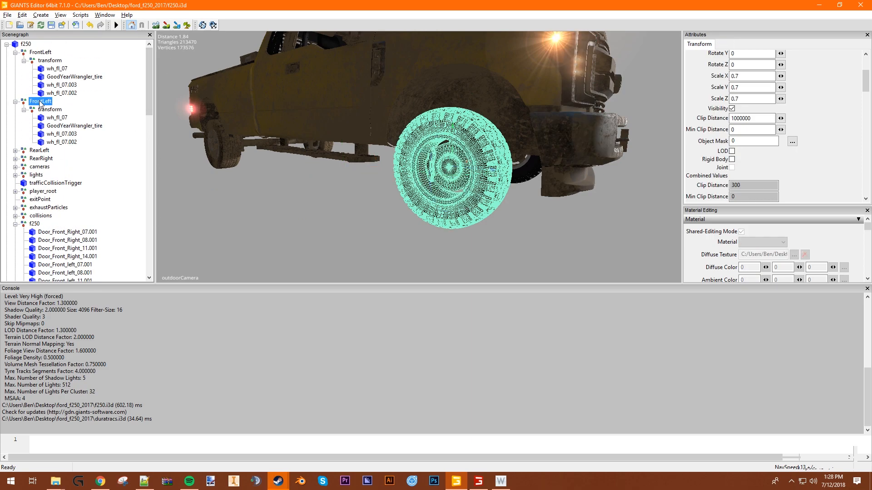
scroll(718, 136, up, 3)
click(759, 56)
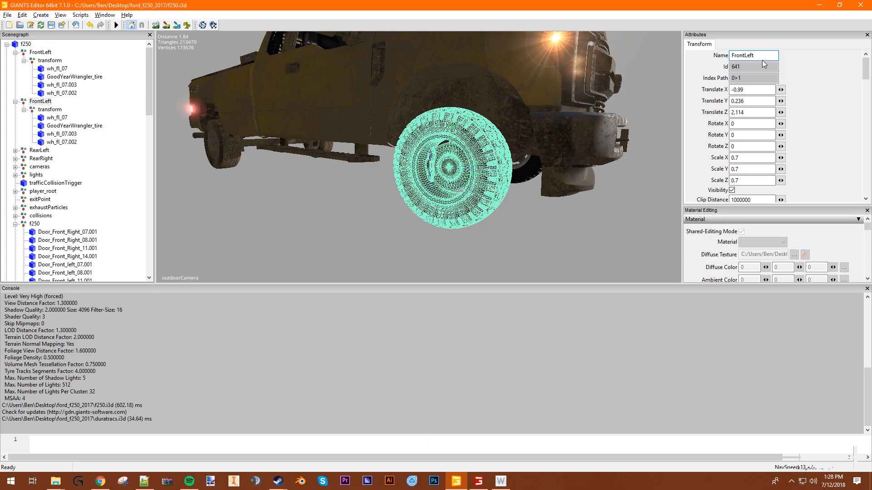
key(BackSpace)
text(Right)
key(Return)
click(577, 140)
scroll(117, 174, up, 15)
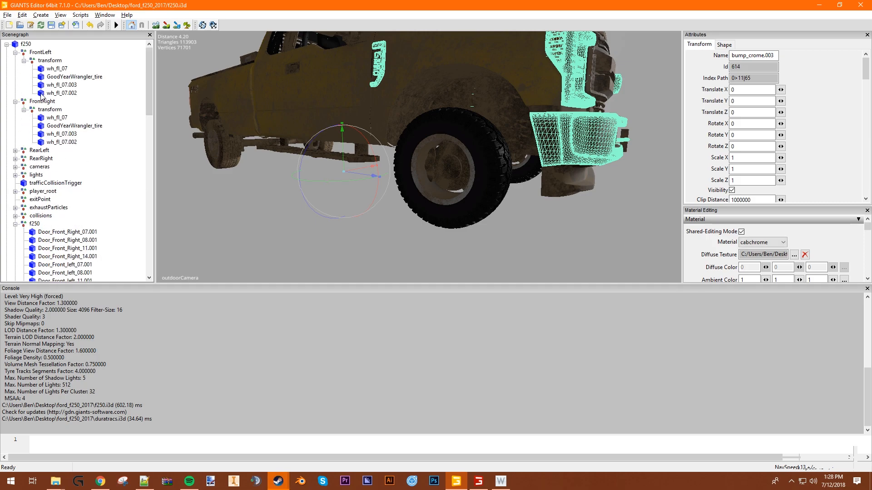
- Turn the front-right wheel outward by setting the Y rotation of FrontRight's transform to 180
click(456, 192)
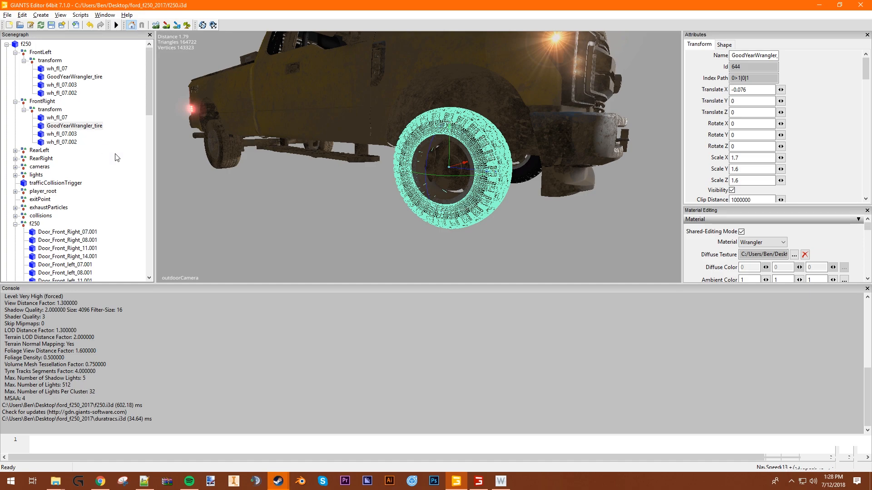
click(57, 110)
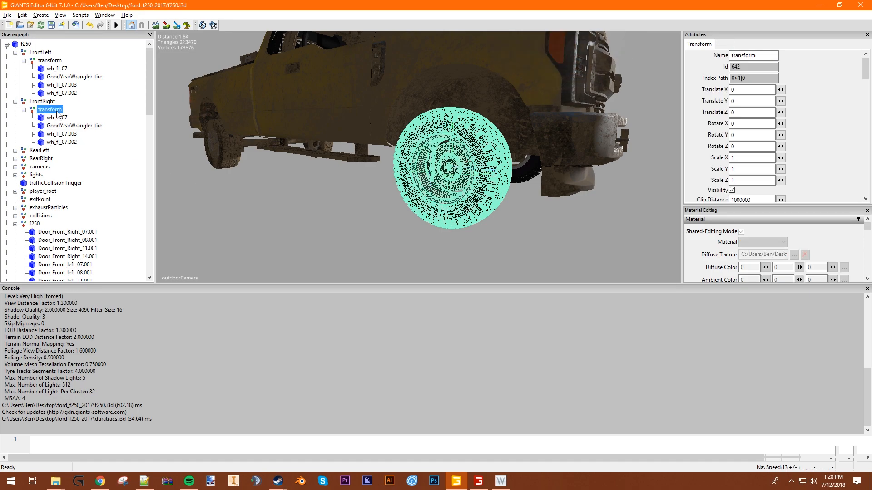
click(747, 135)
key(BackSpace)
text(180)
key(Return)
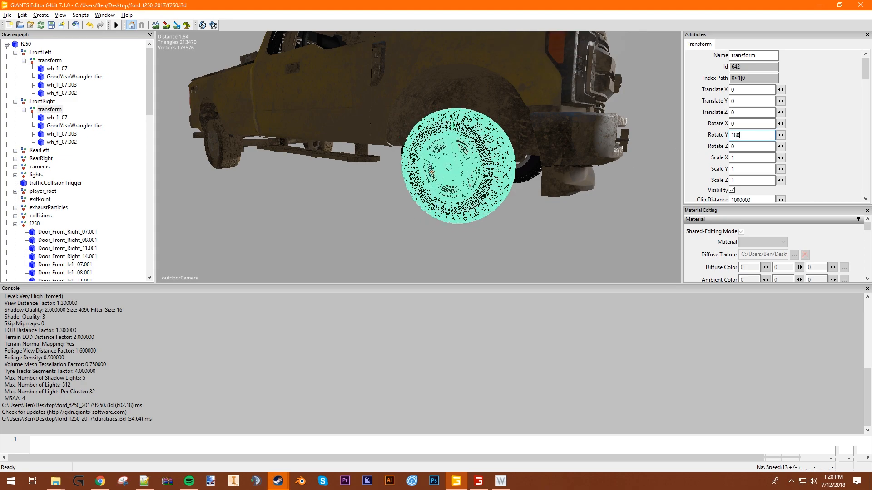
click(558, 220)
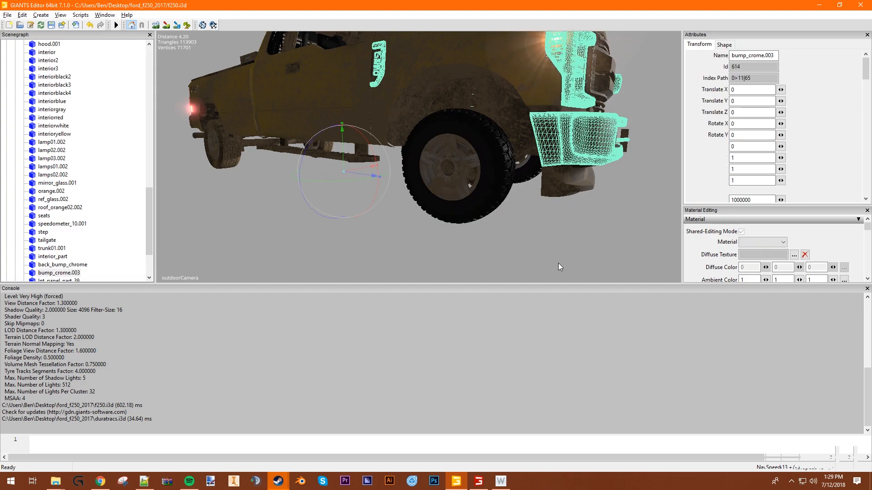
scroll(107, 140, up, 15)
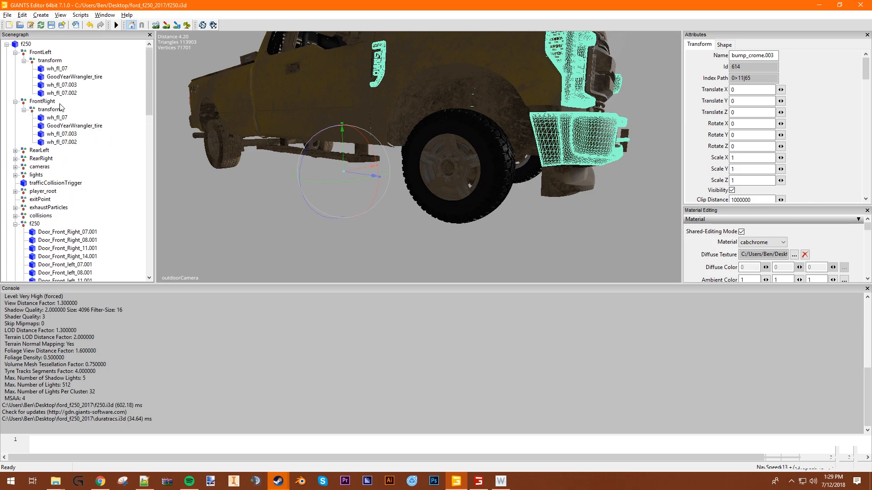
- Review the attributes of the FrontRight group and its child transform, and collapse the f250 body group in the scenegraph
click(51, 110)
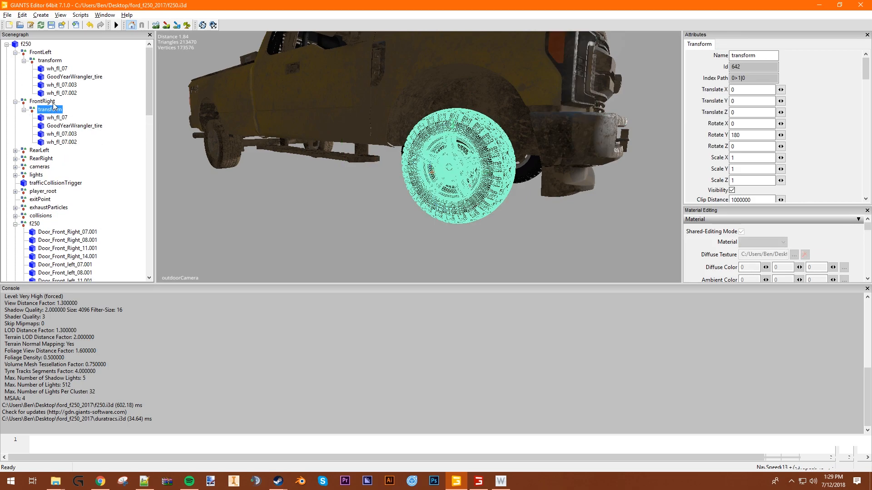
click(52, 103)
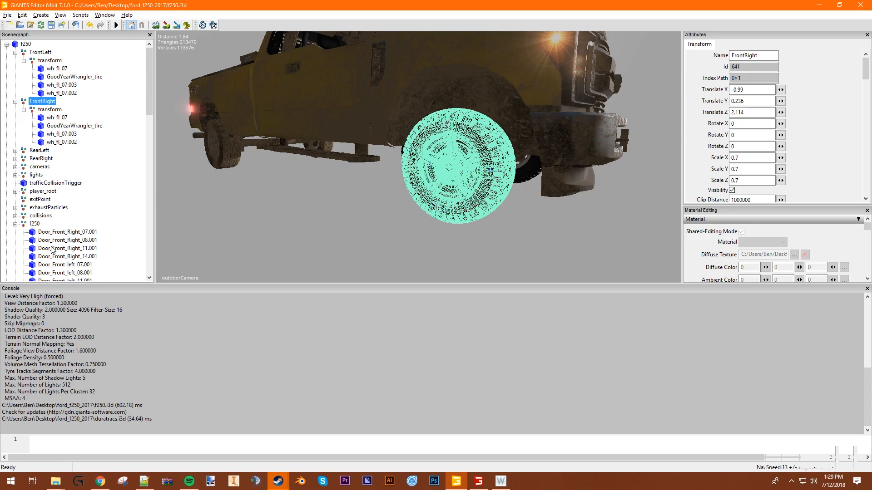
click(560, 148)
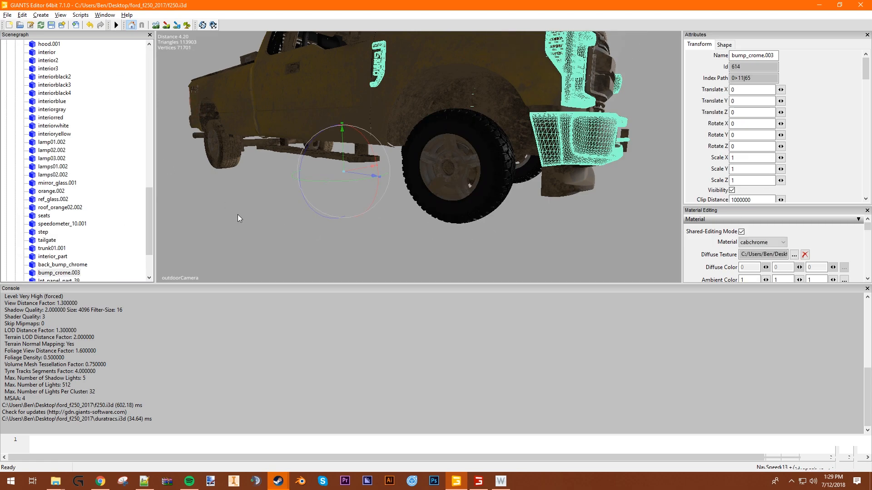
scroll(63, 129, up, 20)
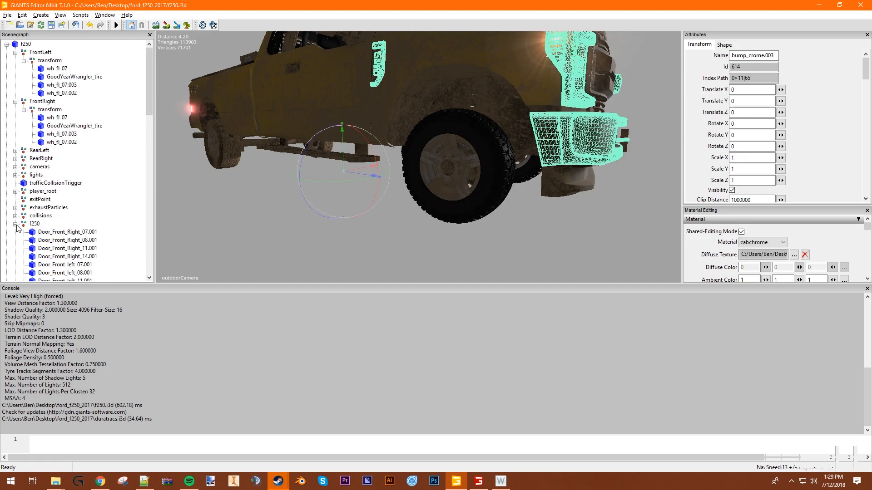
click(15, 224)
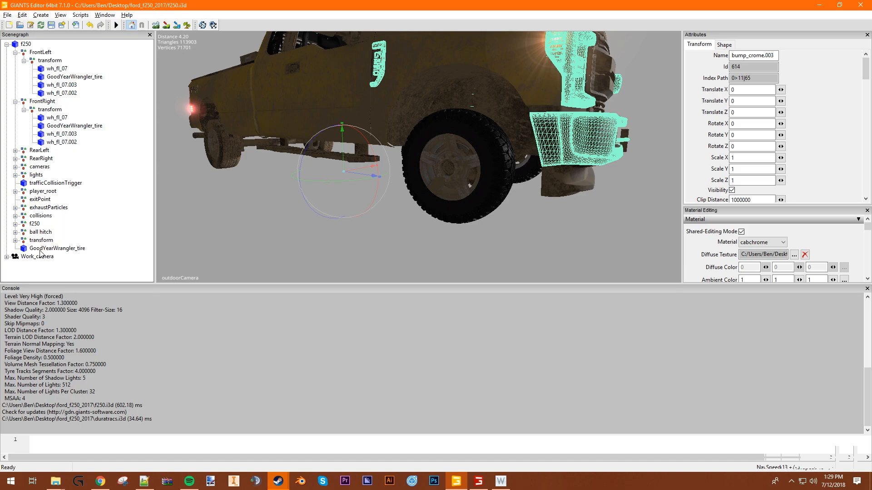
click(42, 101)
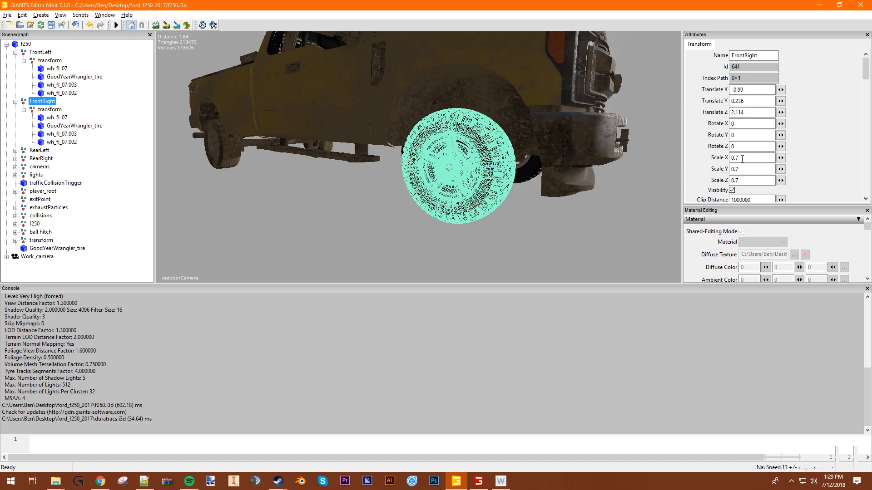
click(51, 109)
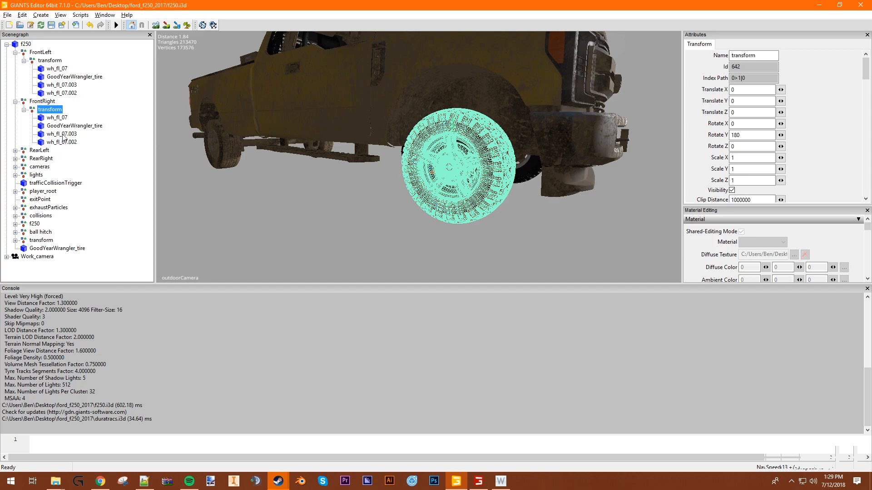
- Start replacing the rear-left wheel by loading the RearLeft group as the target of the Replace tool
click(40, 152)
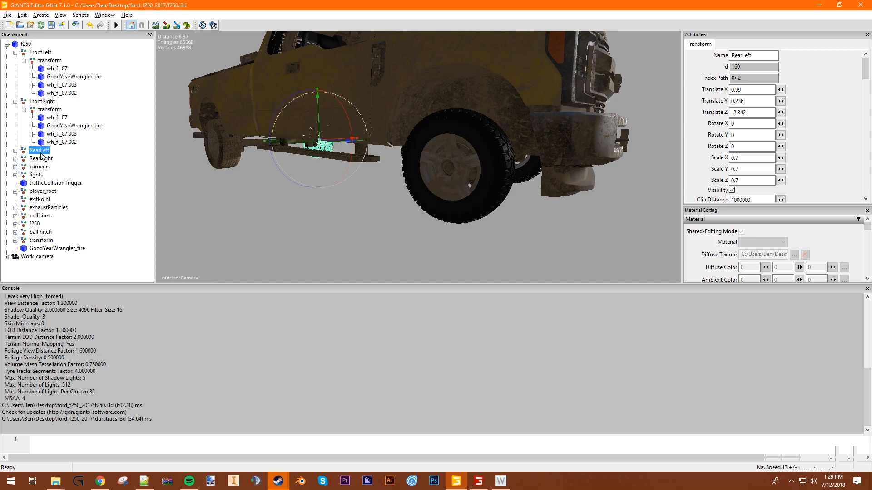
click(14, 150)
alt+drag(309, 177, 391, 156)
alt+drag(318, 148, 481, 163)
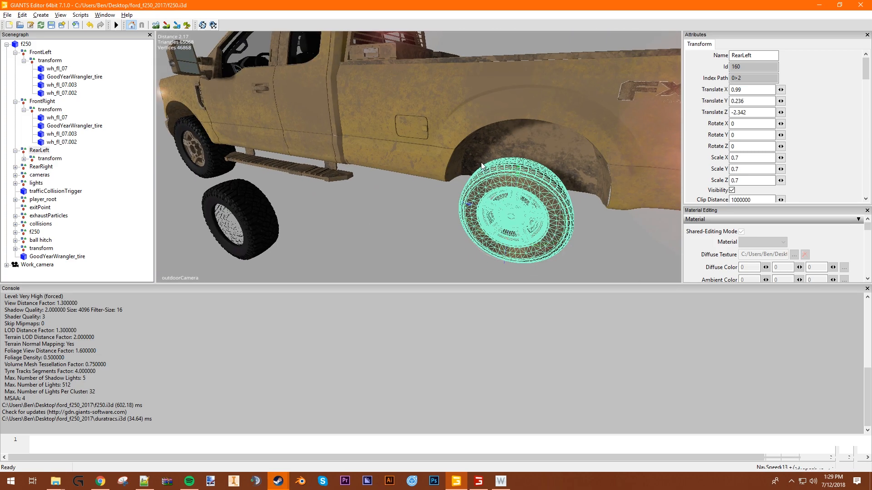
scroll(481, 166, down, 5)
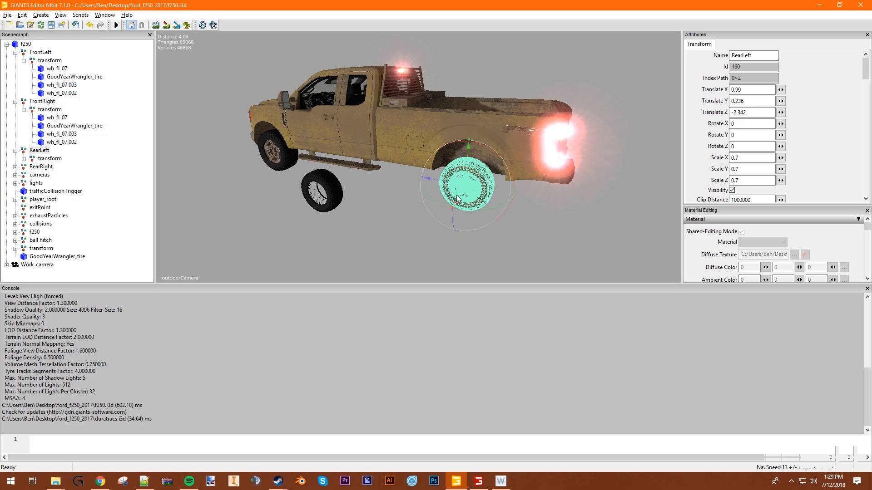
click(40, 52)
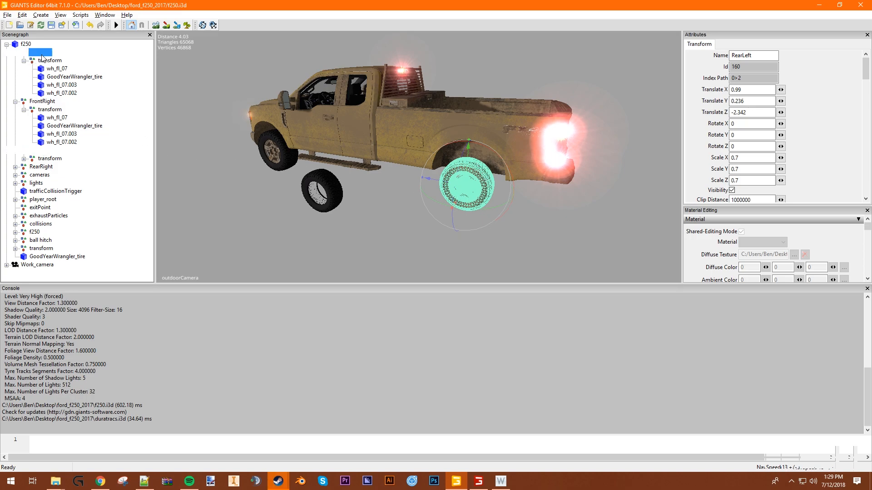
key(ctrl+h)
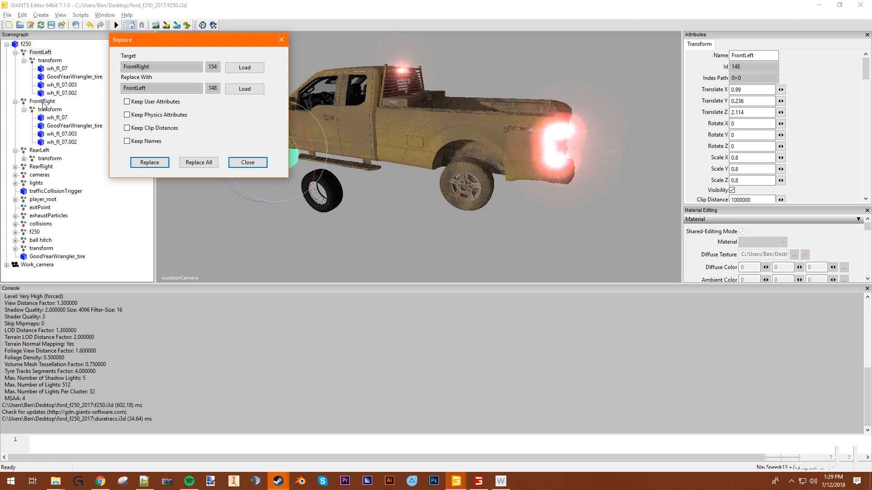
click(39, 150)
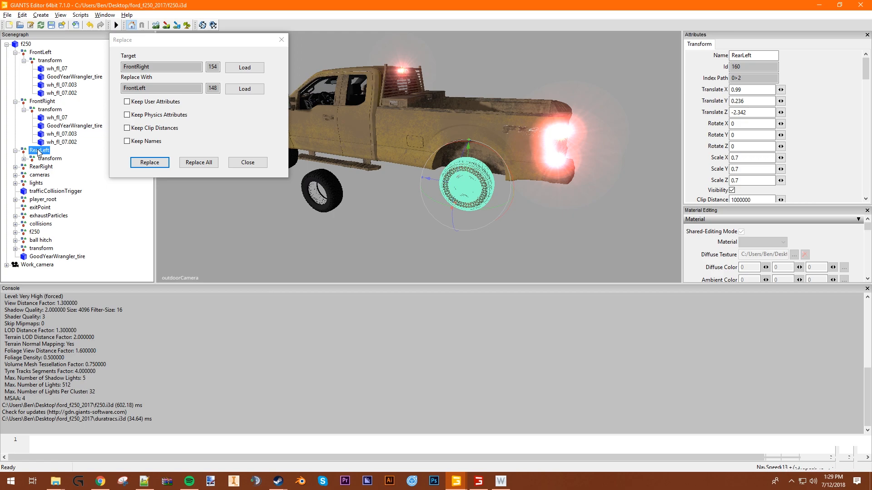
click(244, 67)
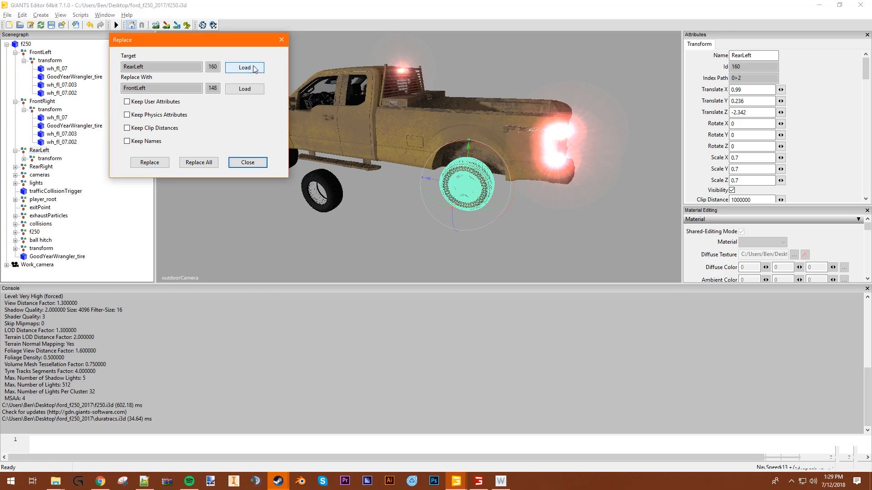
- Replace the RearLeft group with the FrontLeft wheel group, with Keep Names enabled
click(128, 142)
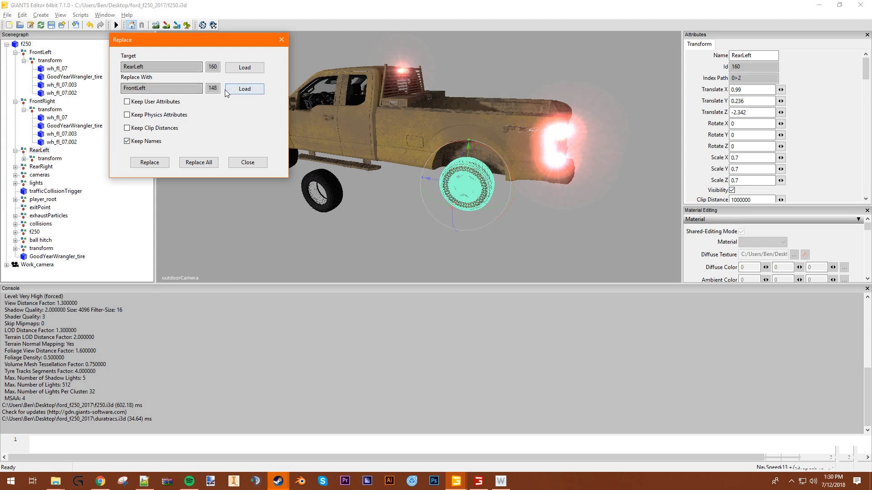
click(41, 52)
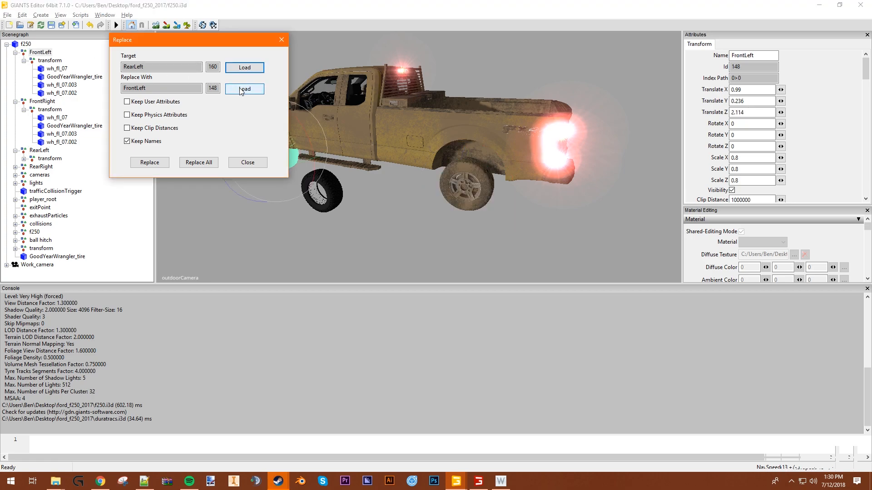
click(150, 162)
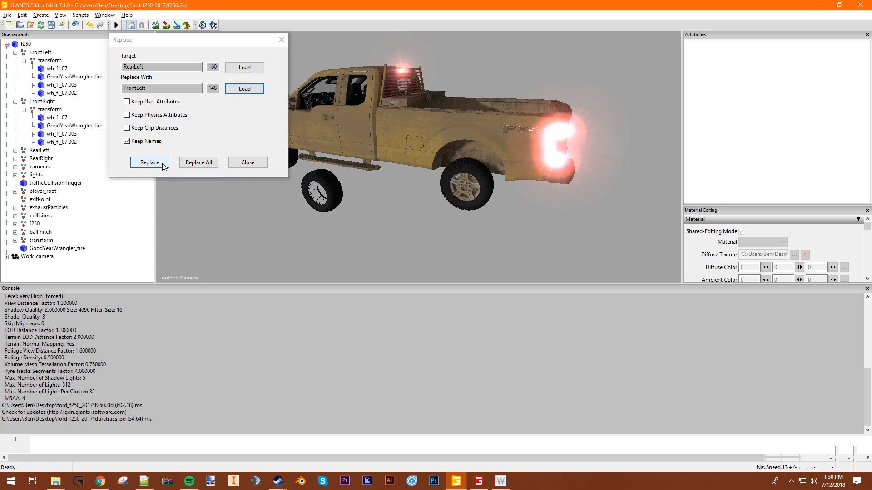
middle_drag(337, 186, 303, 186)
click(247, 162)
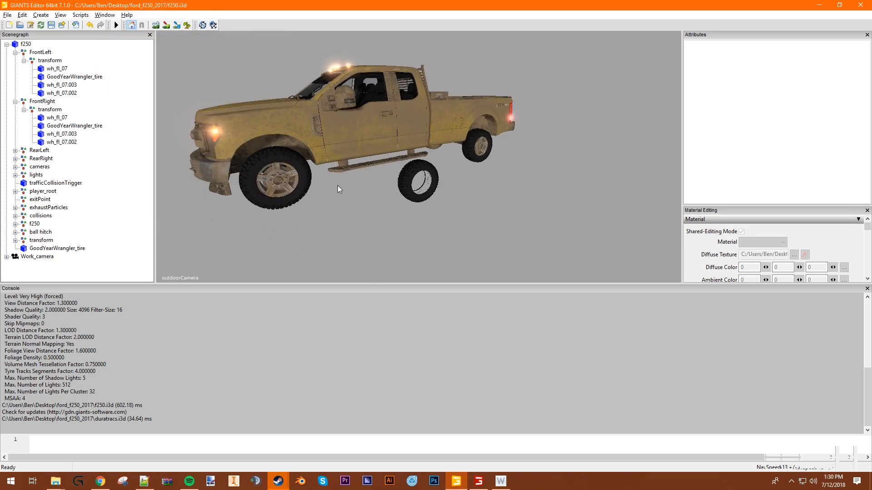
- Replace the RearRight group with the FrontRight wheel group, with Keep Names enabled
middle_drag(447, 173, 484, 145)
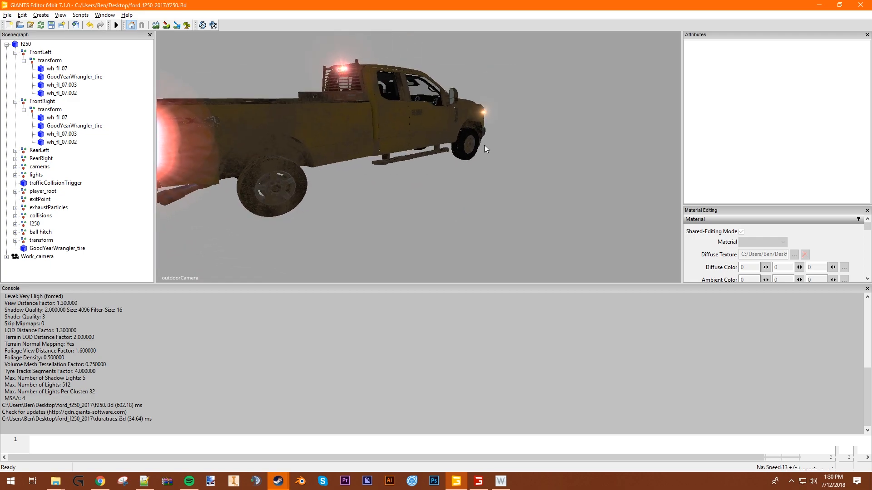
click(37, 158)
click(16, 160)
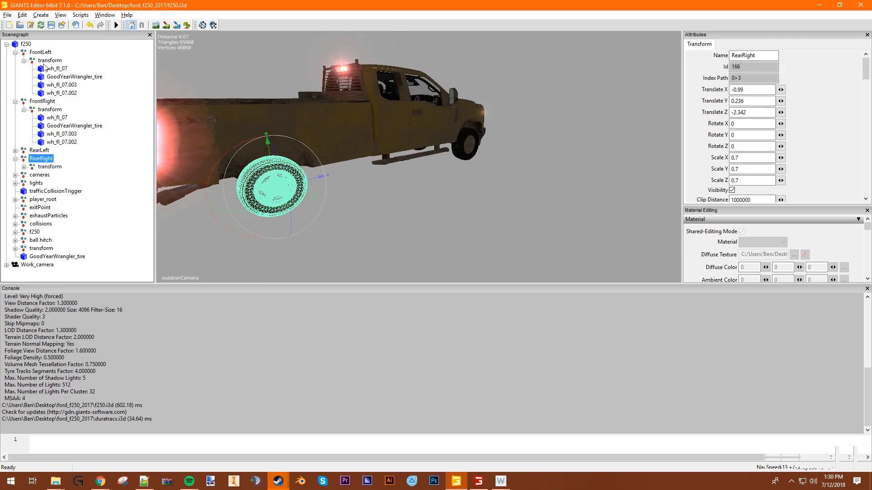
key(ctrl+r)
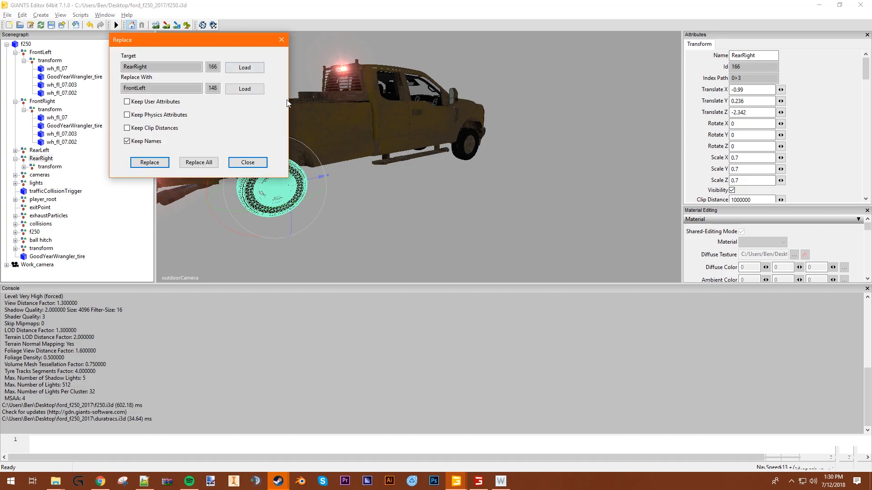
click(42, 100)
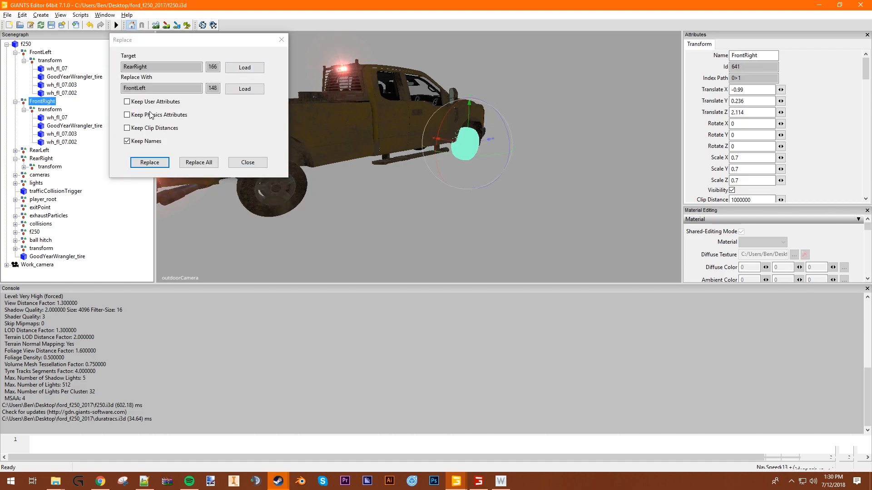
click(243, 89)
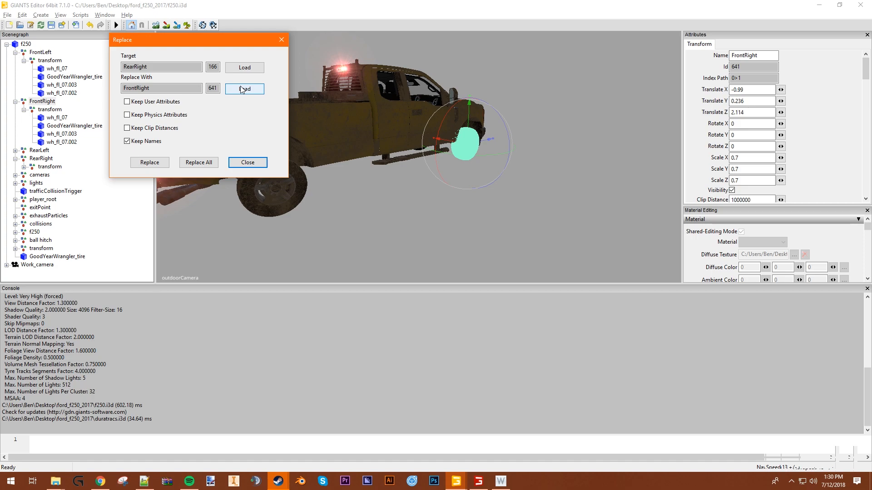
click(149, 163)
click(248, 163)
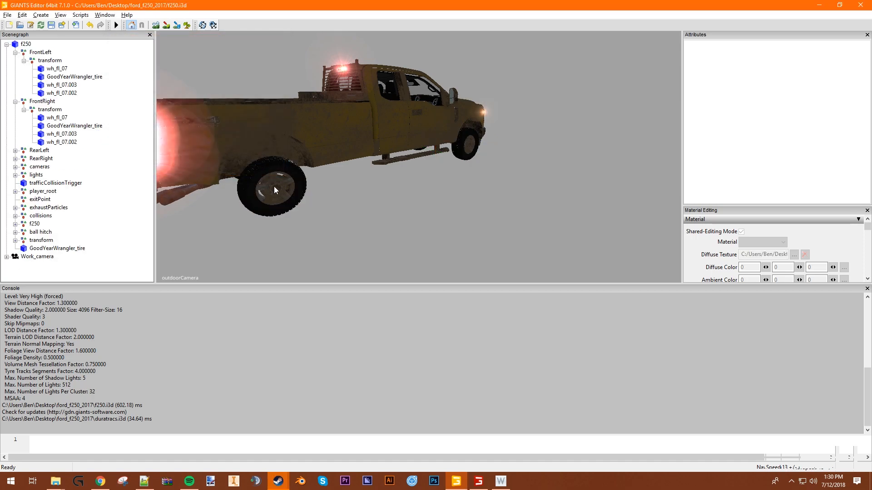
- Compare the two front wheel groups and set FrontRight's X, Y and Z scale to 0.8 to match FrontLeft
middle_drag(335, 215, 474, 190)
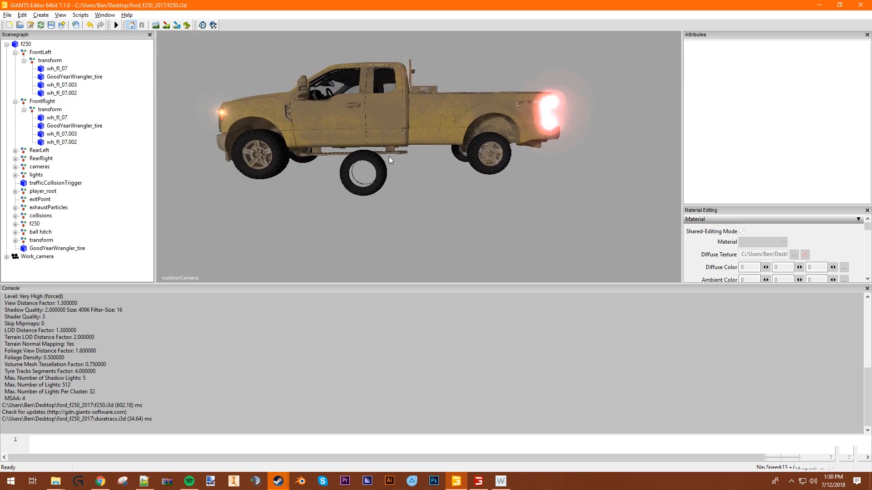
click(41, 102)
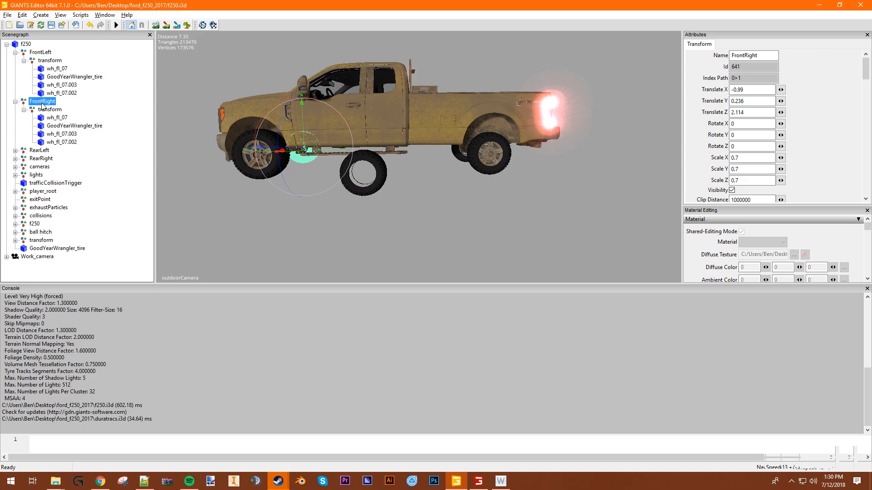
click(46, 54)
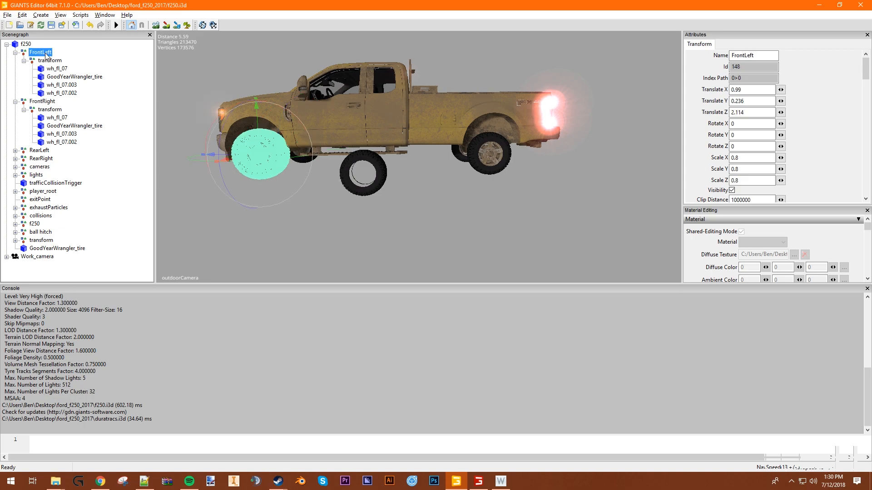
click(47, 102)
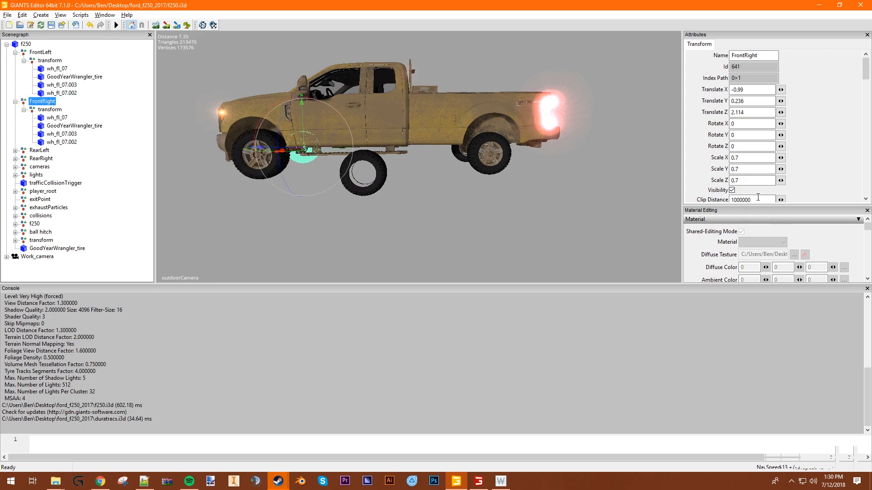
click(756, 158)
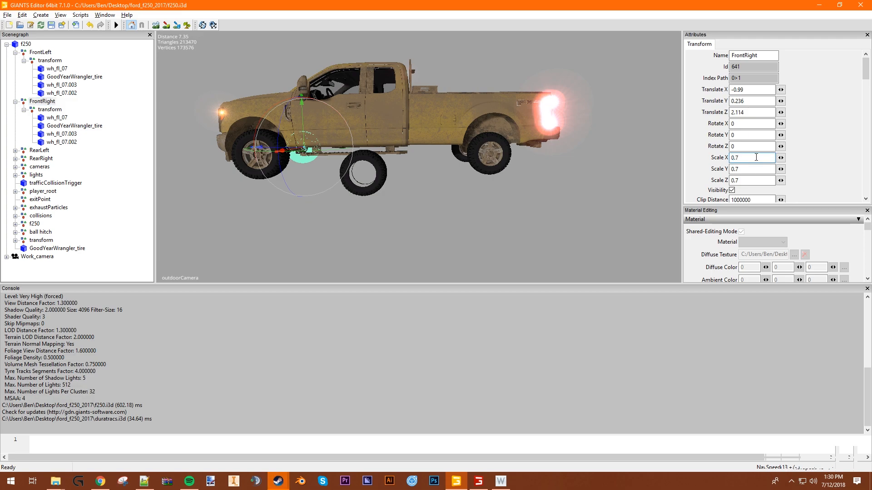
key(BackSpace)
text(8)
key(Tab)
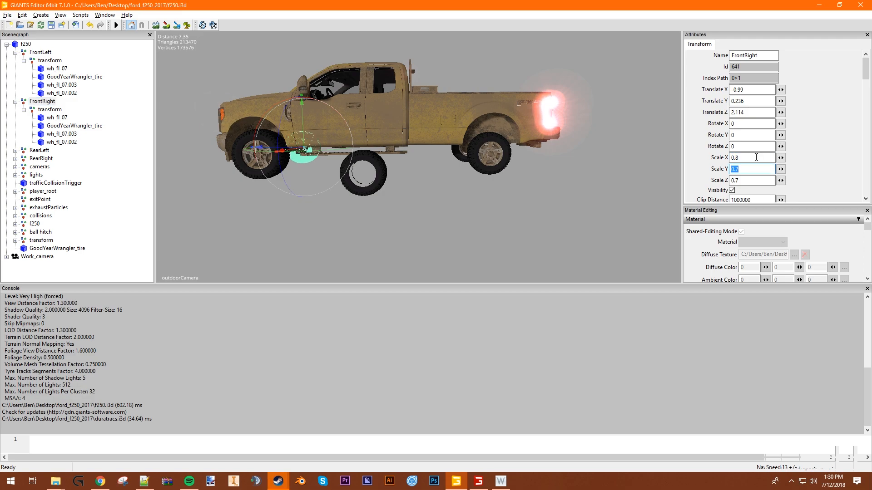
text(.8)
key(Tab)
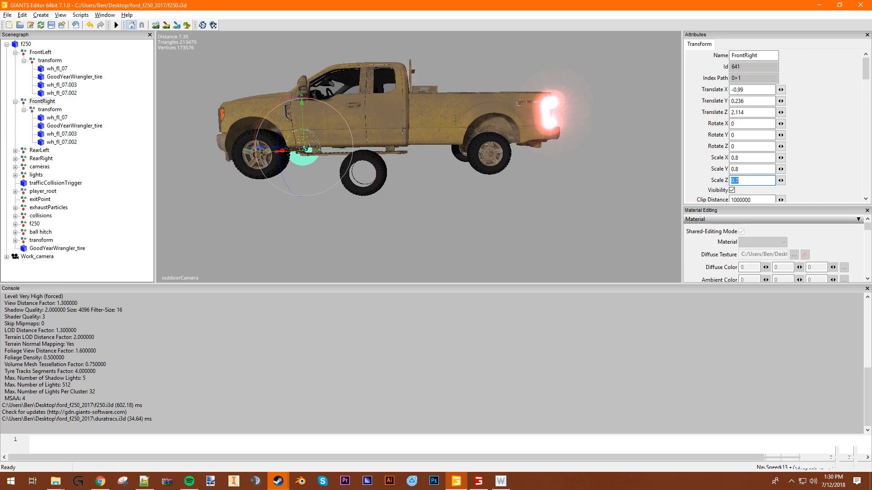
text(.8)
- Set the RearLeft wheel group's X, Y and Z scale to 0.8
click(39, 150)
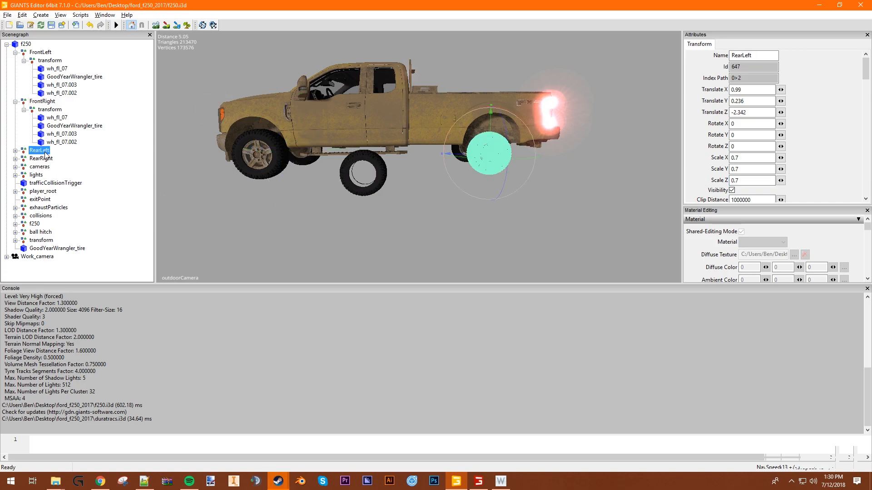
click(15, 150)
drag(761, 158, 660, 150)
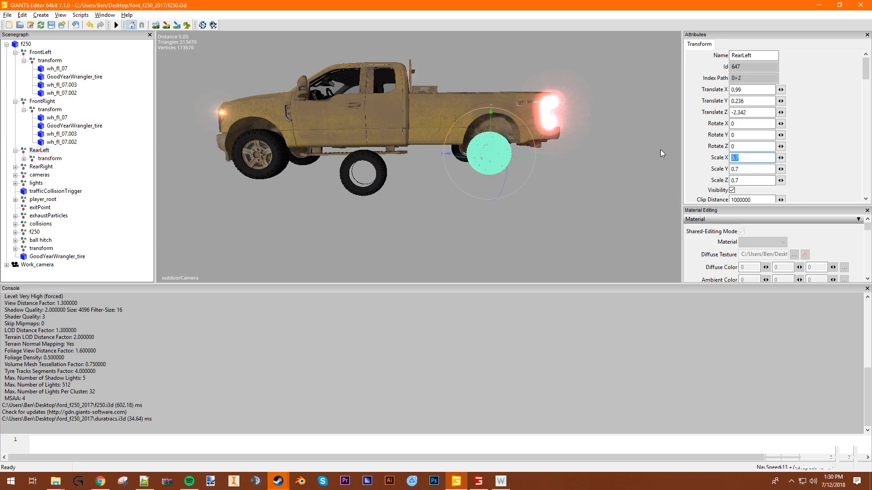
text(.8)
key(Tab)
text(.8)
key(Tab)
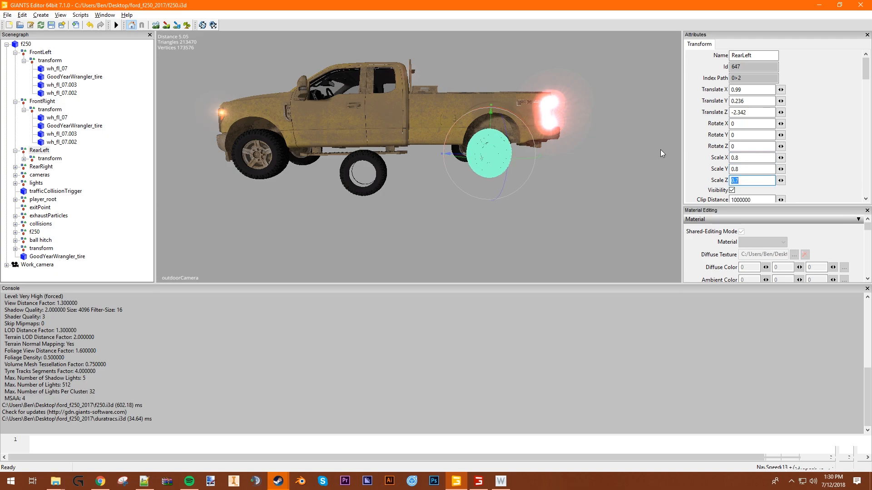
text(.8)
- Set the RearRight wheel group's X, Y and Z scale to 0.8
click(36, 167)
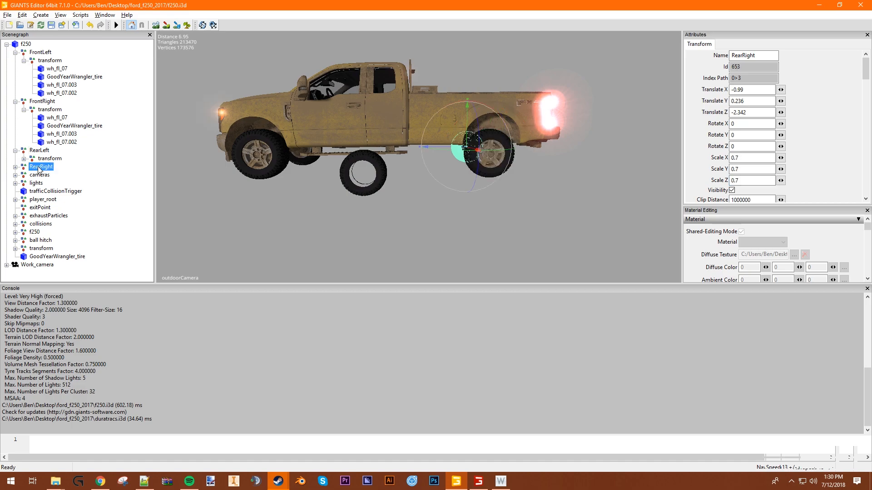
drag(754, 159, 659, 143)
text(.8)
key(Tab)
text(.8)
key(Tab)
text(.8)
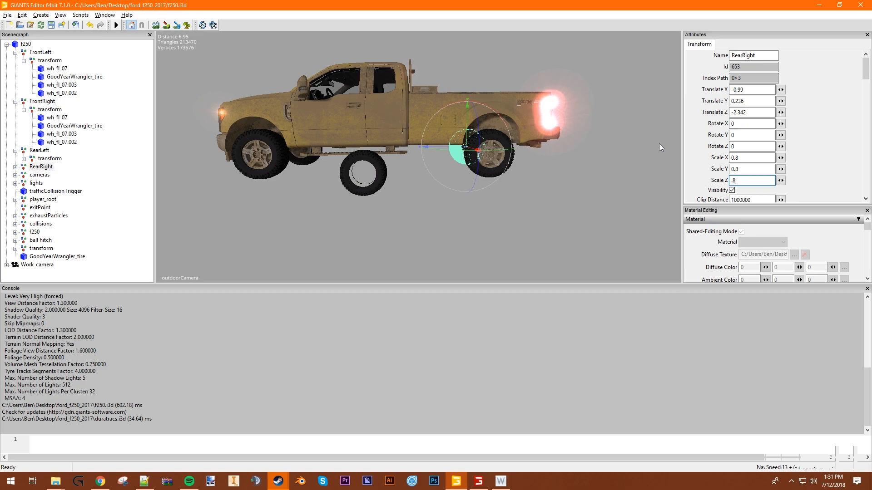
click(592, 195)
- Inspect the size and fit of the resized rear-left wheel and view the truck from the front
alt+drag(450, 245, 488, 208)
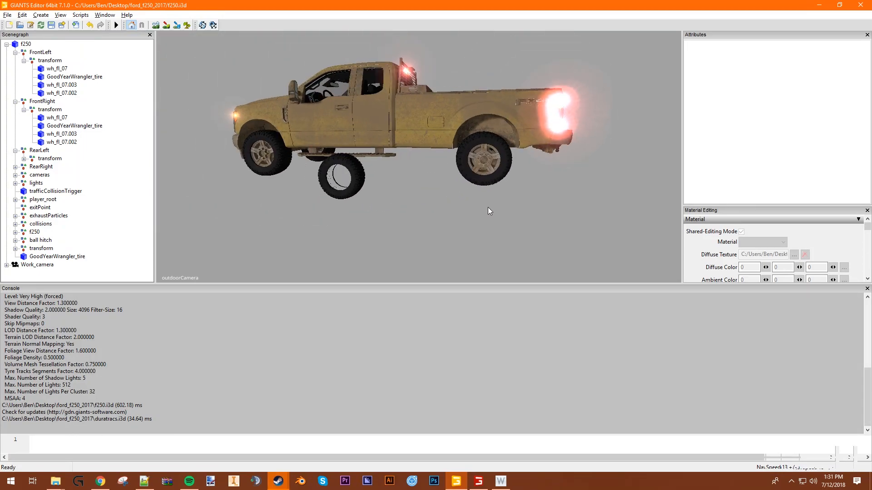
click(44, 151)
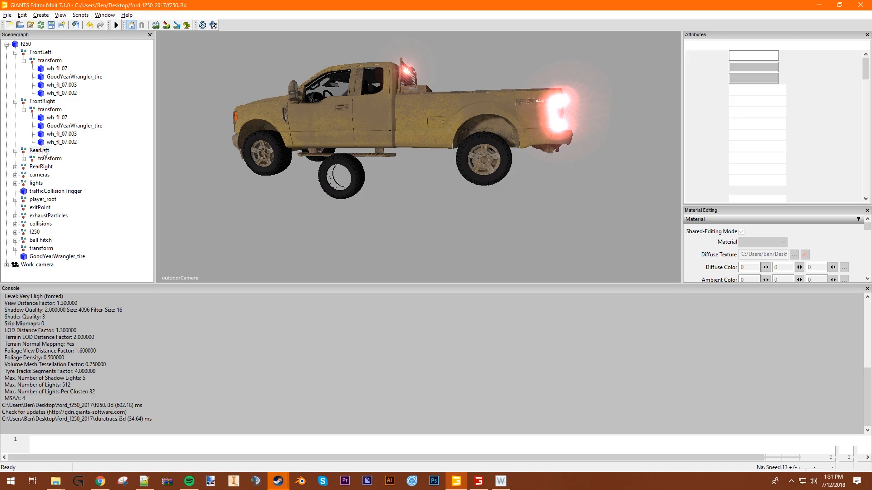
alt+drag(513, 149, 516, 184)
scroll(526, 167, up, 5)
scroll(543, 174, down, 6)
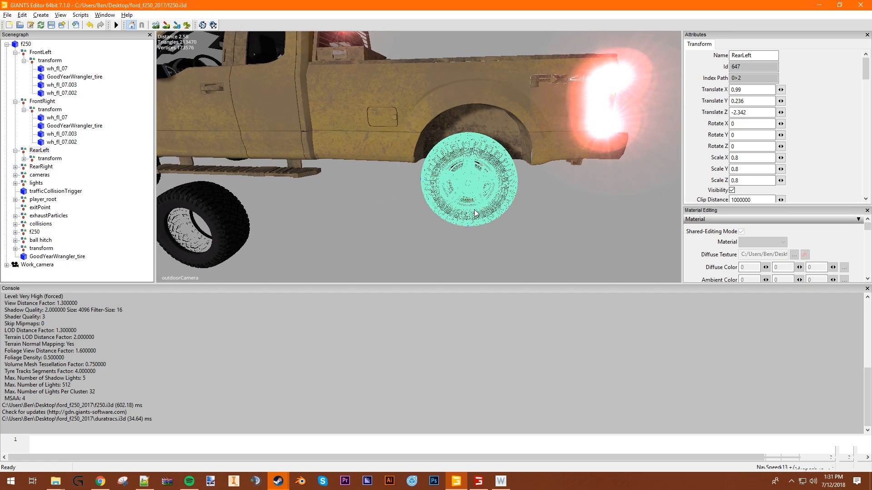
click(402, 223)
alt+drag(290, 223, 380, 233)
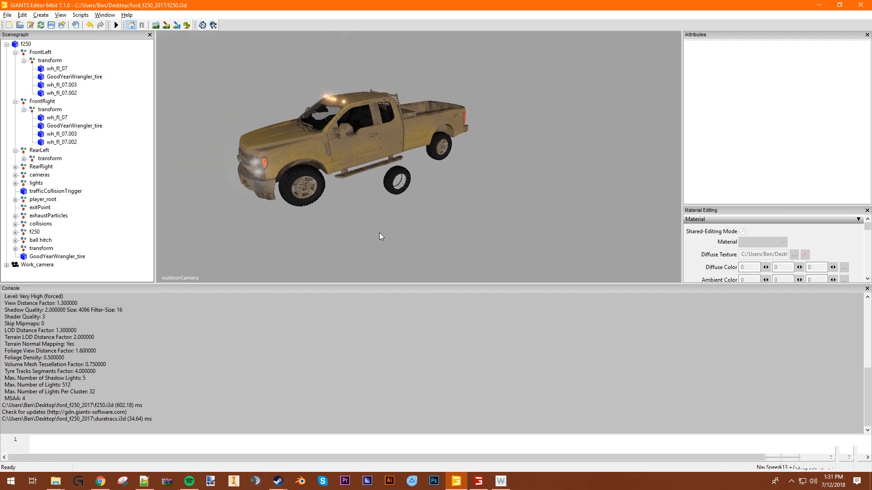
- Delete the loose GoodYearWrangler_tire mesh standing beside the truck, at the end of the f250 hierarchy
click(400, 188)
click(79, 257)
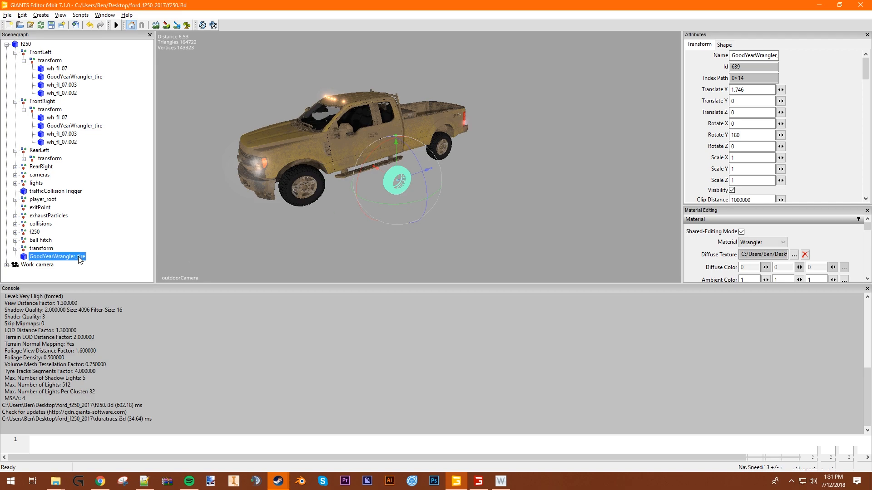
key(Delete)
alt+drag(308, 225, 475, 184)
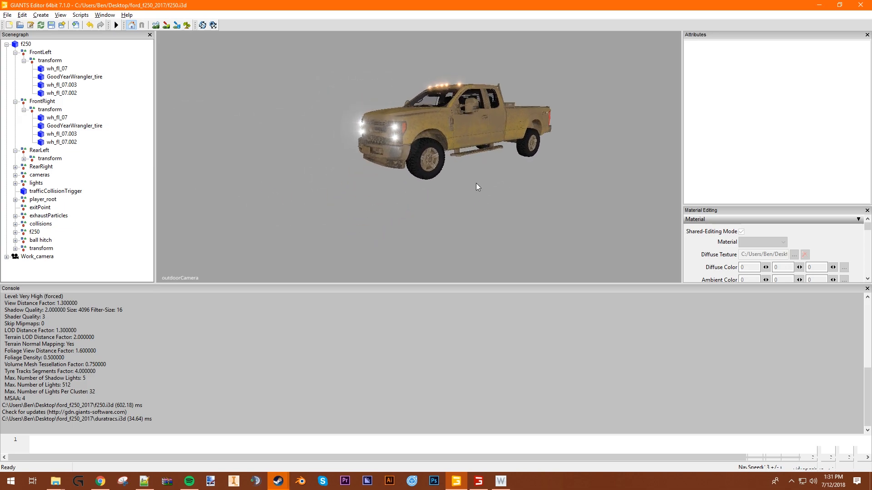
- Inspect the truck and its new tires up close from the front and the side
scroll(440, 186, up, 5)
scroll(442, 197, down, 2)
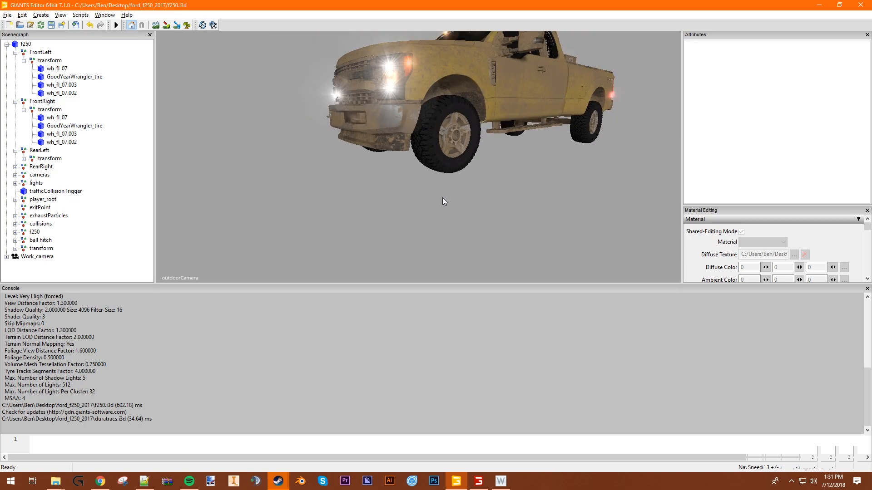
alt+drag(443, 197, 541, 157)
scroll(540, 162, down, 3)
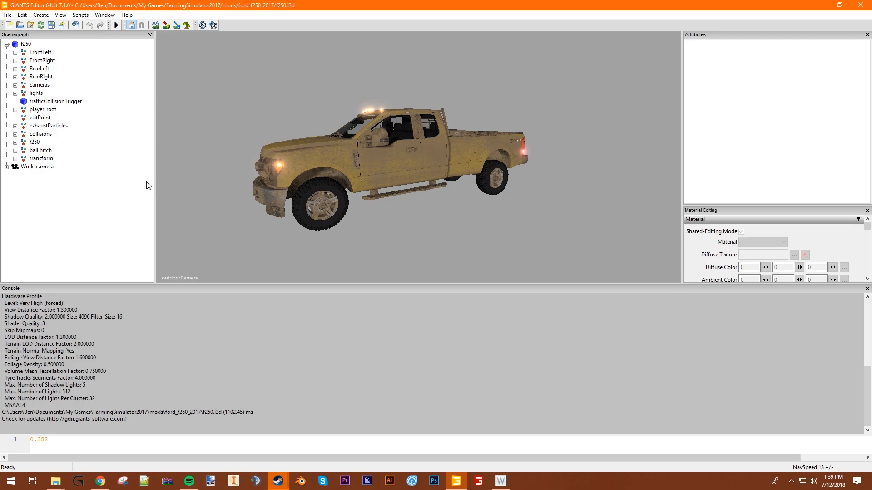
- Check the FrontLeft wheel group's scale values and close the f250 model without saving changes
click(39, 53)
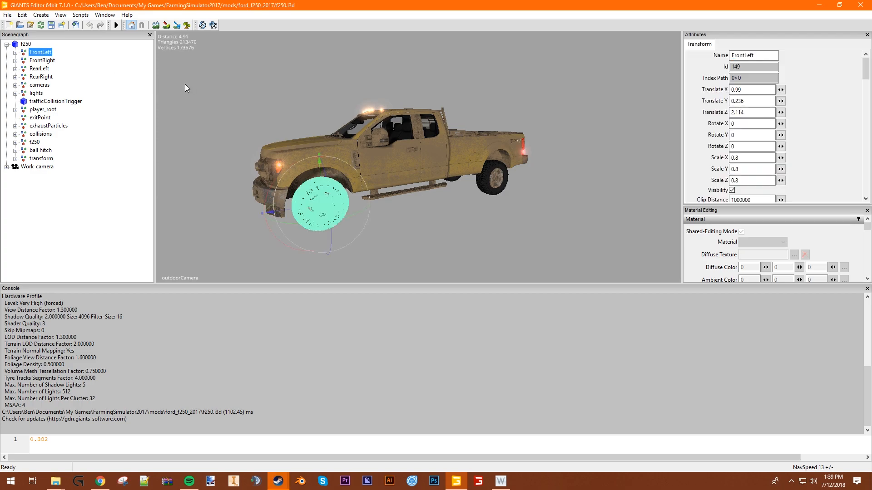
click(758, 157)
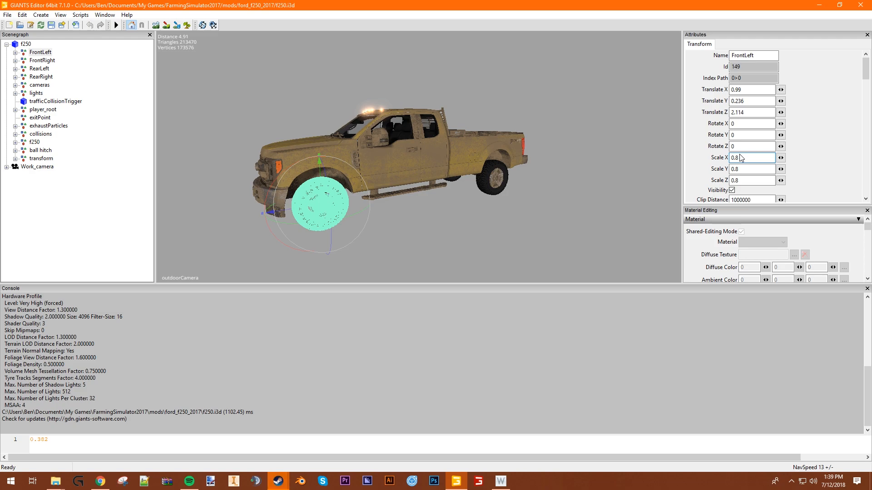
click(631, 232)
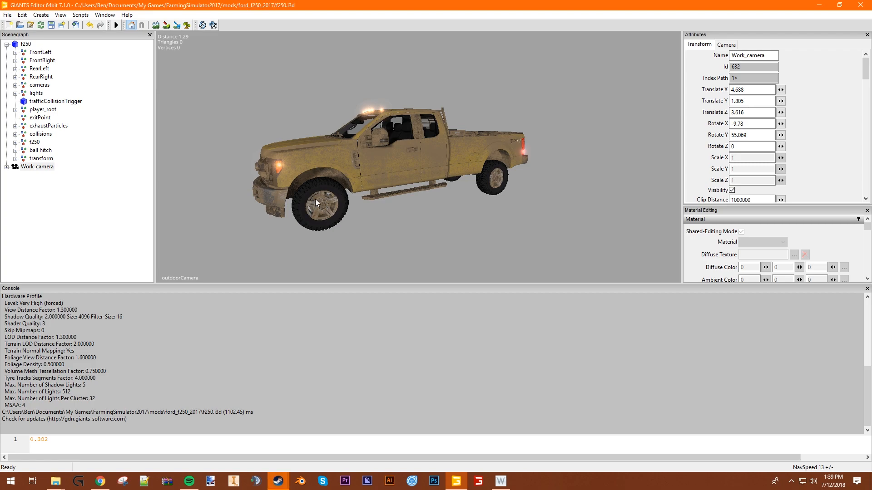
click(861, 5)
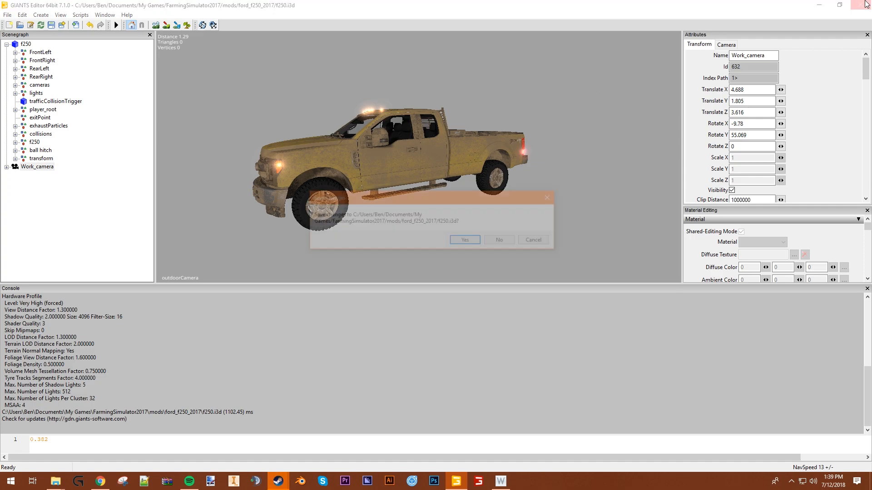
click(501, 241)
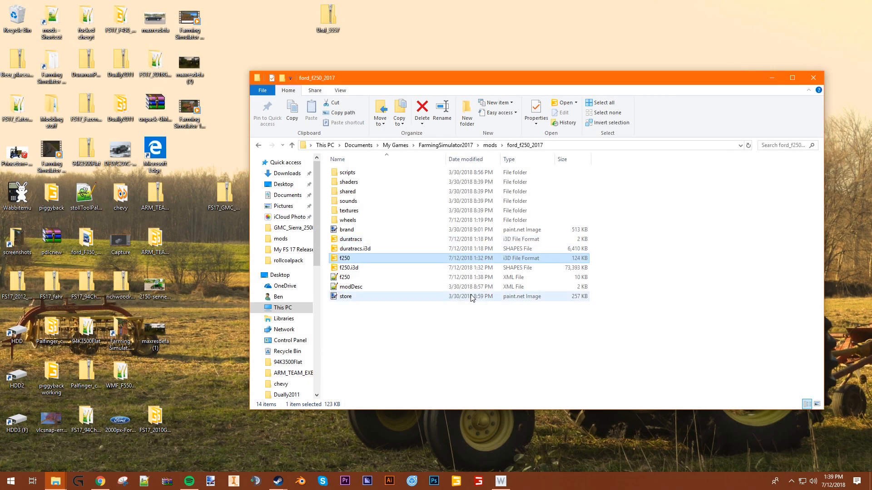
- Open the f250 XML file from the ford_f250_2017 mod folder at the first wheel's radius value
click(403, 341)
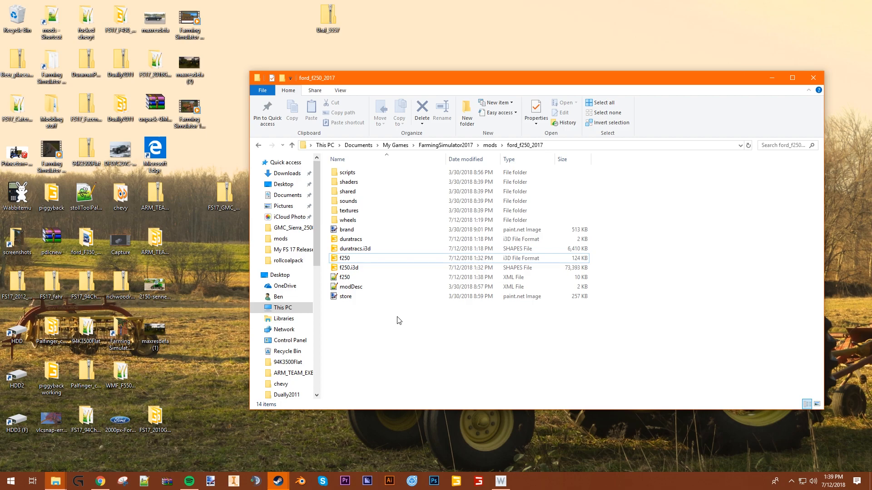
double_click(374, 278)
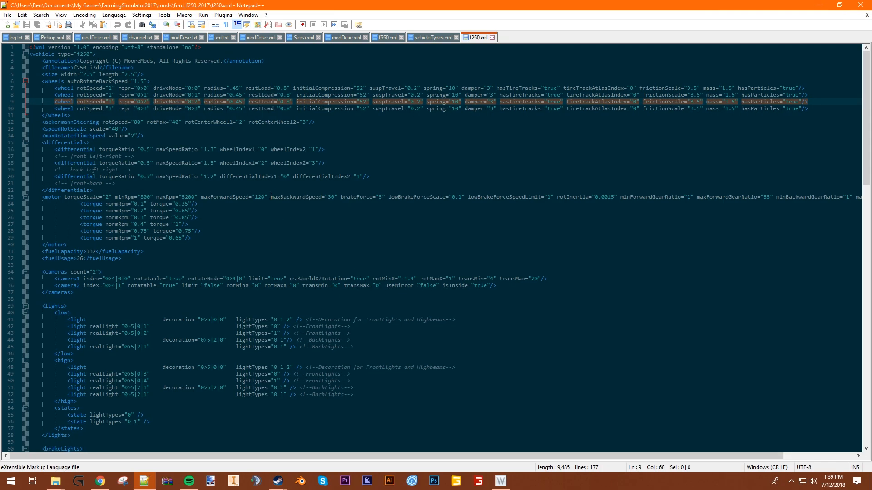
click(237, 88)
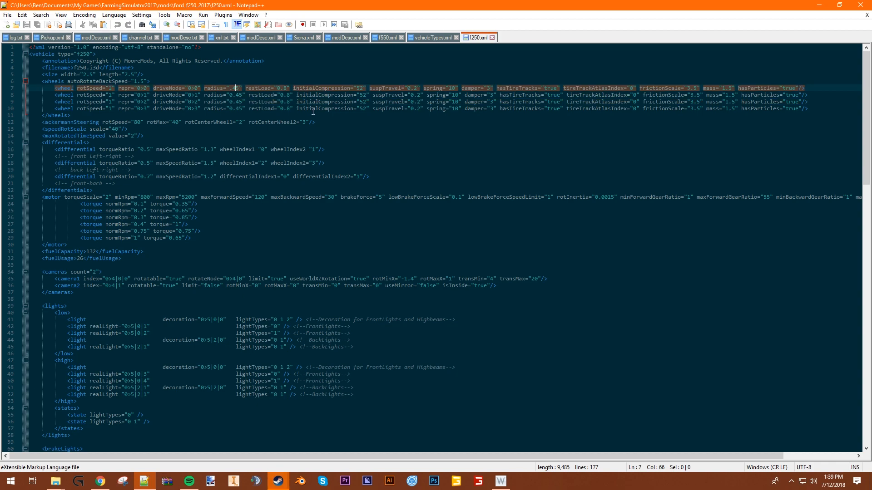
- Calculate .45*1.1 with the Windows search to work out the larger wheel radius
key(super)
text(.45)
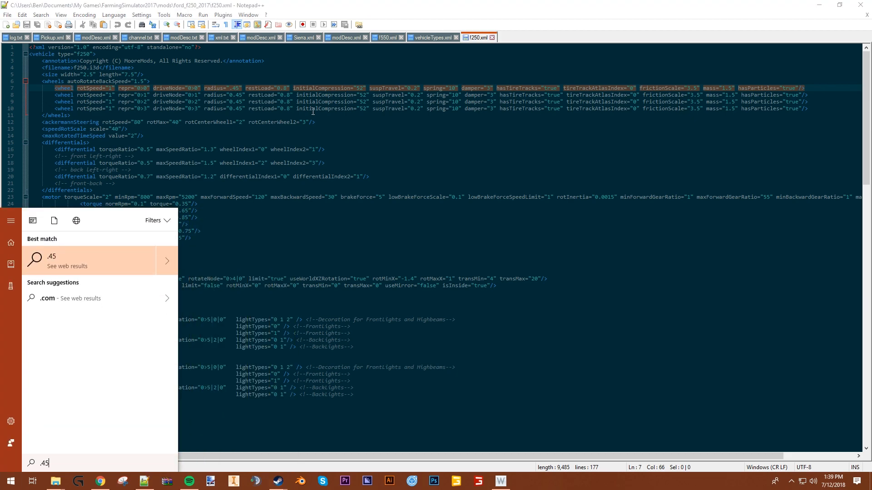
text(*1.1)
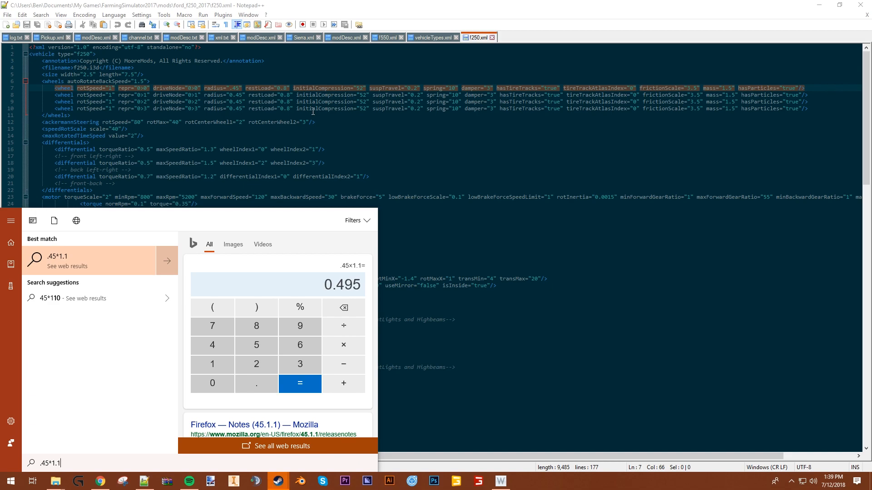
key(Escape)
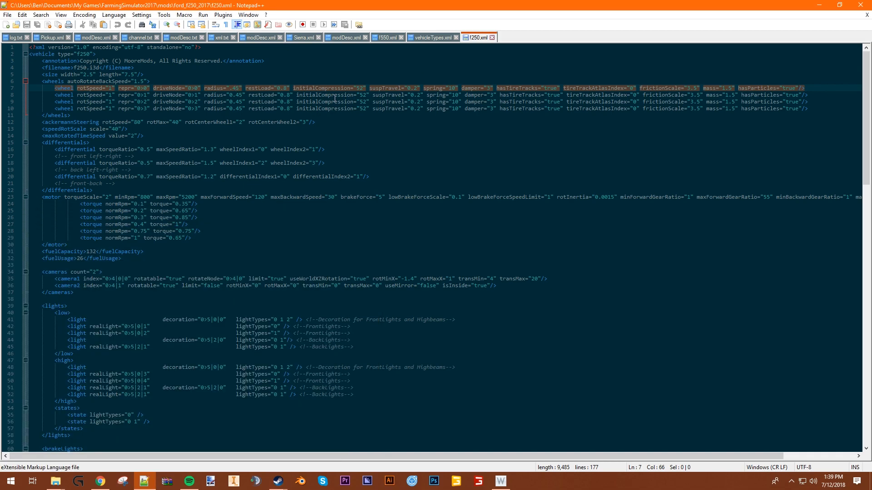
- Set the radius of all four wheels to .495, save f250.xml and close the text editor
text(9)
key(Down)
text(9)
key(Down)
text(9)
key(Down)
text(9)
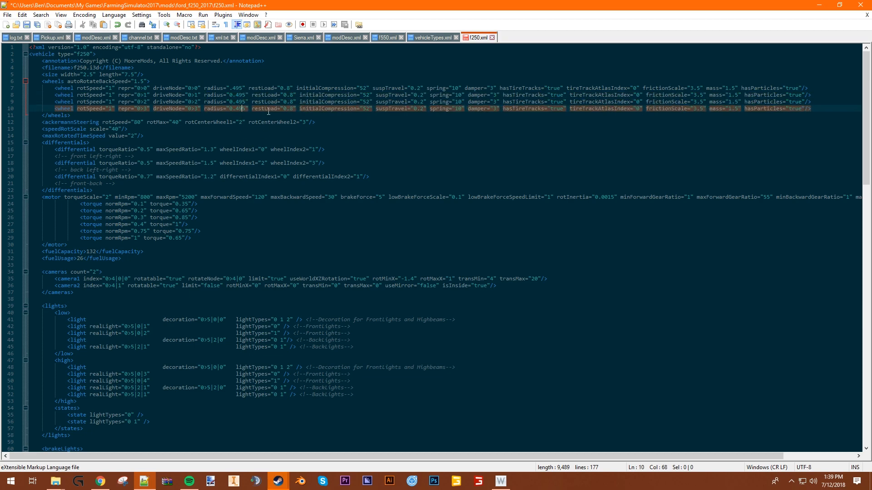
click(26, 24)
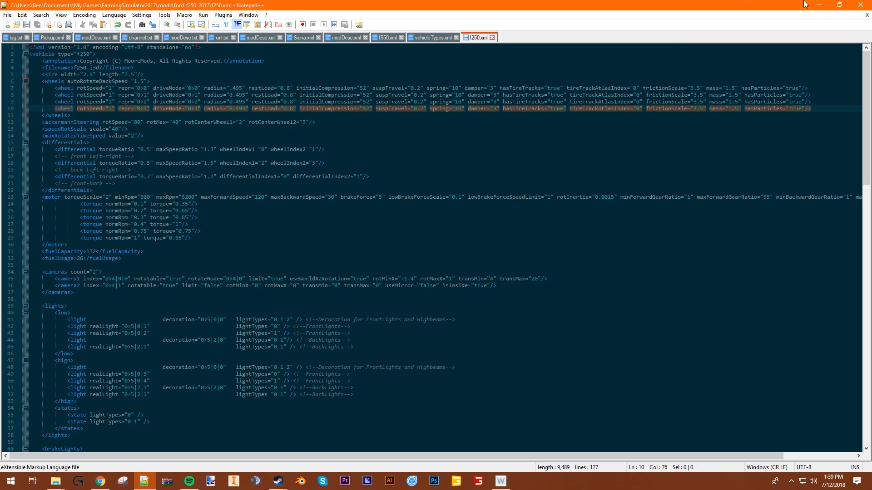
click(861, 4)
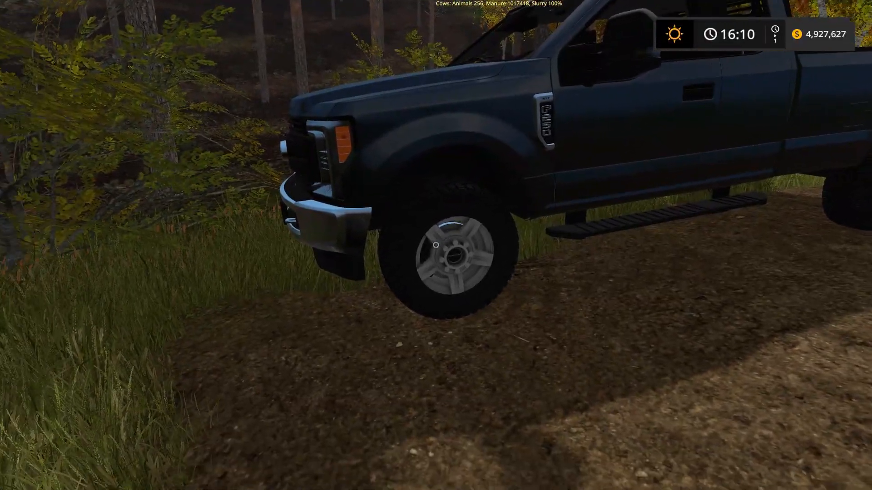
- Walk along the Ford F250 in the game and examine the tread, size and fit of its front and rear wheels
key(f)
key(w)
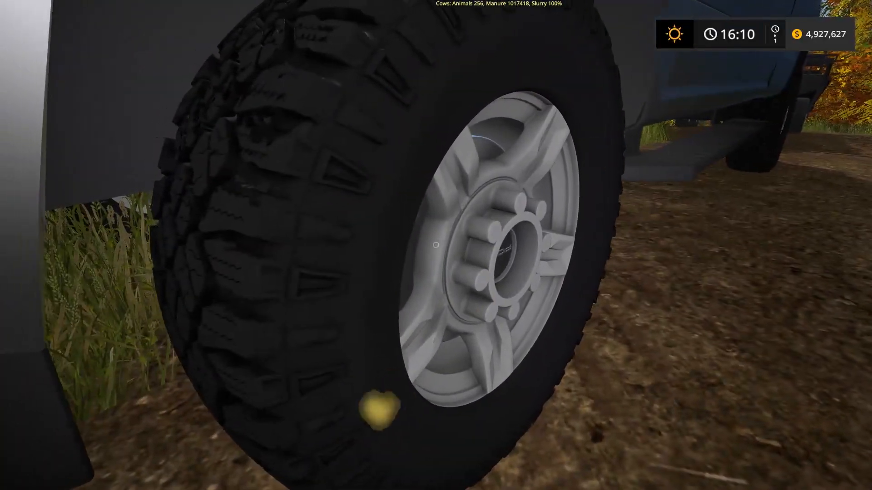
key(a)
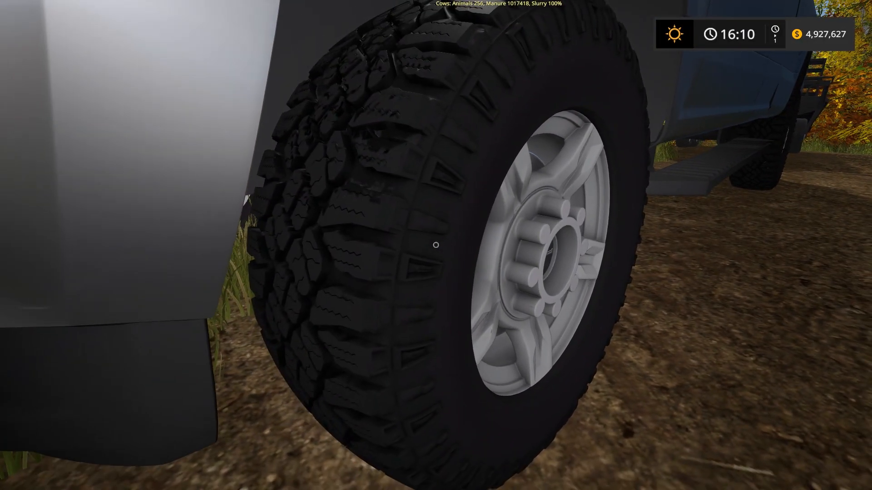
key(d)
key(d)
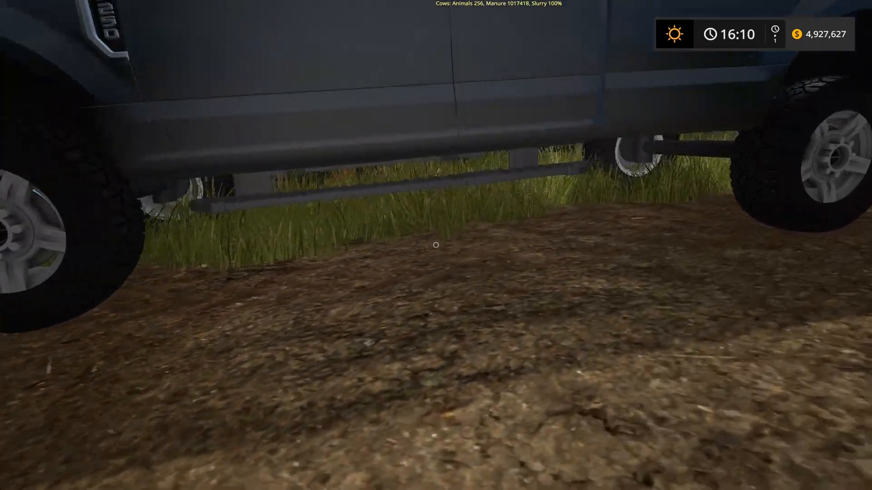
key(w)
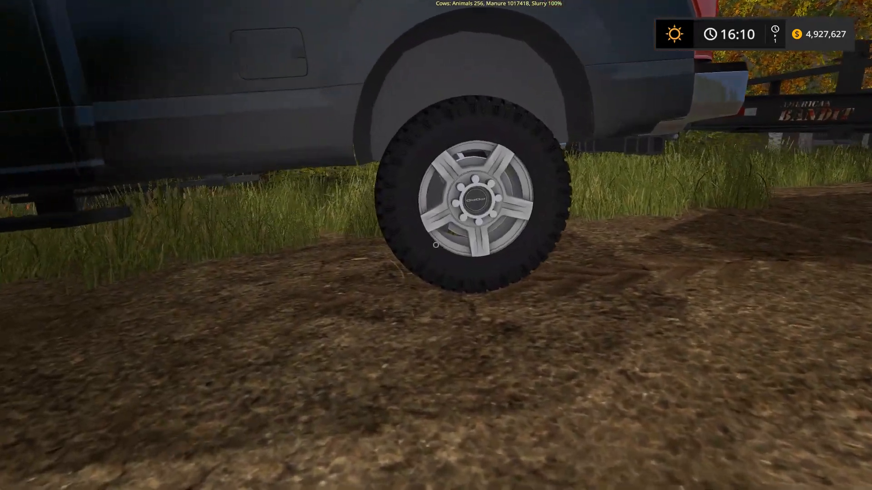
key(s)
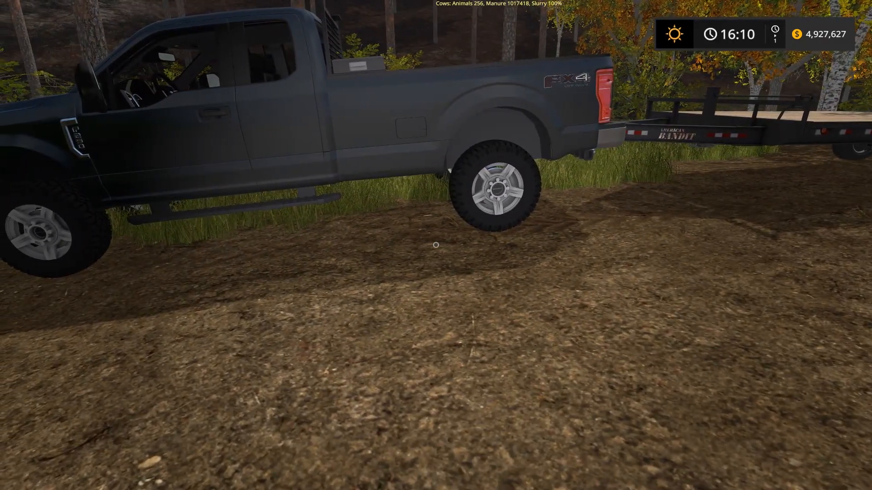
key(a)
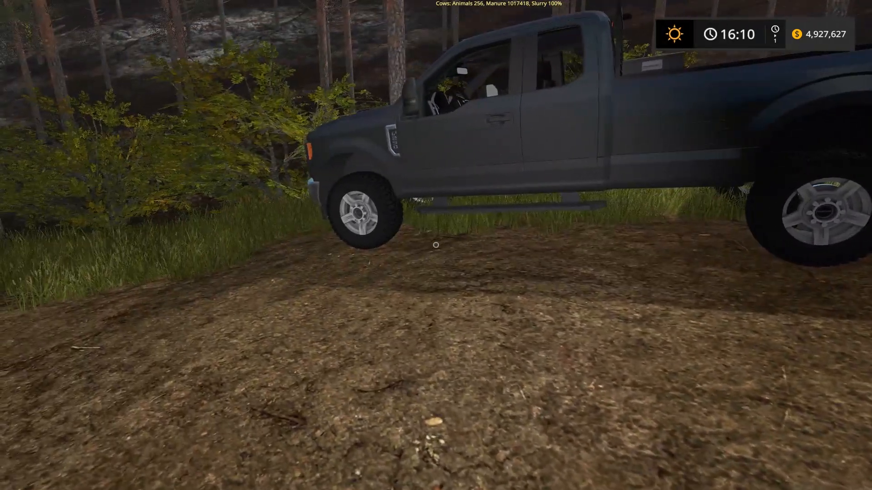
key(s)
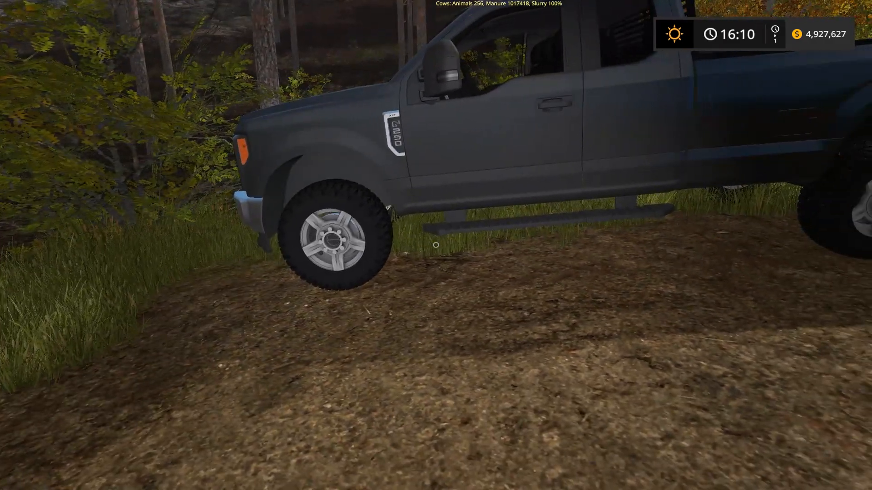
key(w)
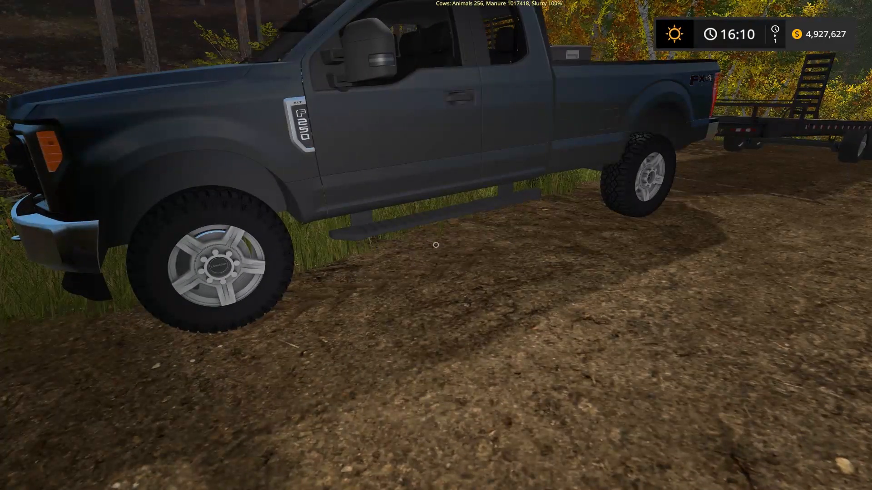
- Get into the Ford F250 and test-drive it with the flatbed trailer along the dirt track through the forest
key(e)
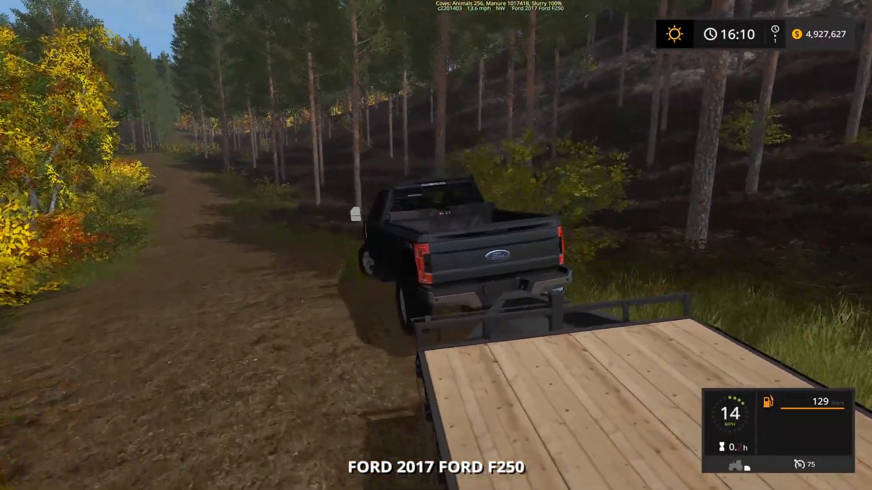
key(w)
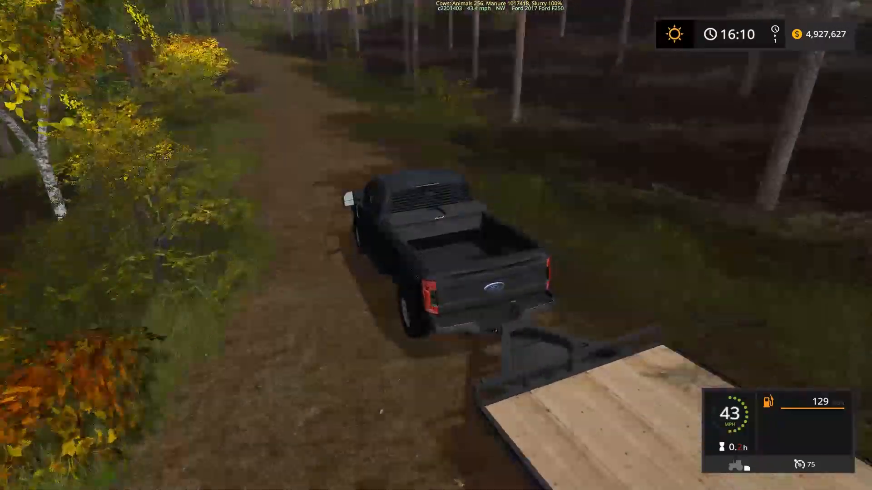
key(w)
key(w)
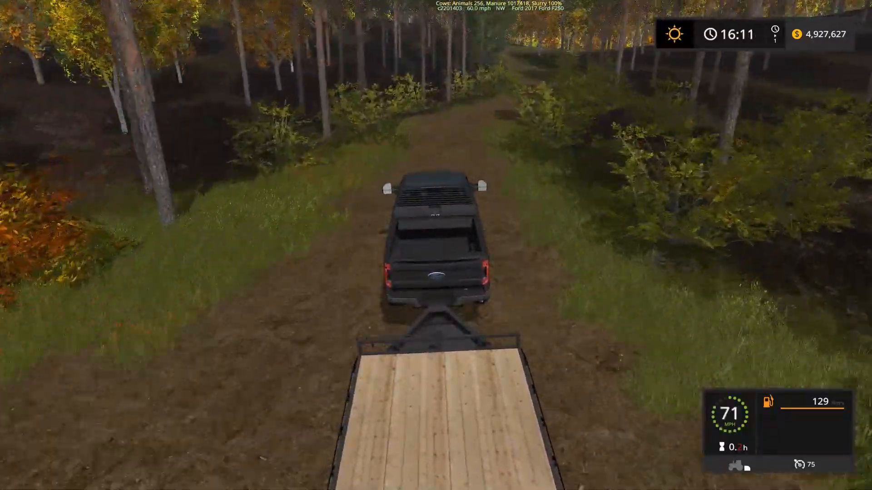
key(w)
key(w)
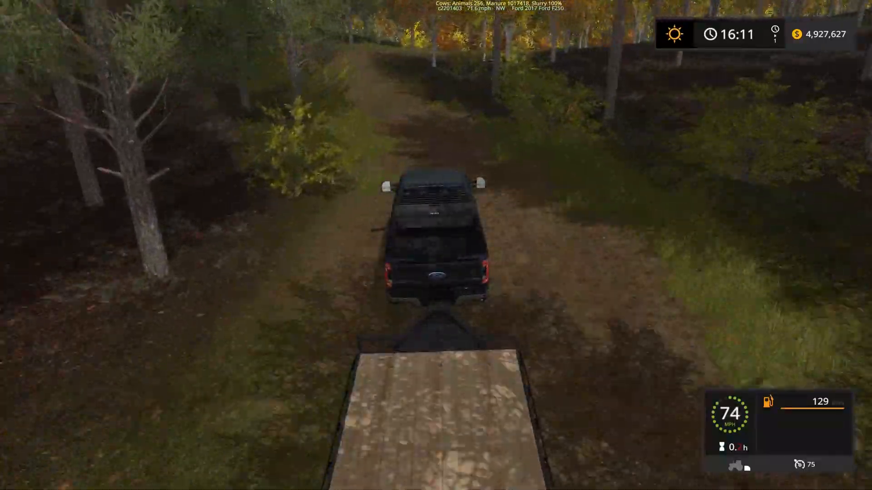
key(d)
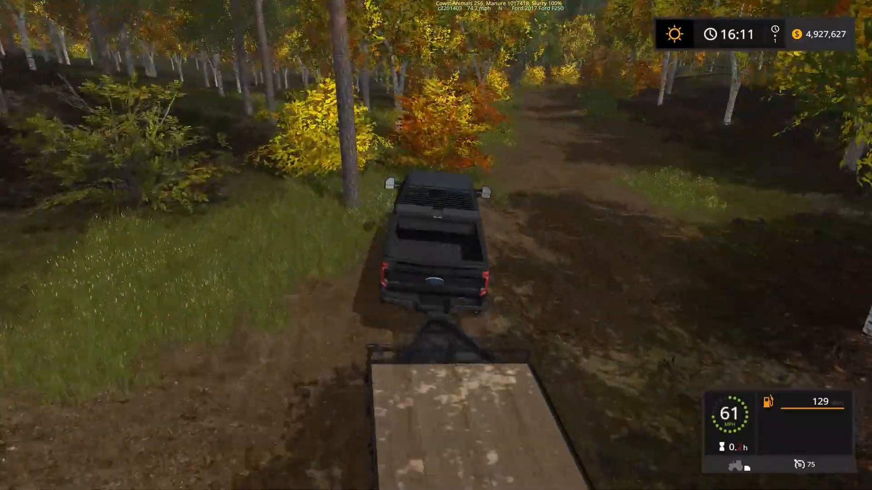
key(w)
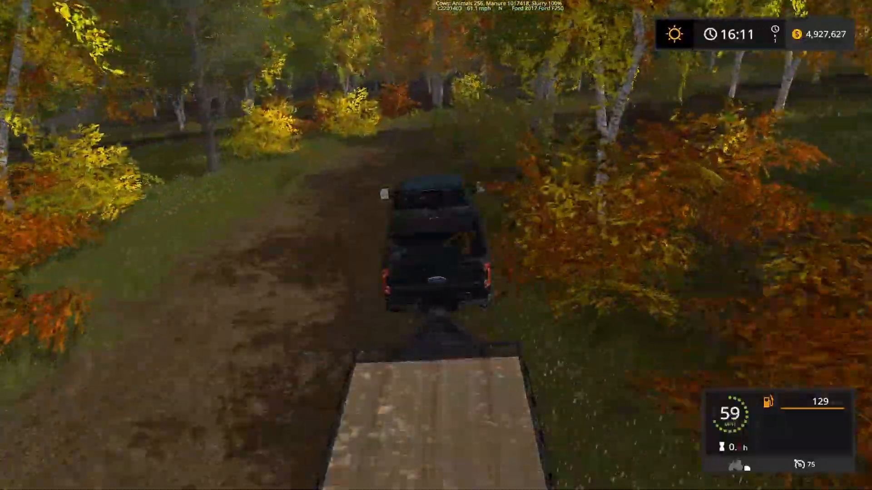
key(a)
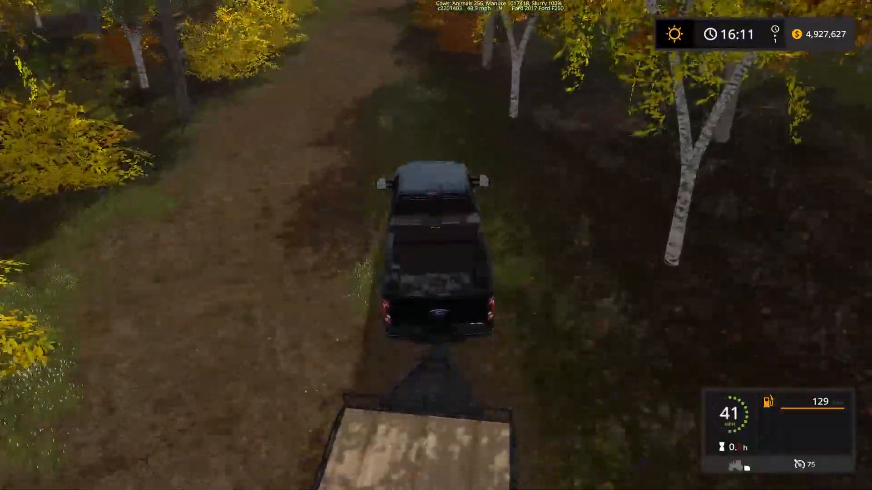
- Steer the truck and trailer back onto the dirt track and follow it through the birches into the pine woods
key(w)
key(w)
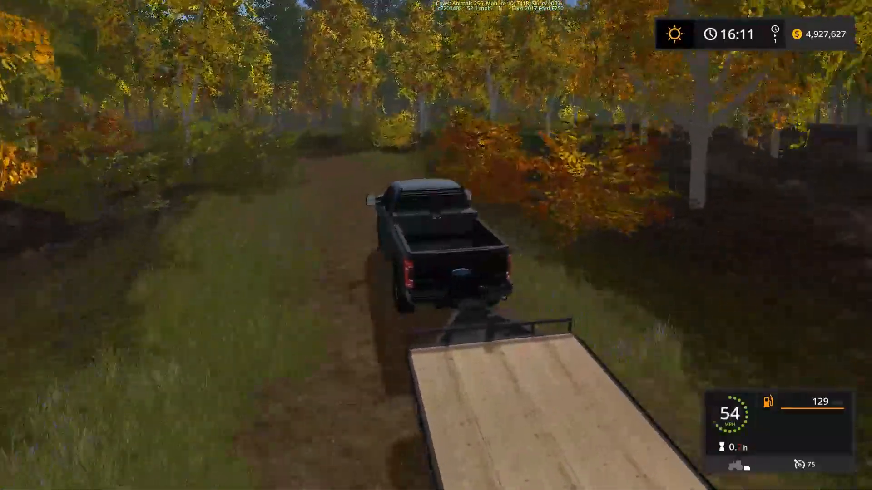
key(w)
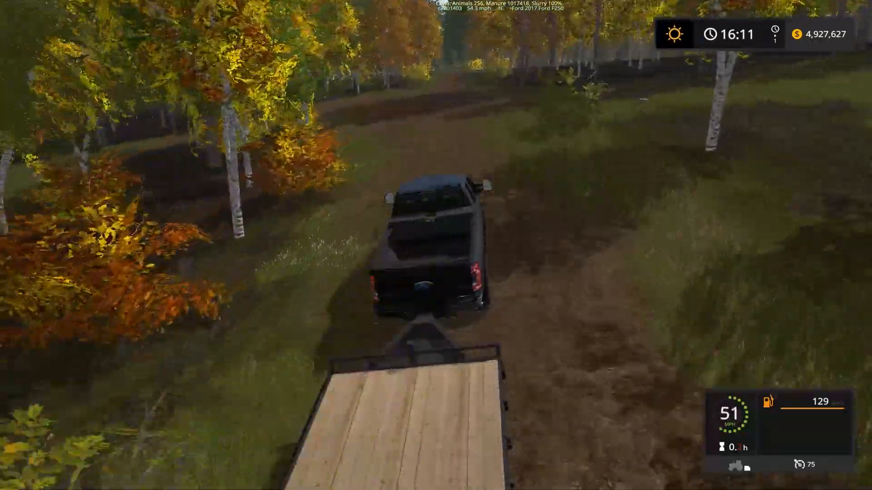
key(w)
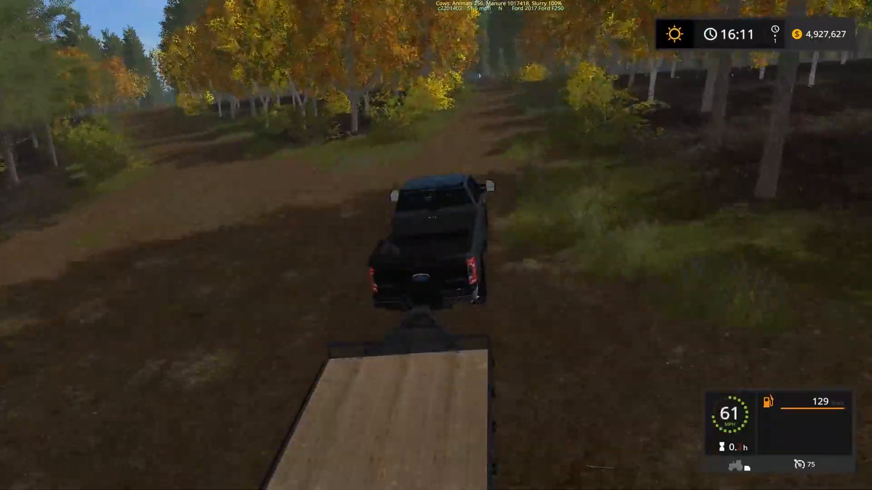
key(w)
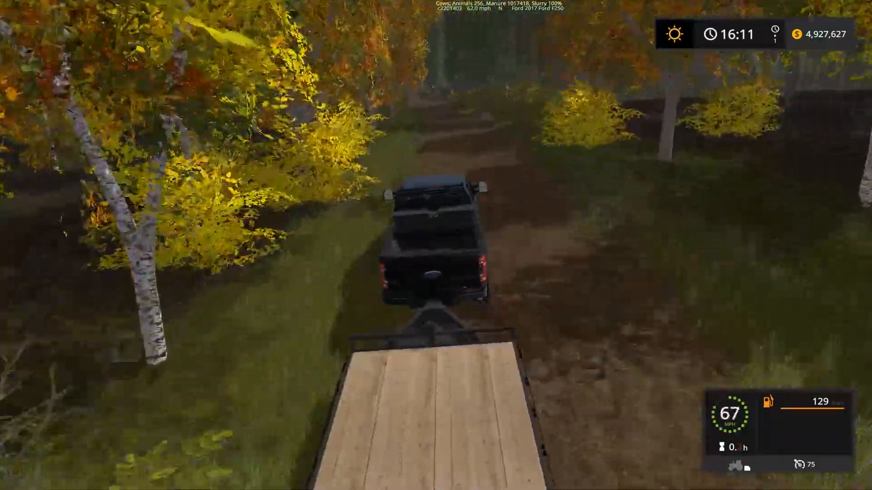
key(a)
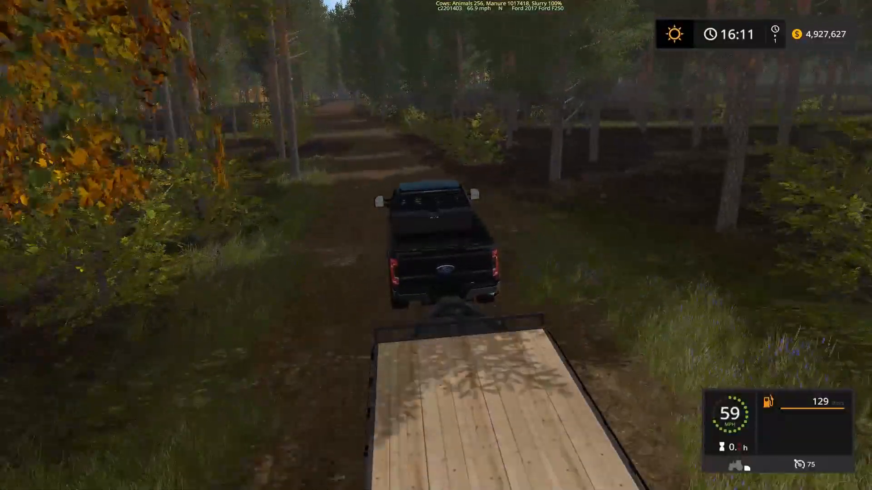
key(a)
key(w)
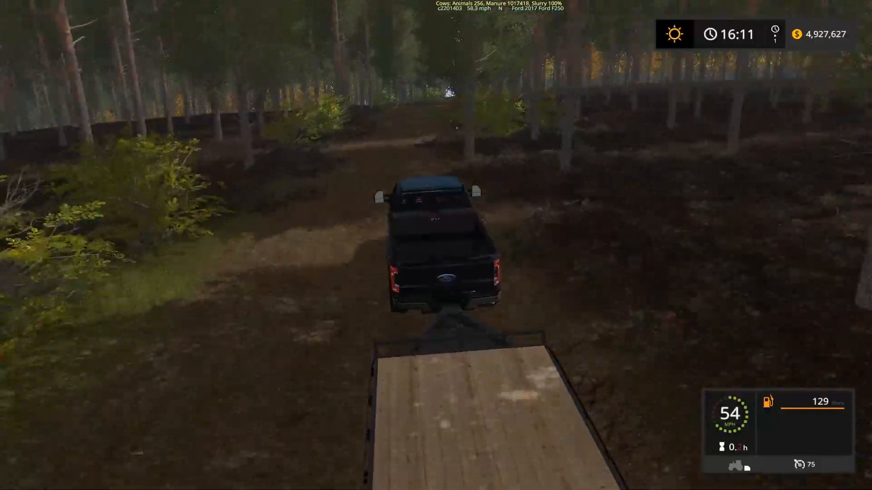
key(w)
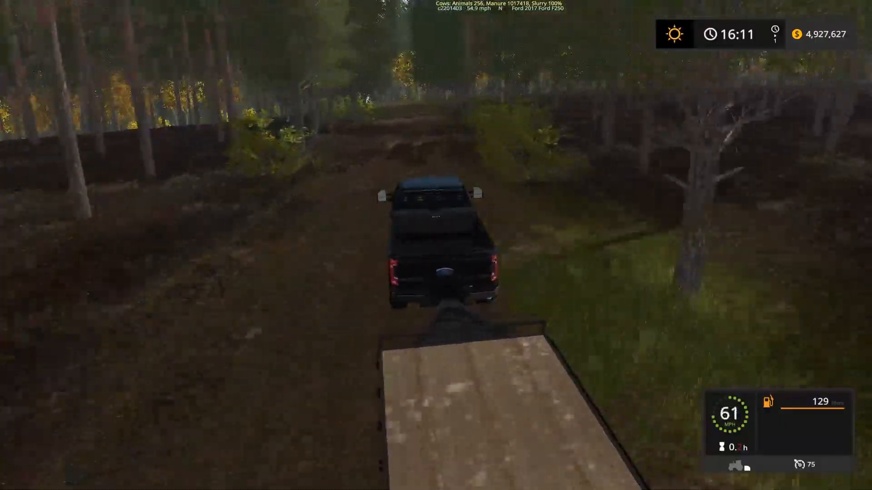
- Drive the truck and trailer at speed out of the pine woods and downhill past the grassy clearing
key(w)
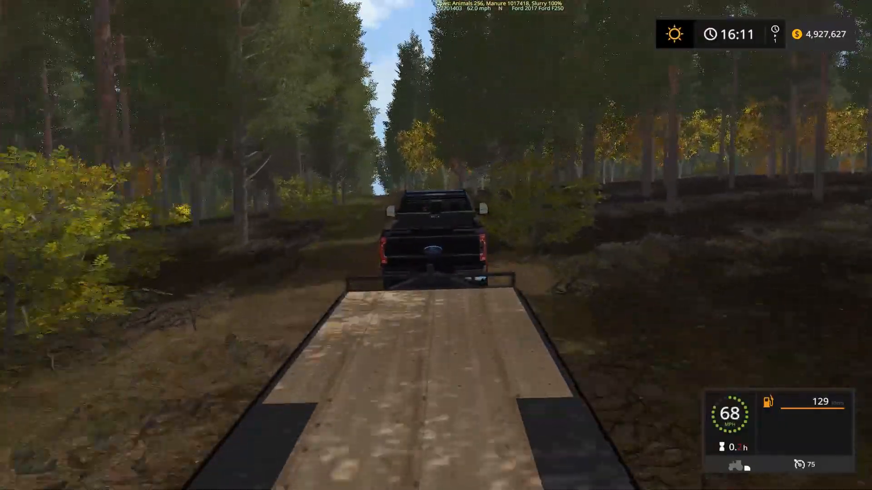
key(w)
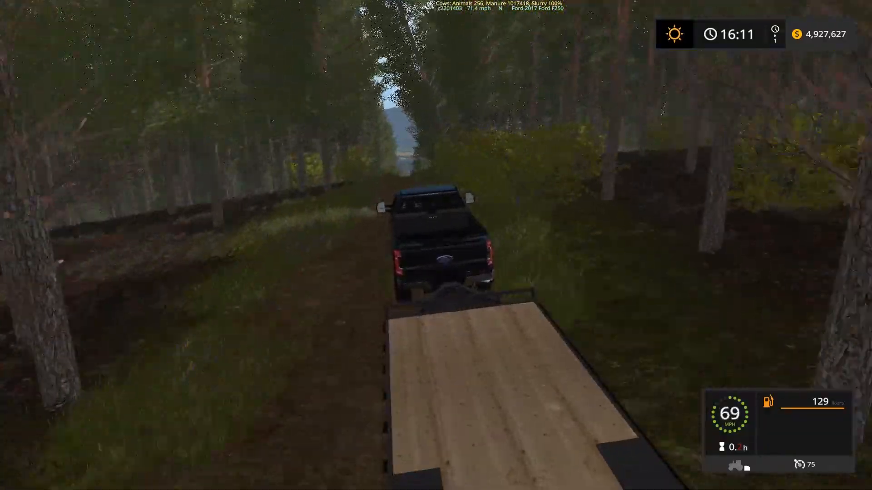
key(w)
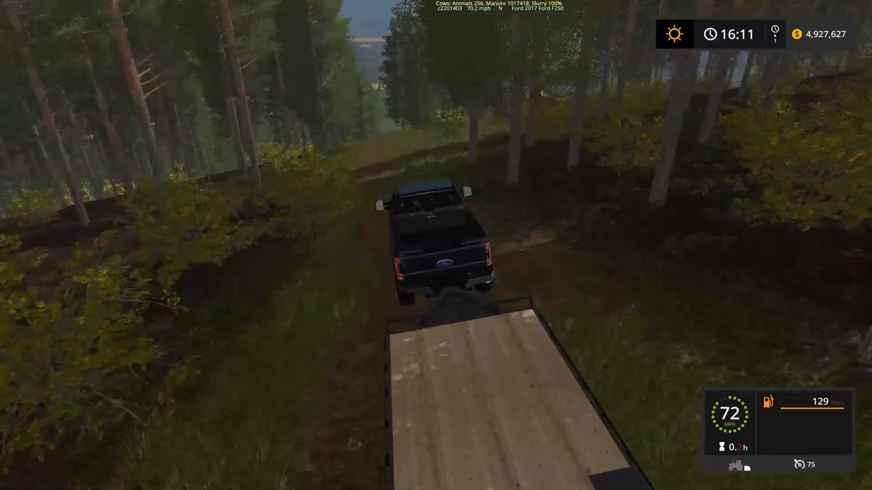
key(w)
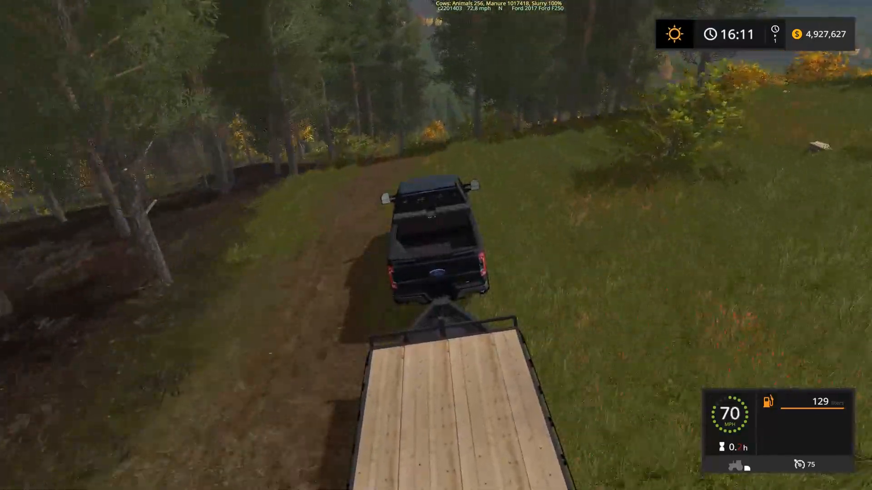
key(w)
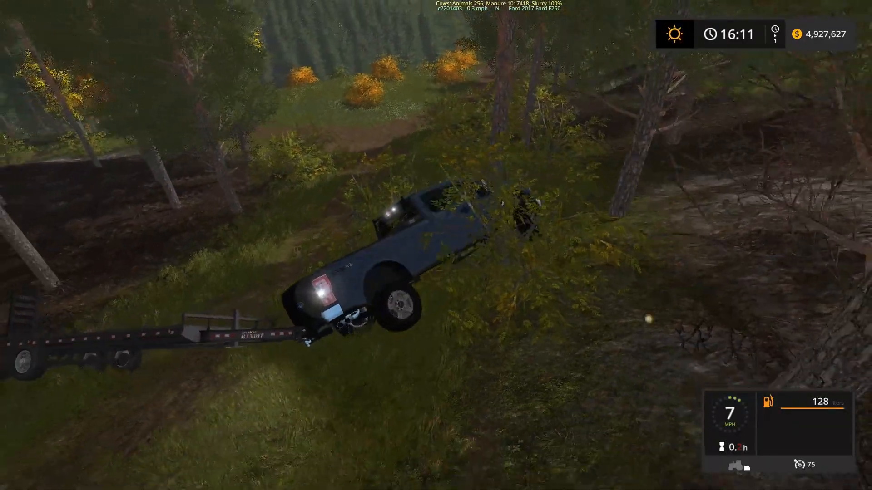
- Maneuver the tilted truck and trailer out from between the trees and onto the open grass
key(w)
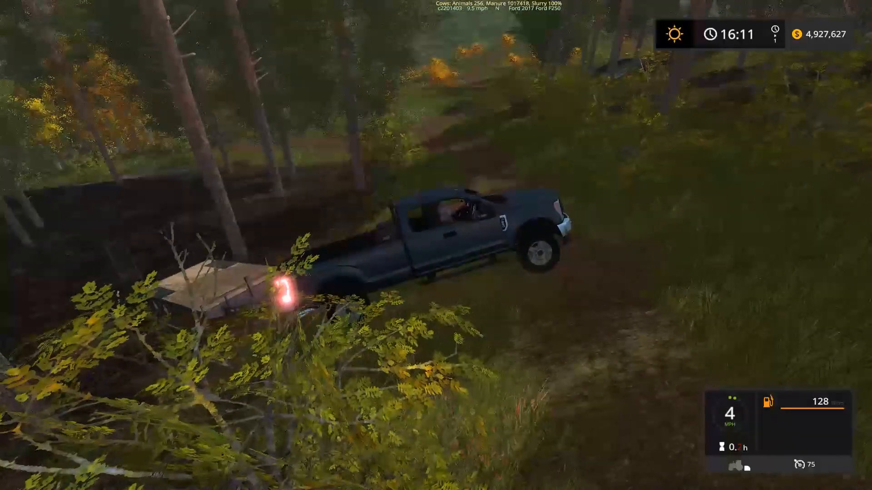
key(w)
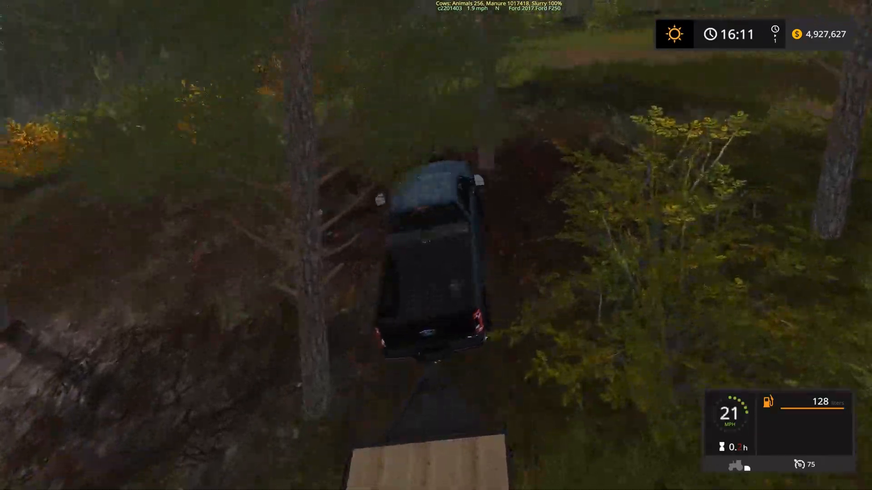
key(w)
key(s)
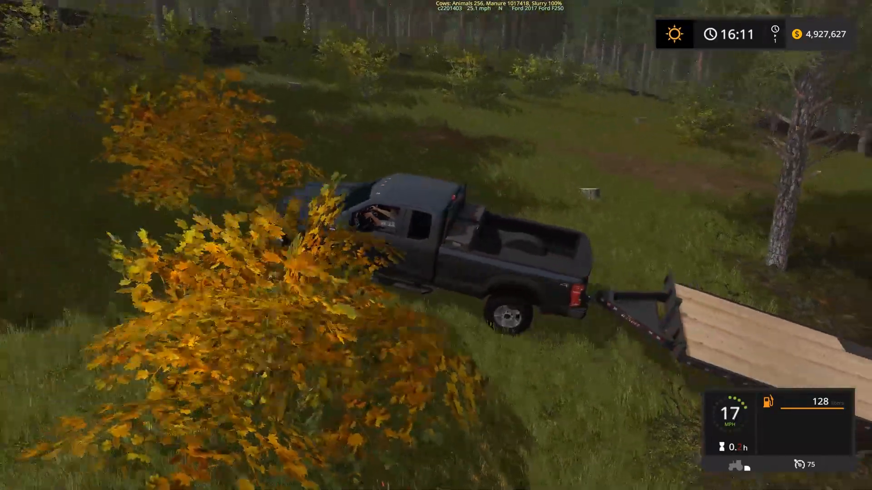